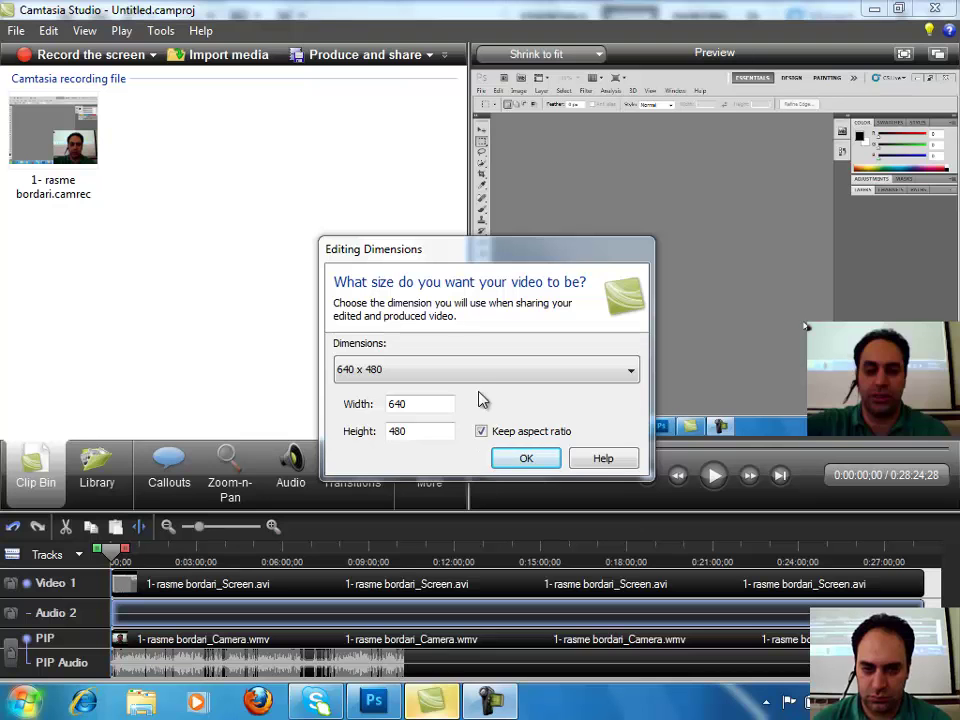
# Step: Set the Camtasia editing dimensions to 1024 x 768, then minimize Camtasia to reveal Photoshop
pyautogui.click(484, 412)
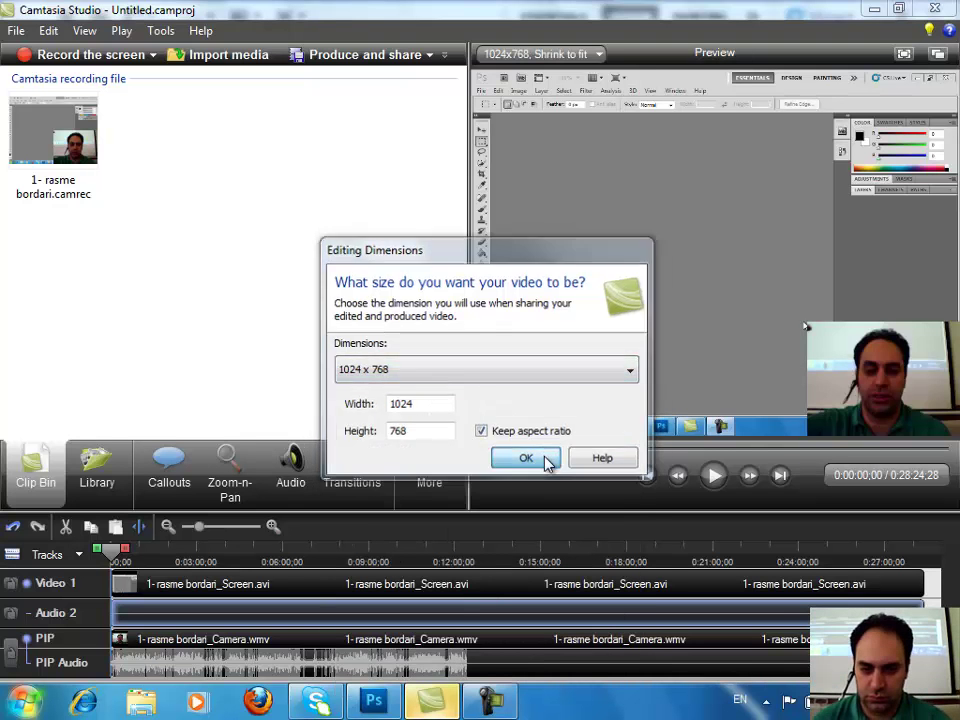
pyautogui.click(550, 460)
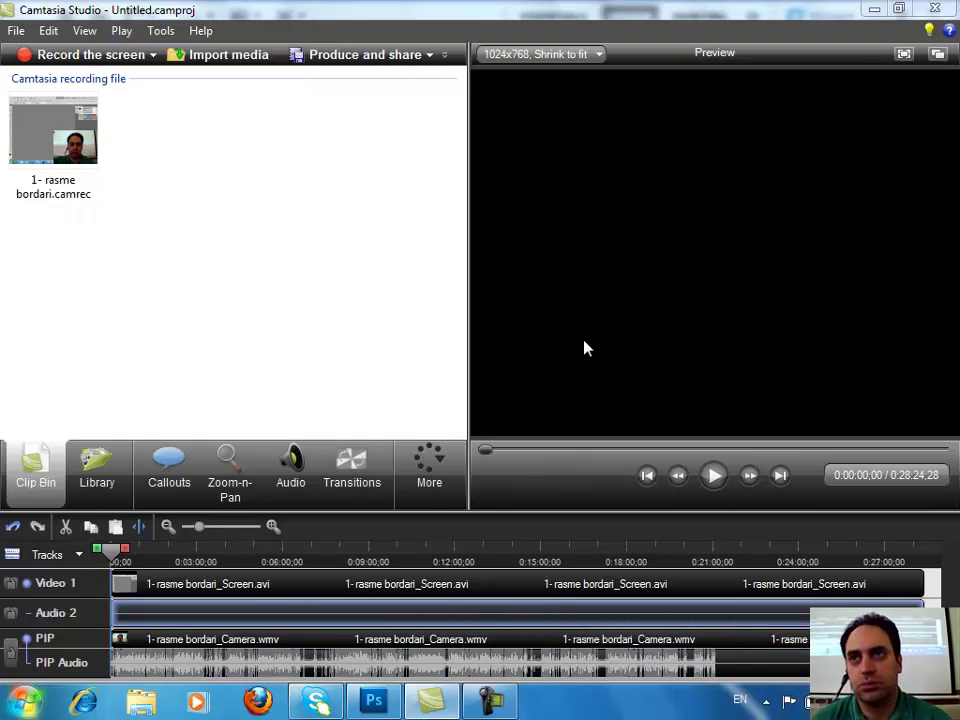
pyautogui.click(873, 12)
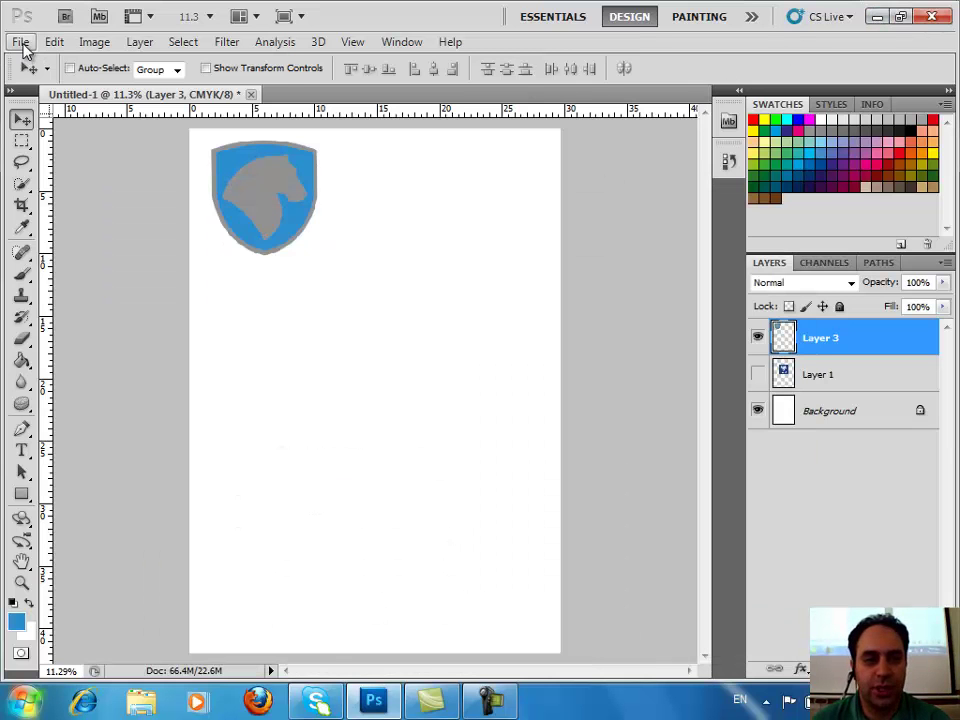
# Step: Open penInternet.jpg from the master image folder as its own document
pyautogui.click(22, 42)
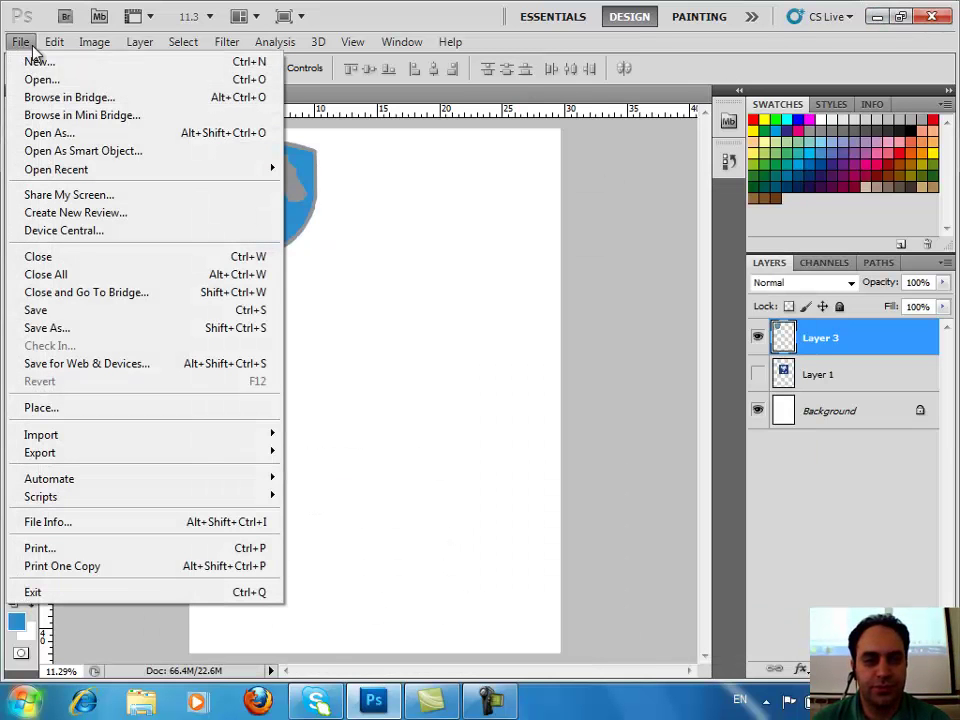
pyautogui.click(58, 80)
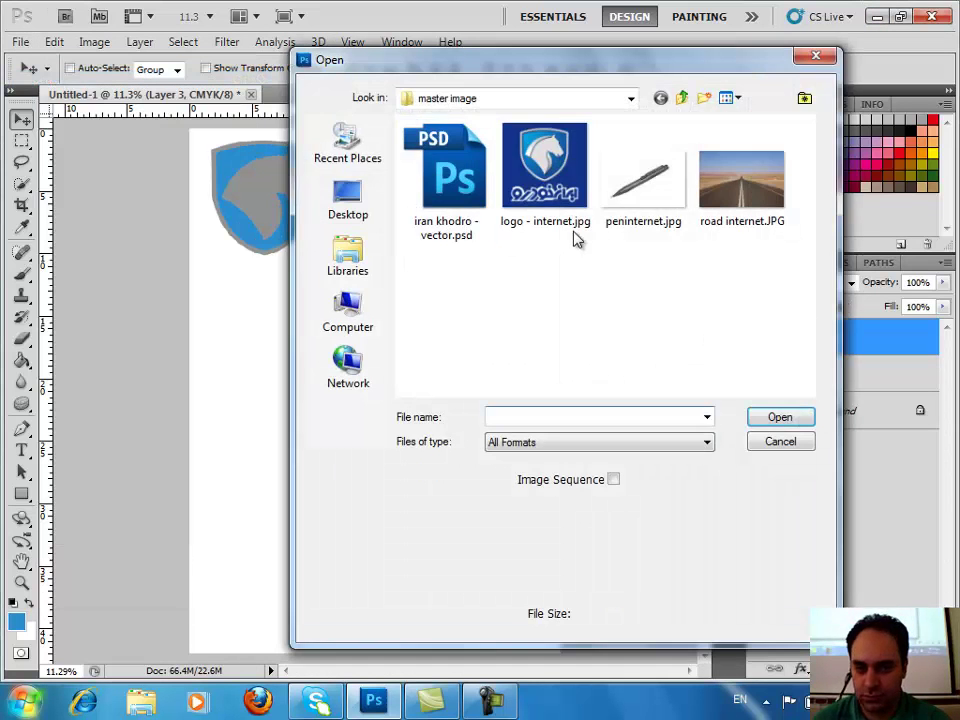
pyautogui.click(617, 220)
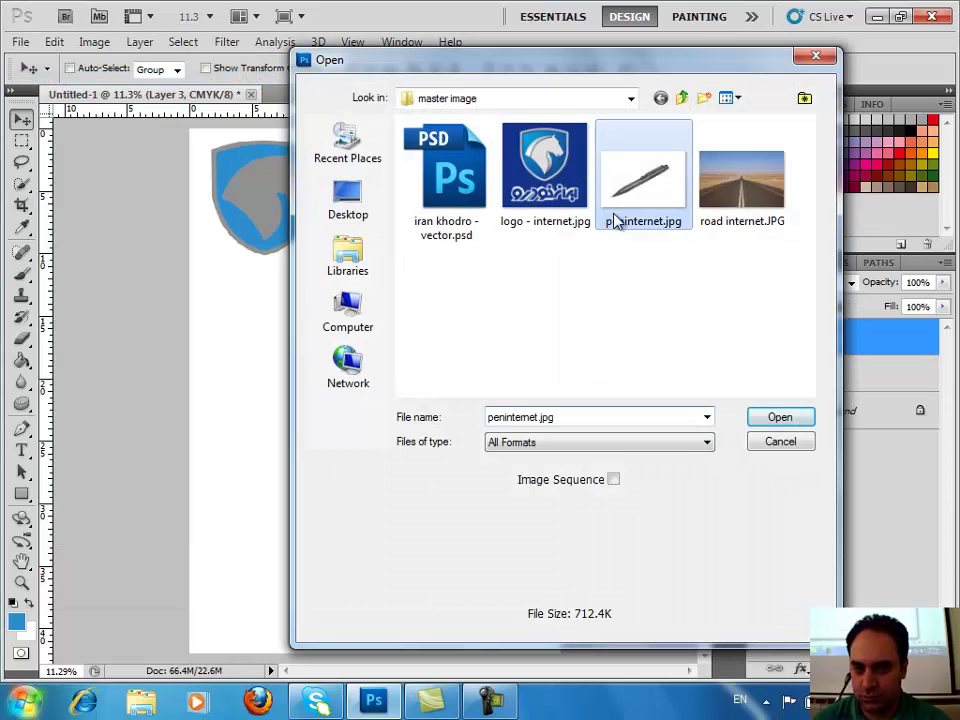
pyautogui.click(774, 421)
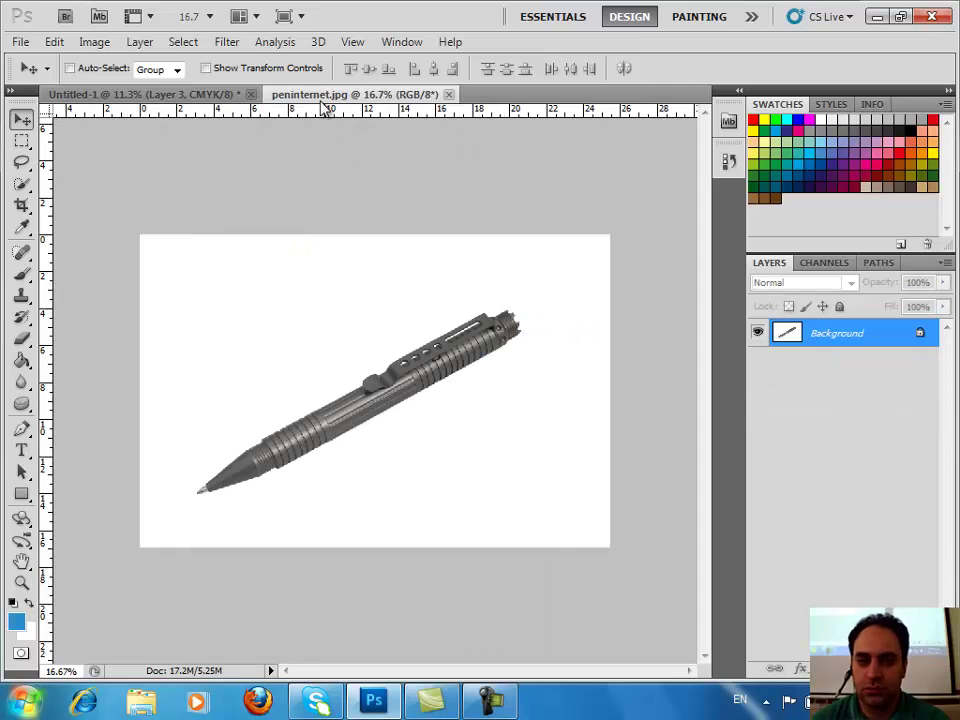
# Step: Drag the pen photo into Untitled-1 as Layer 4 and close its floating window
pyautogui.moveTo(328, 96)
pyautogui.mouseDown()
pyautogui.moveTo(497, 418)
pyautogui.moveTo(496, 379)
pyautogui.mouseUp()
pyautogui.moveTo(384, 405); pyautogui.dragTo(279, 435)
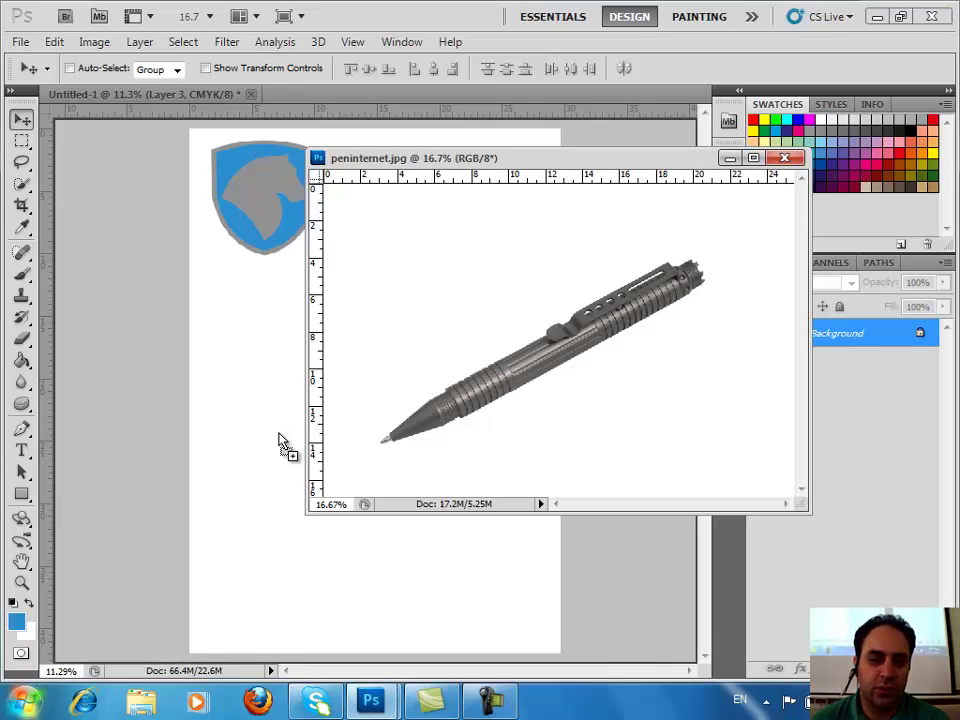
pyautogui.click(784, 157)
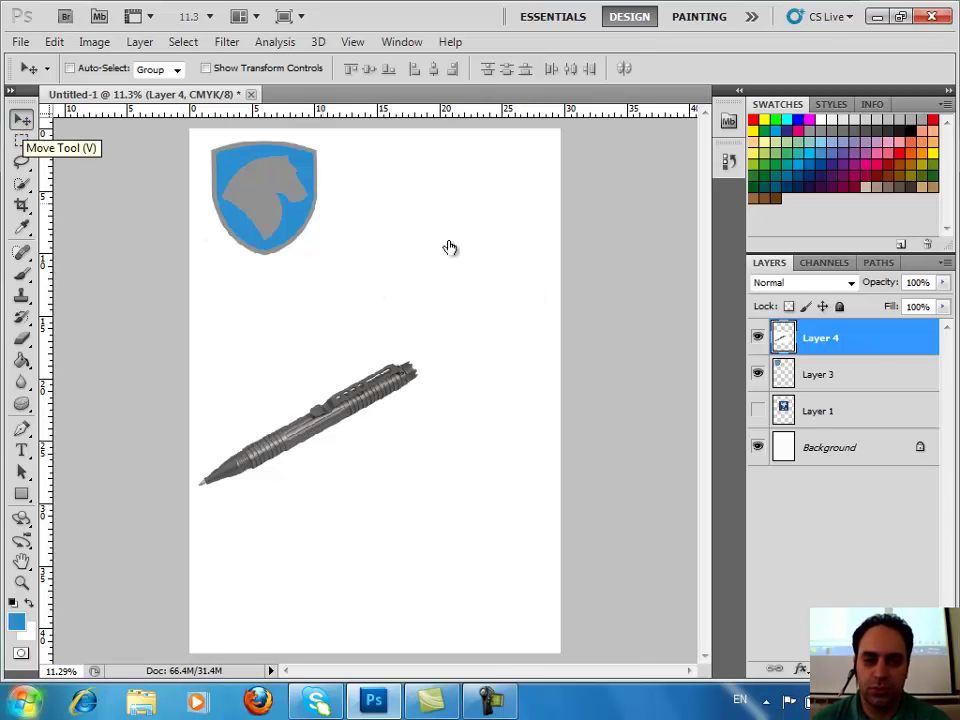
# Step: Hide the Background layer, nudge the pen, and add a vertical guide at the page centre
pyautogui.click(760, 447)
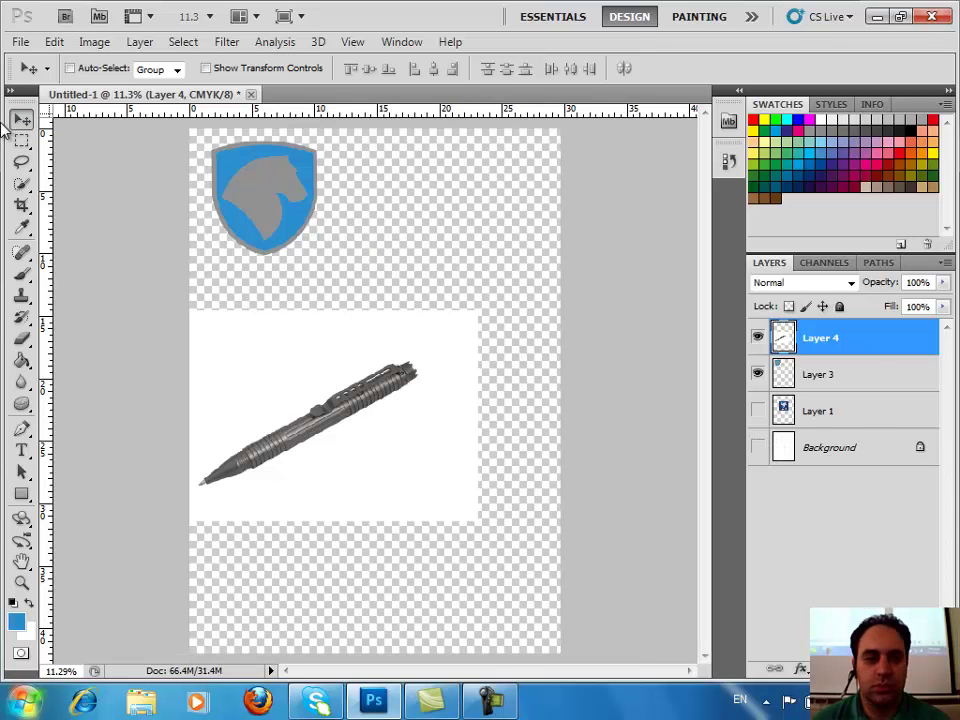
pyautogui.moveTo(334, 362); pyautogui.dragTo(396, 356)
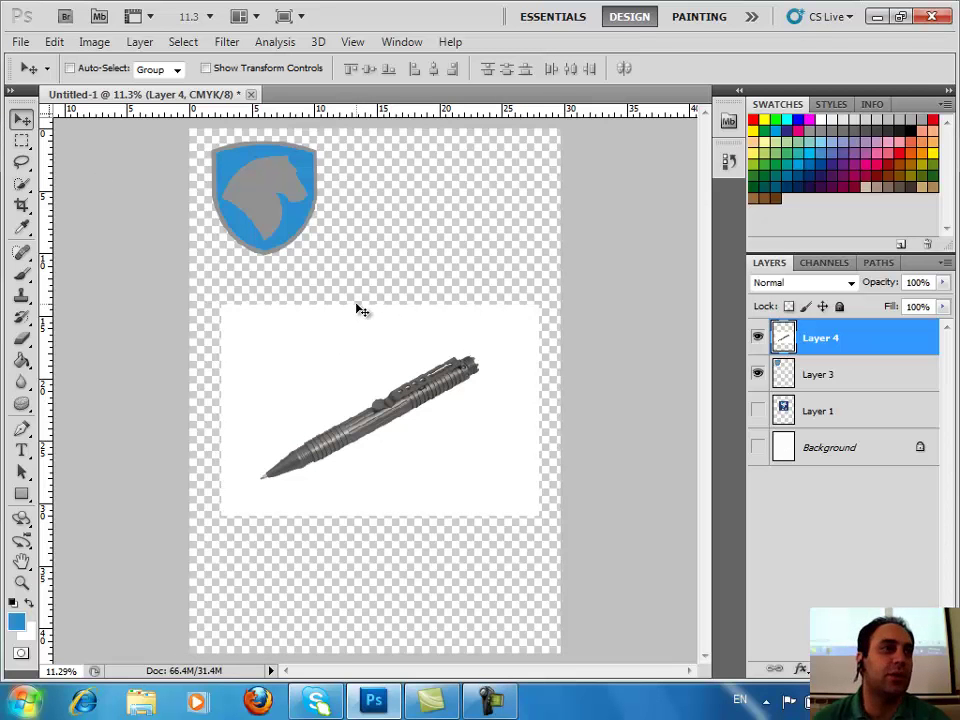
pyautogui.moveTo(44, 348); pyautogui.dragTo(376, 346)
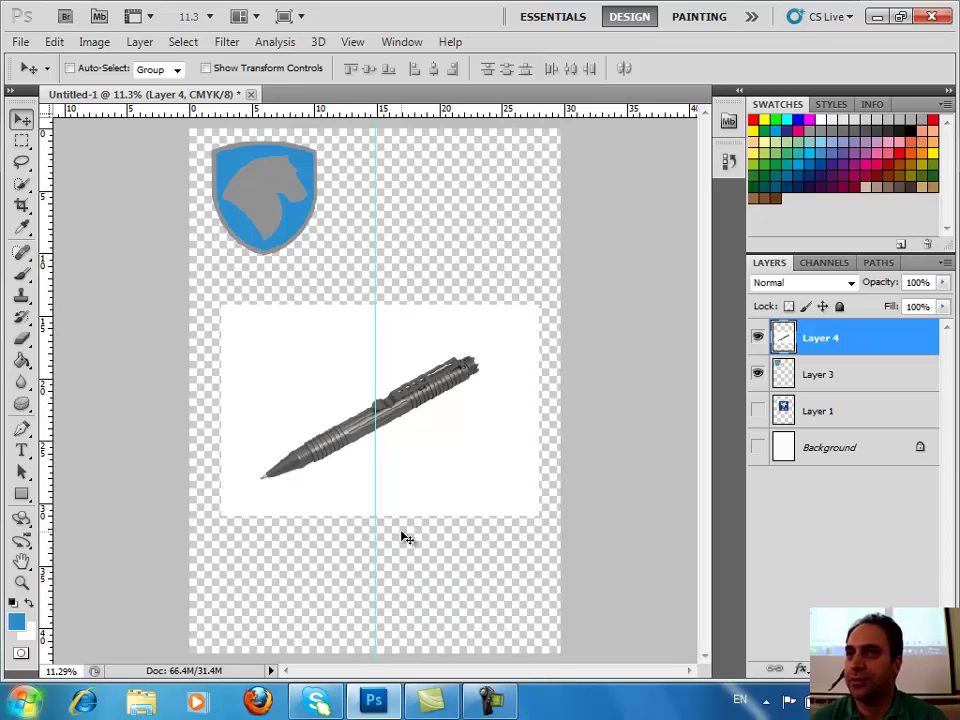
# Step: Rotate the pen layer to −62° so it stands upright, and commit the transform
pyautogui.hotkey('ctrl', 't')
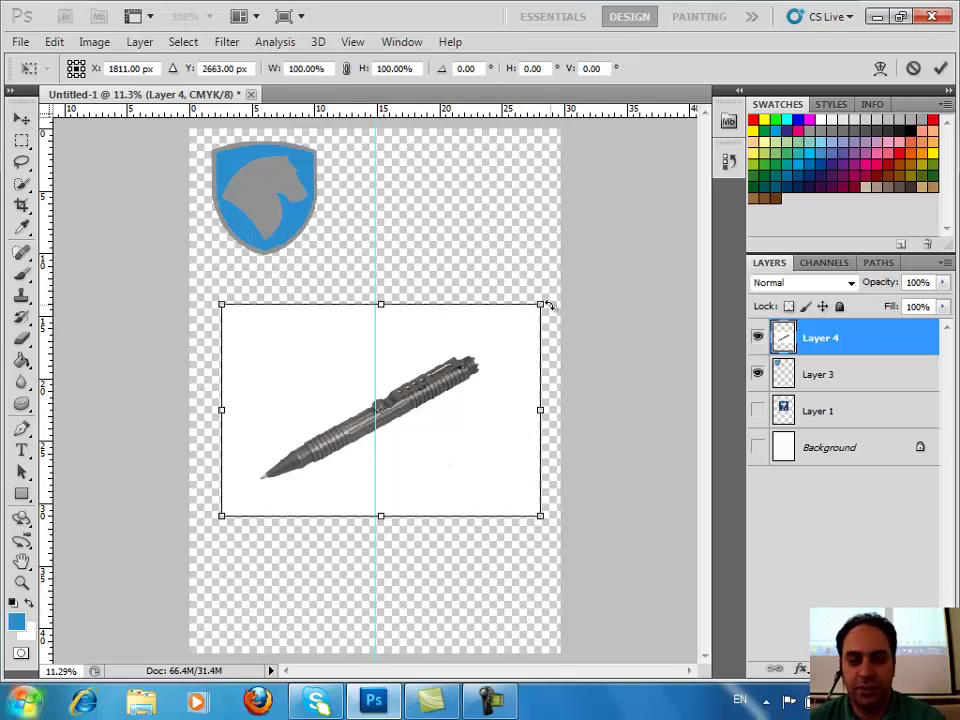
pyautogui.moveTo(553, 300)
pyautogui.mouseDown()
pyautogui.moveTo(476, 233)
pyautogui.moveTo(362, 194)
pyautogui.mouseUp()
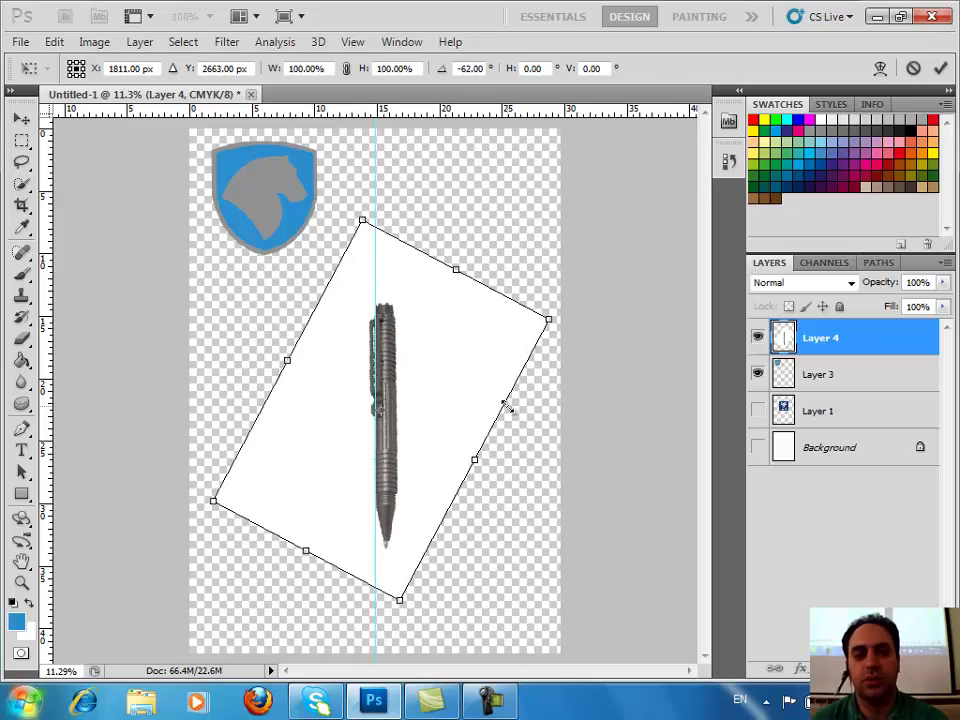
pyautogui.click(940, 68)
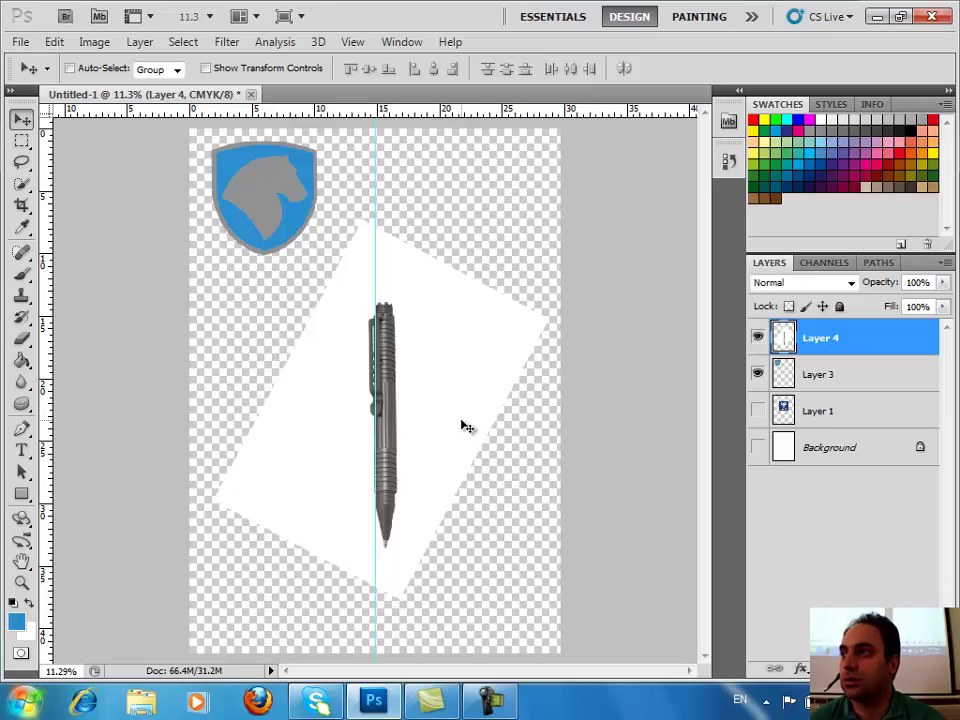
# Step: Try the Marquee, Lasso and Quick Selection tools on the white backdrop, then choose the Magic Wand
pyautogui.click(22, 140)
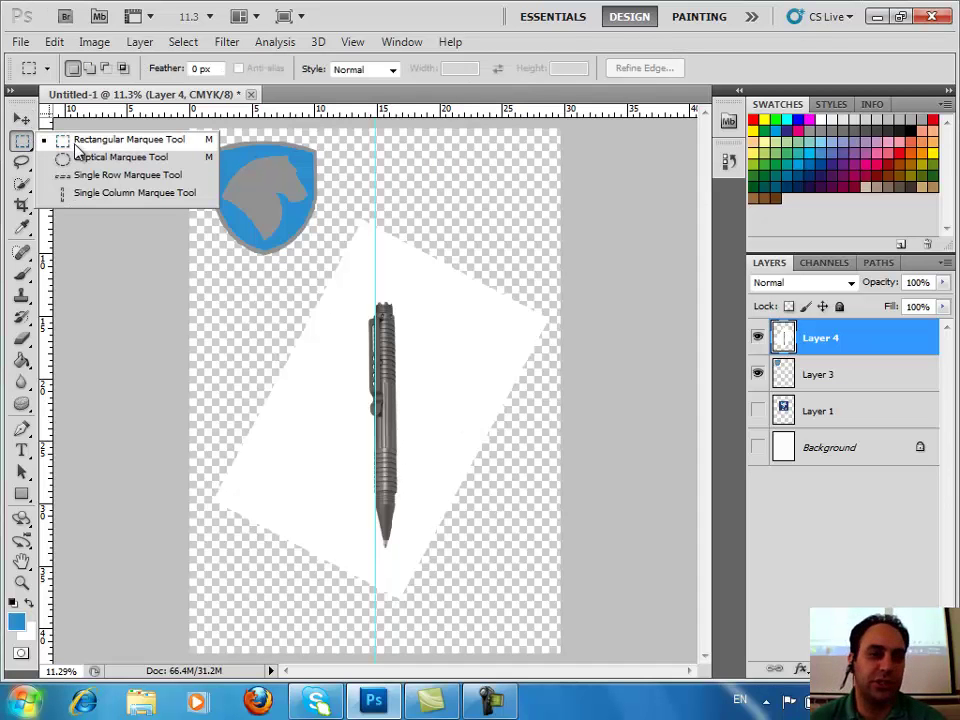
pyautogui.click(22, 162)
pyautogui.click(90, 160)
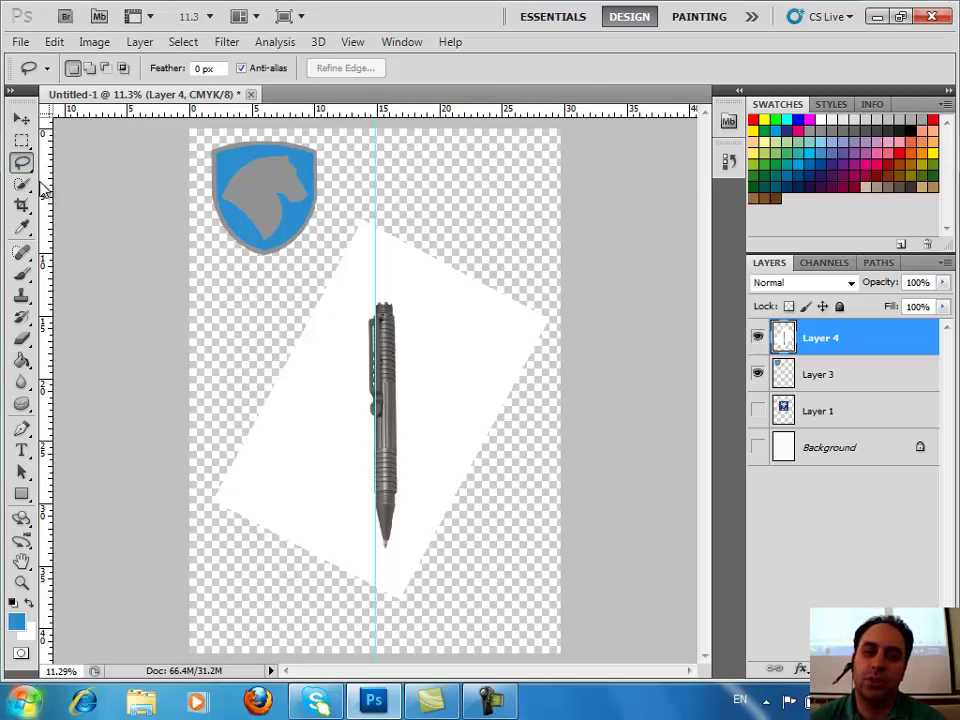
pyautogui.click(22, 184)
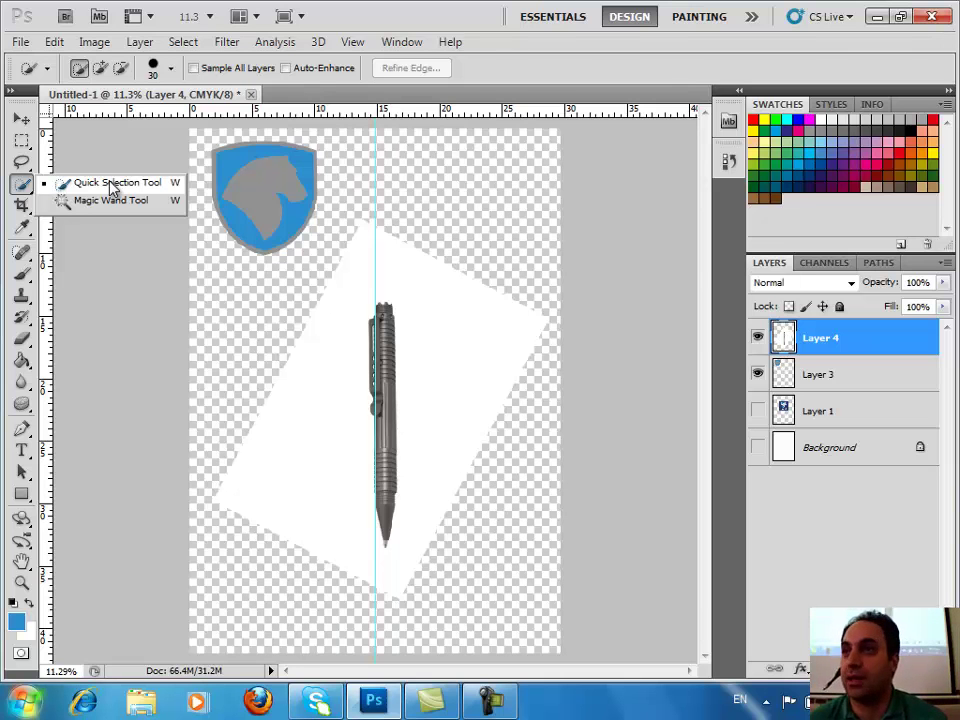
pyautogui.click(113, 189)
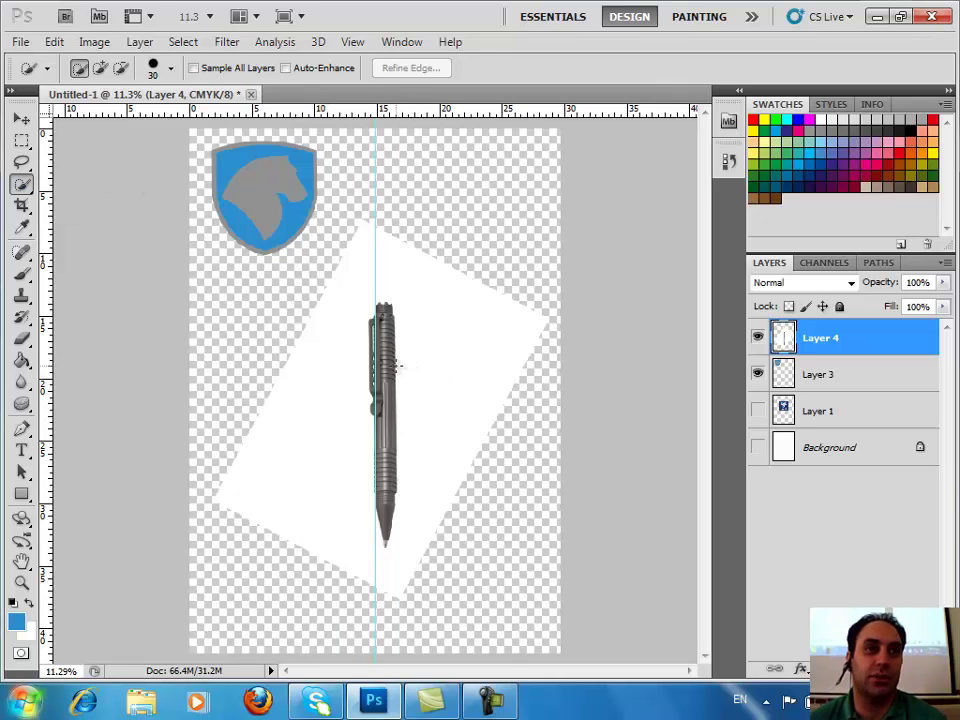
pyautogui.click(452, 329)
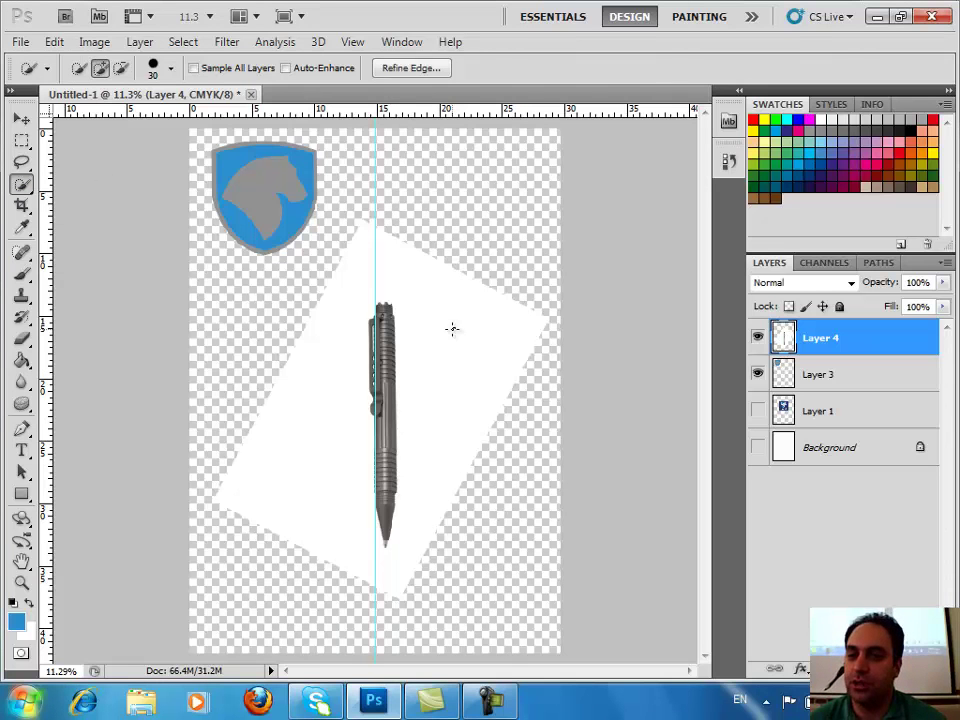
pyautogui.hotkey('ctrl', 'd')
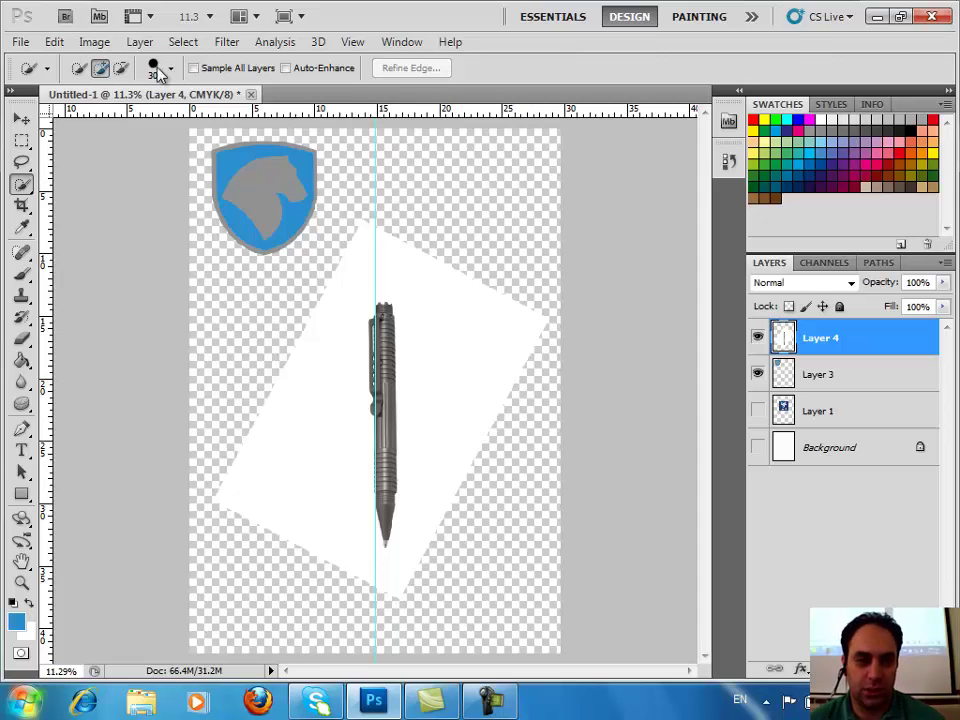
pyautogui.rightClick(22, 187)
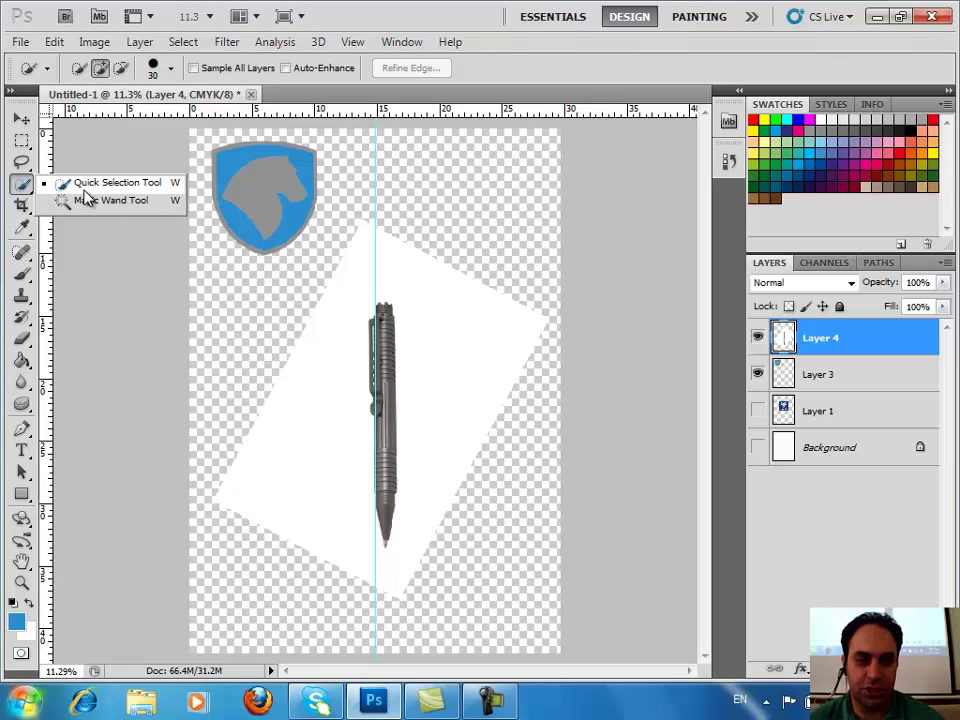
pyautogui.click(88, 200)
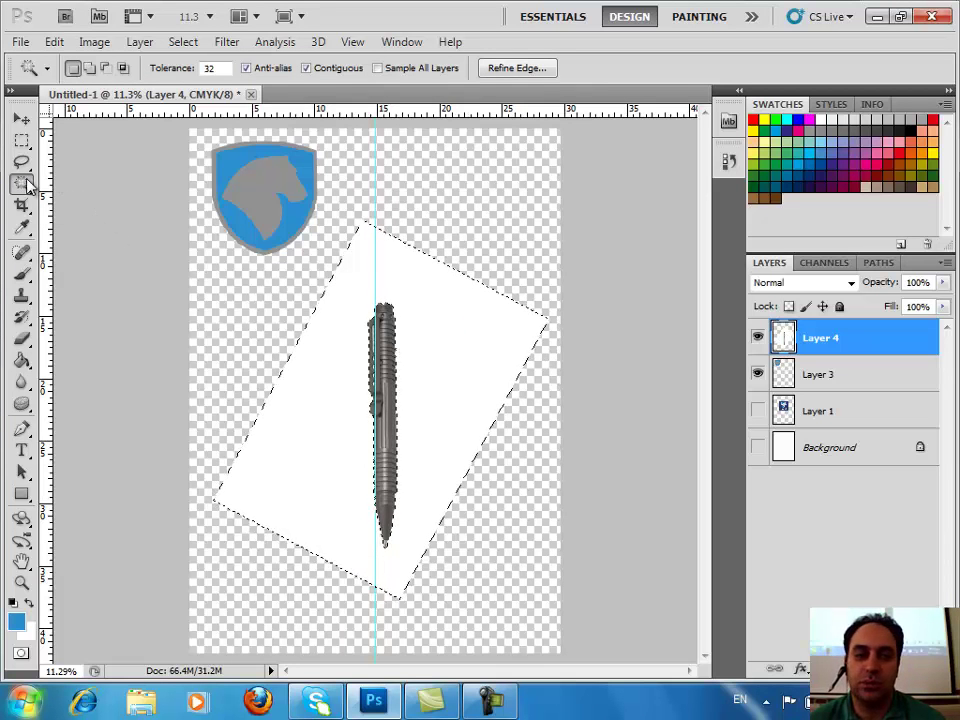
# Step: Switch to the Rectangular Marquee and click the canvas to deselect the backdrop
pyautogui.click(21, 140)
pyautogui.click(503, 289)
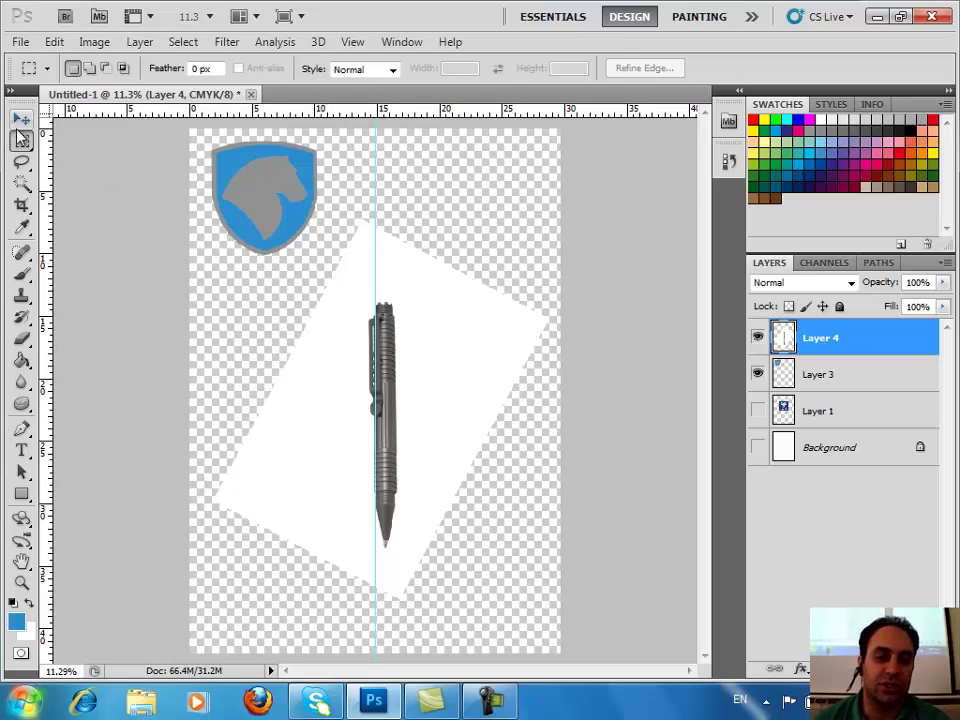
# Step: Undo the vertical guide, then zoom in with the Zoom tool until the upright pen fills the window
pyautogui.click(21, 118)
pyautogui.moveTo(296, 257); pyautogui.dragTo(63, 236)
pyautogui.hotkey('ctrl', 'z')
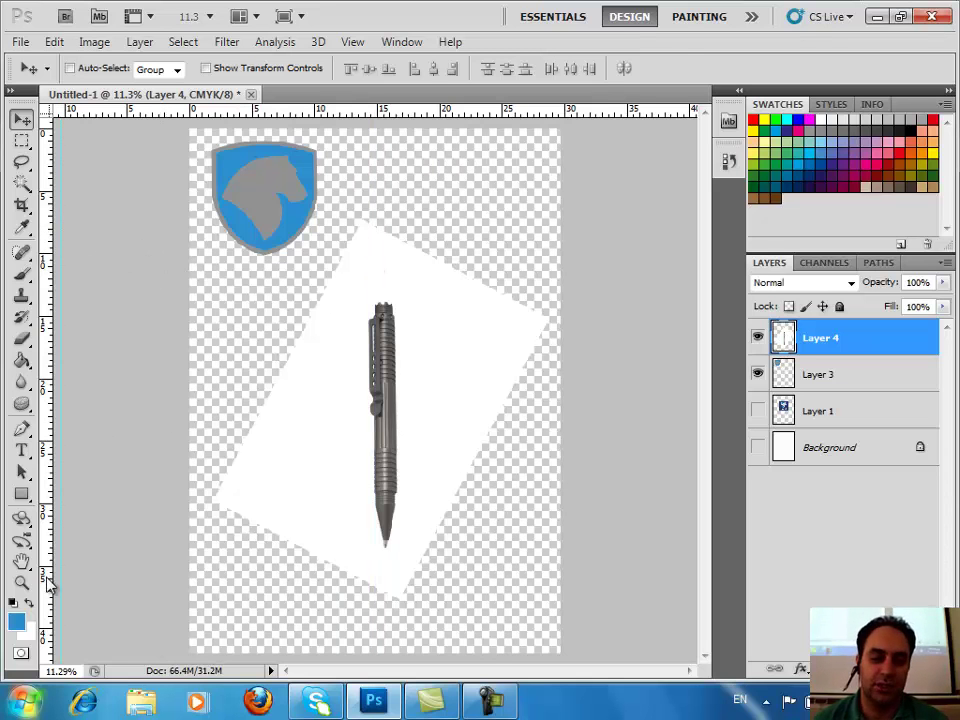
pyautogui.click(21, 583)
pyautogui.moveTo(247, 200)
pyautogui.mouseDown()
pyautogui.moveTo(432, 347)
pyautogui.moveTo(490, 537)
pyautogui.mouseUp()
pyautogui.moveTo(361, 253)
pyautogui.mouseDown()
pyautogui.moveTo(474, 625)
pyautogui.moveTo(436, 541)
pyautogui.mouseUp()
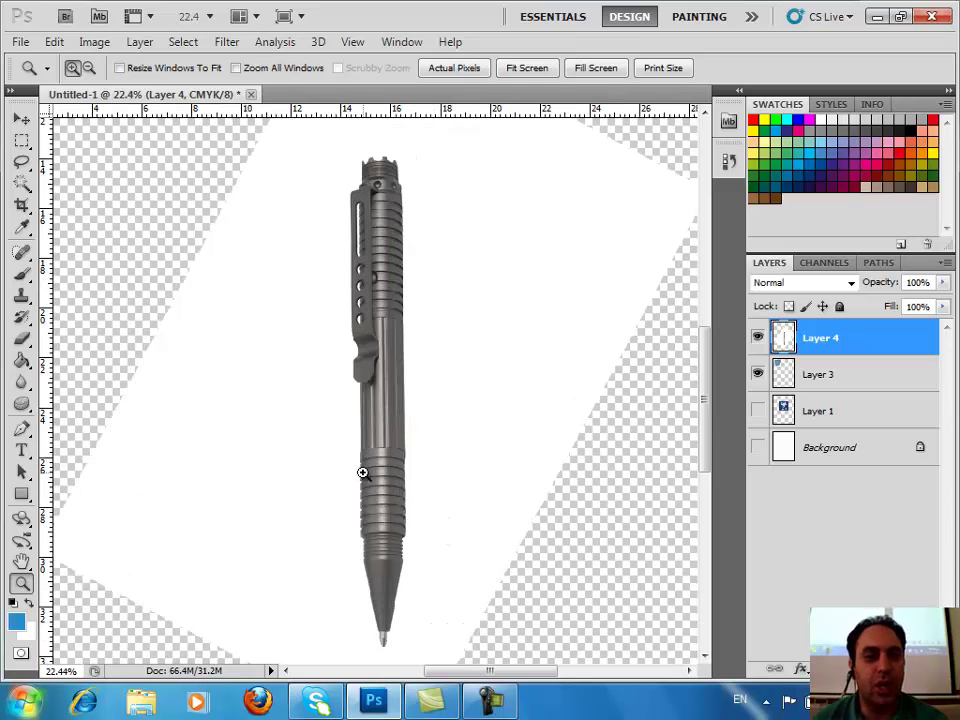
# Step: Paint a soft, slightly enlarged brush stroke in Quick Mask left of the pen, then return to Standard mode
pyautogui.click(21, 654)
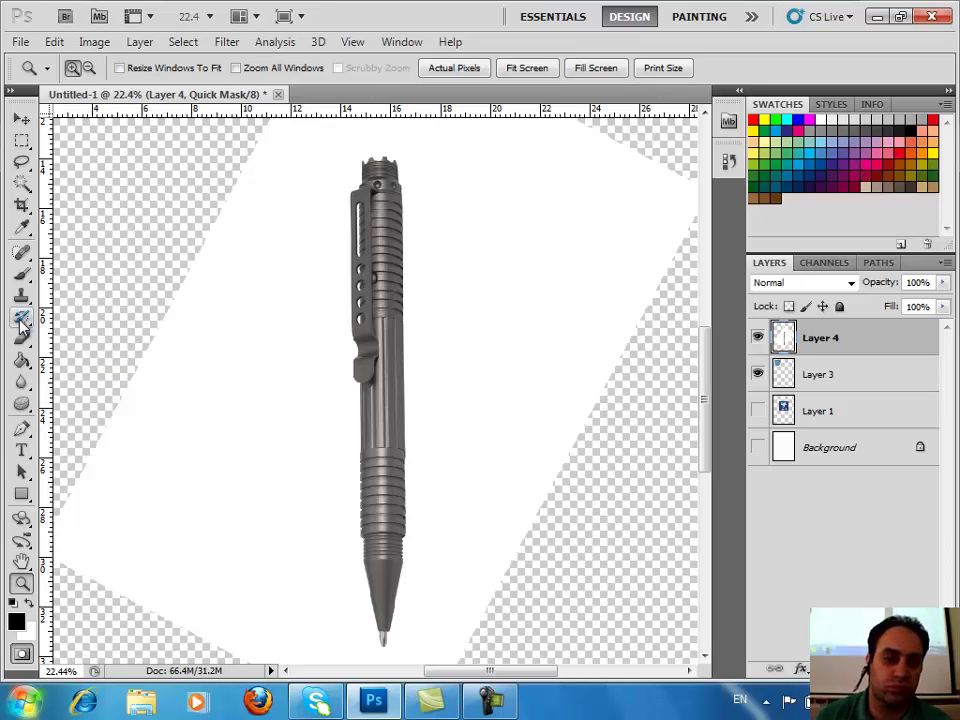
pyautogui.click(22, 272)
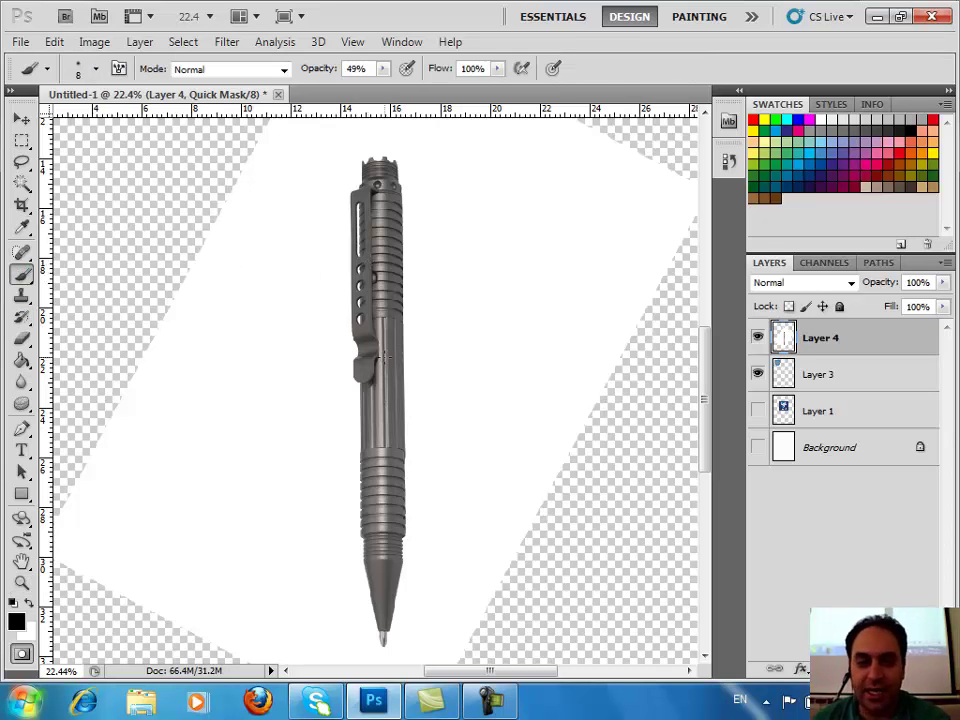
pyautogui.press(']')
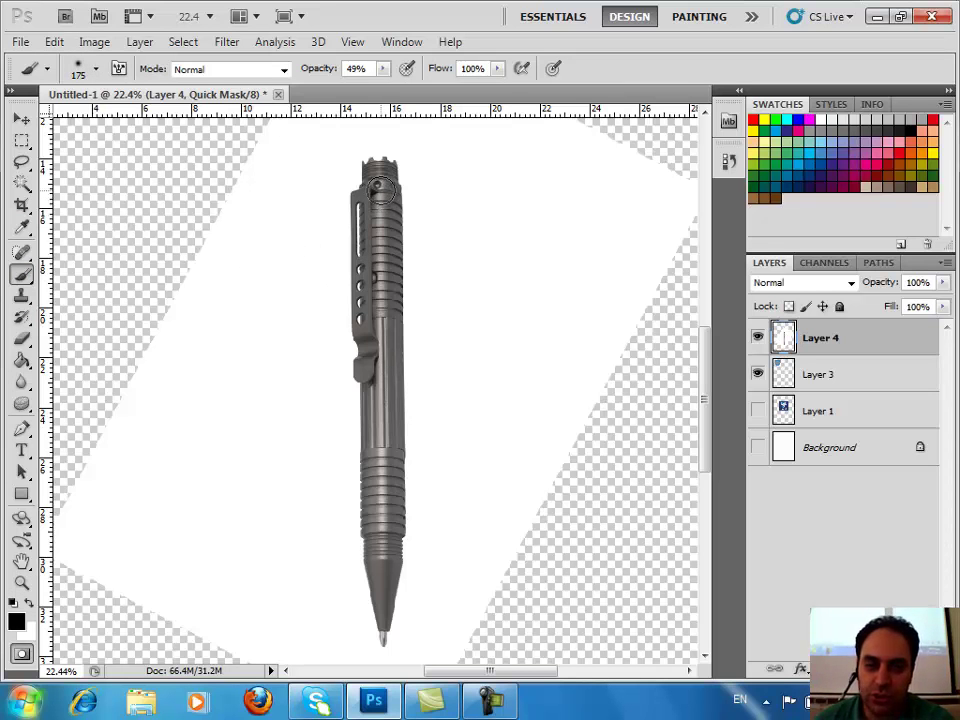
pyautogui.moveTo(295, 290)
pyautogui.mouseDown()
pyautogui.moveTo(266, 356)
pyautogui.moveTo(257, 287)
pyautogui.moveTo(272, 261)
pyautogui.moveTo(258, 362)
pyautogui.moveTo(298, 349)
pyautogui.moveTo(246, 435)
pyautogui.moveTo(249, 369)
pyautogui.mouseUp()
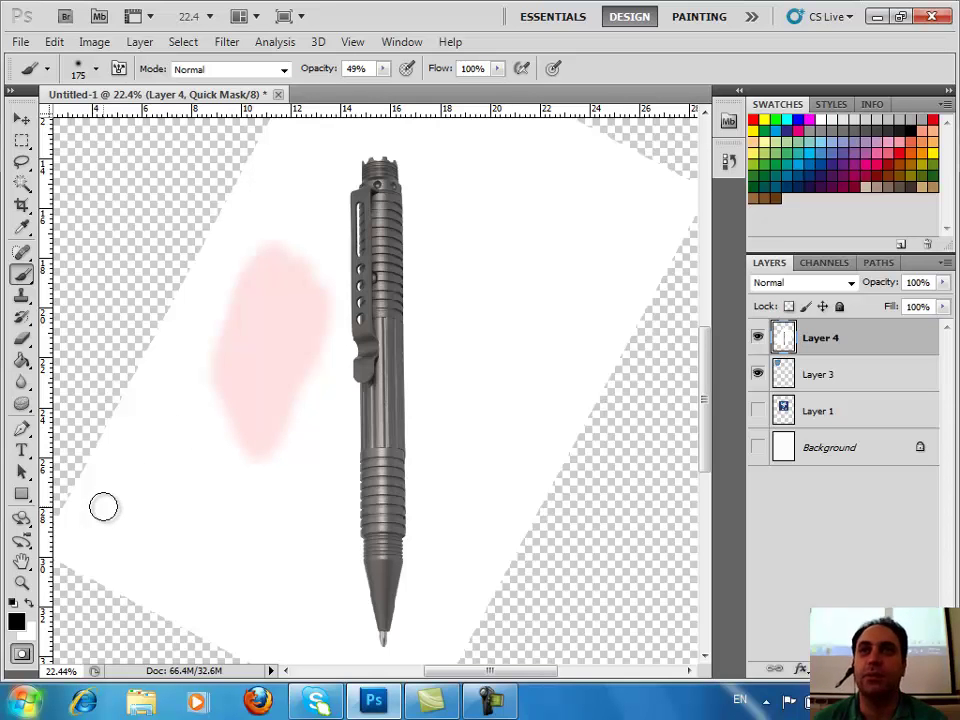
pyautogui.click(18, 655)
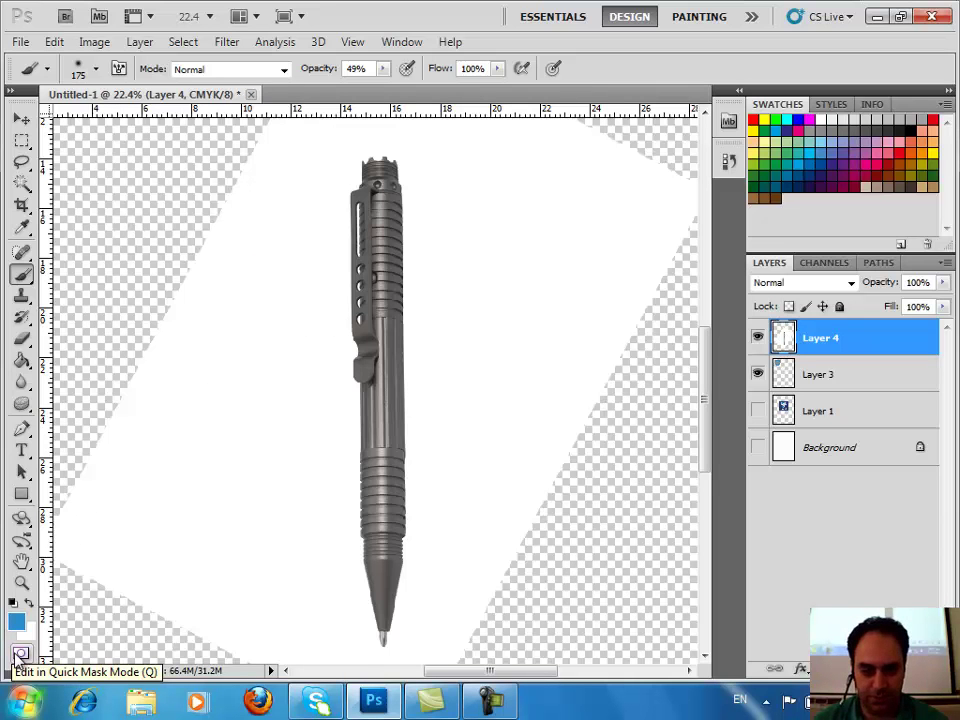
# Step: Paint soft blue strokes at 100% opacity left of the pen, re-enter Quick Mask and fit the page
pyautogui.click(20, 655)
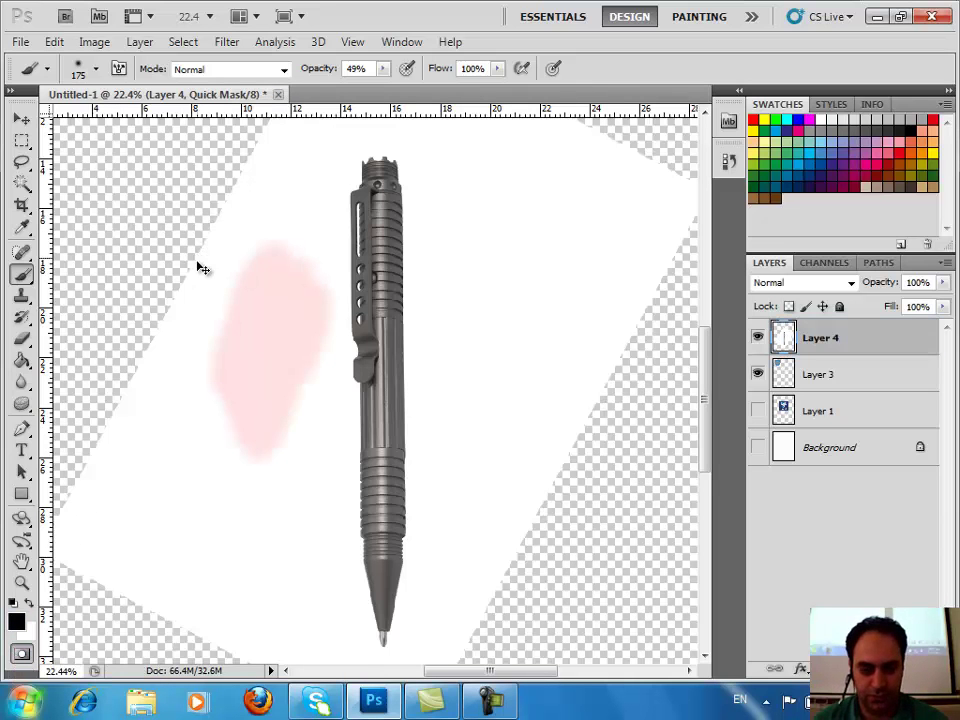
pyautogui.press('q')
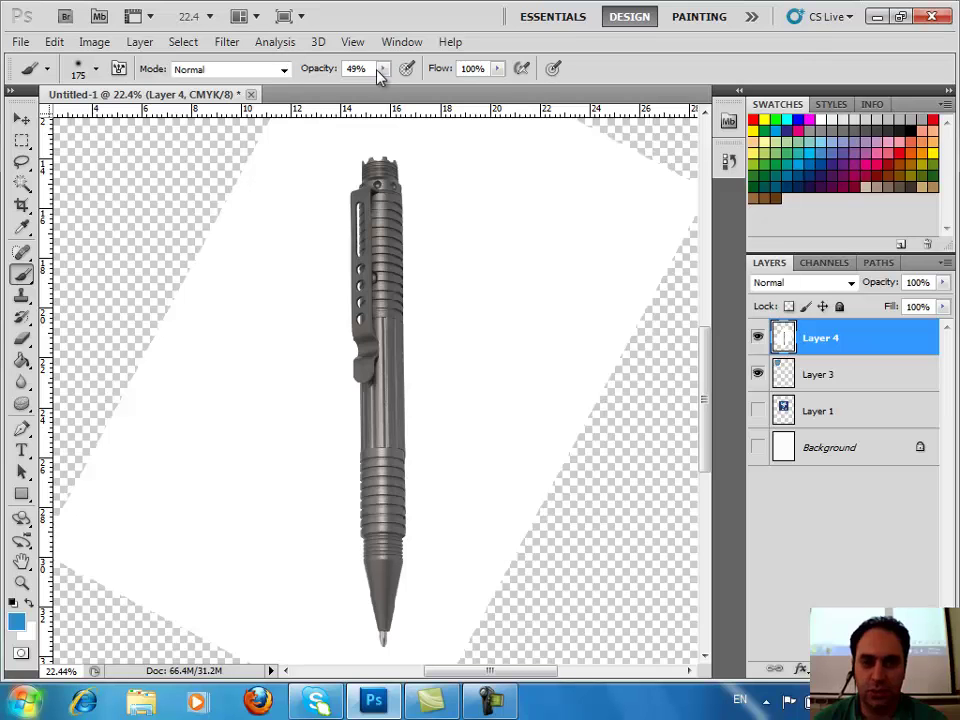
pyautogui.click(382, 70)
pyautogui.moveTo(281, 300)
pyautogui.mouseDown()
pyautogui.moveTo(272, 347)
pyautogui.moveTo(221, 379)
pyautogui.moveTo(278, 307)
pyautogui.moveTo(279, 281)
pyautogui.moveTo(229, 268)
pyautogui.moveTo(279, 259)
pyautogui.moveTo(226, 238)
pyautogui.moveTo(193, 371)
pyautogui.moveTo(223, 420)
pyautogui.moveTo(199, 435)
pyautogui.moveTo(194, 456)
pyautogui.mouseUp()
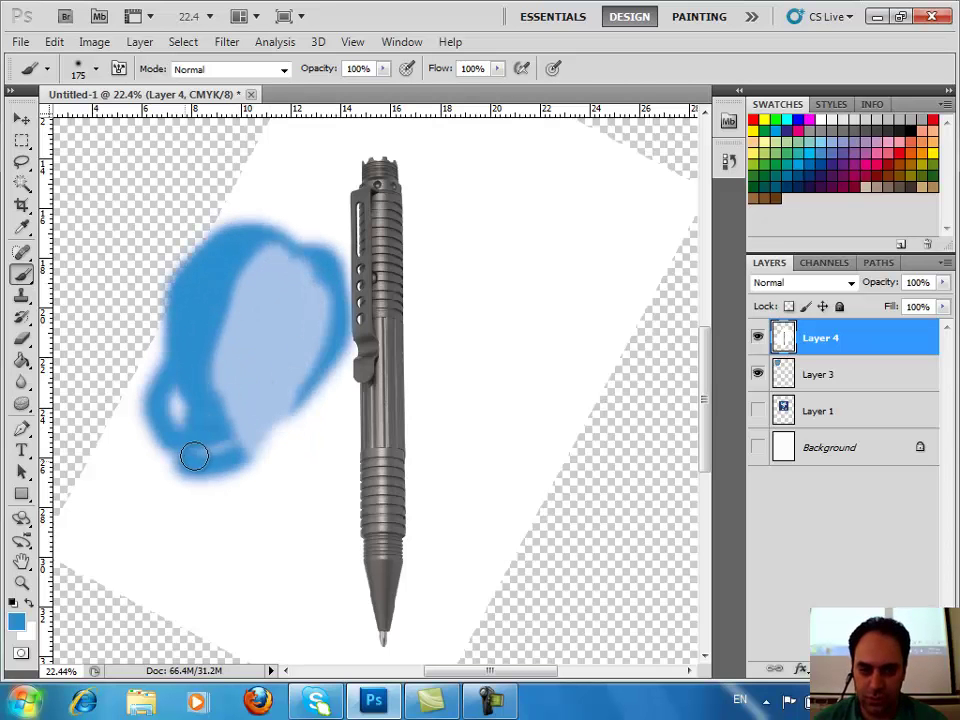
pyautogui.click(22, 654)
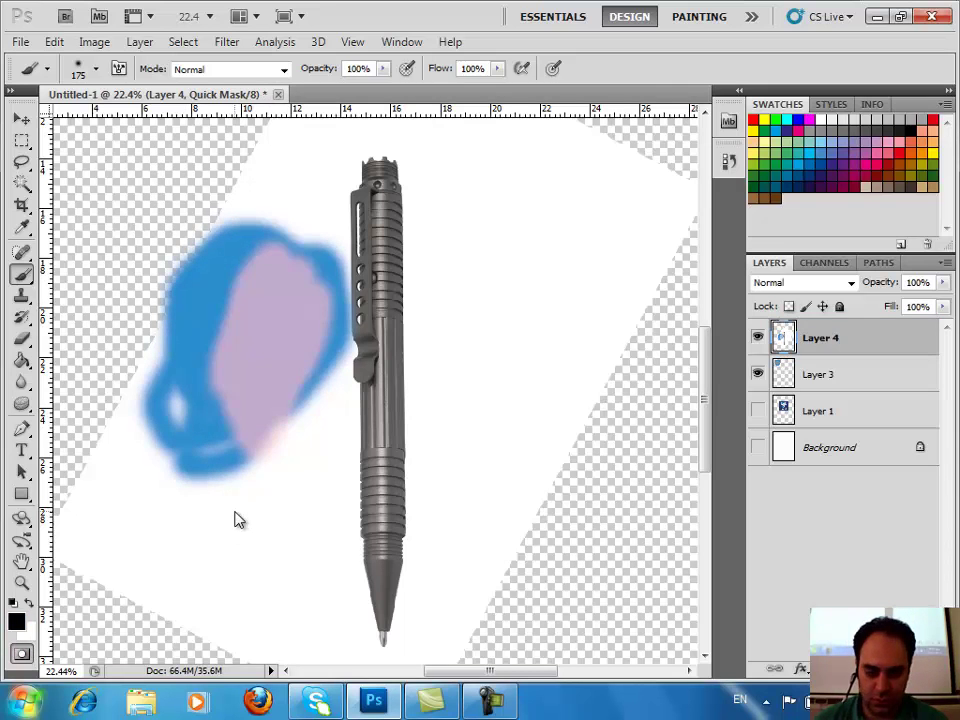
pyautogui.hotkey('ctrl', '0')
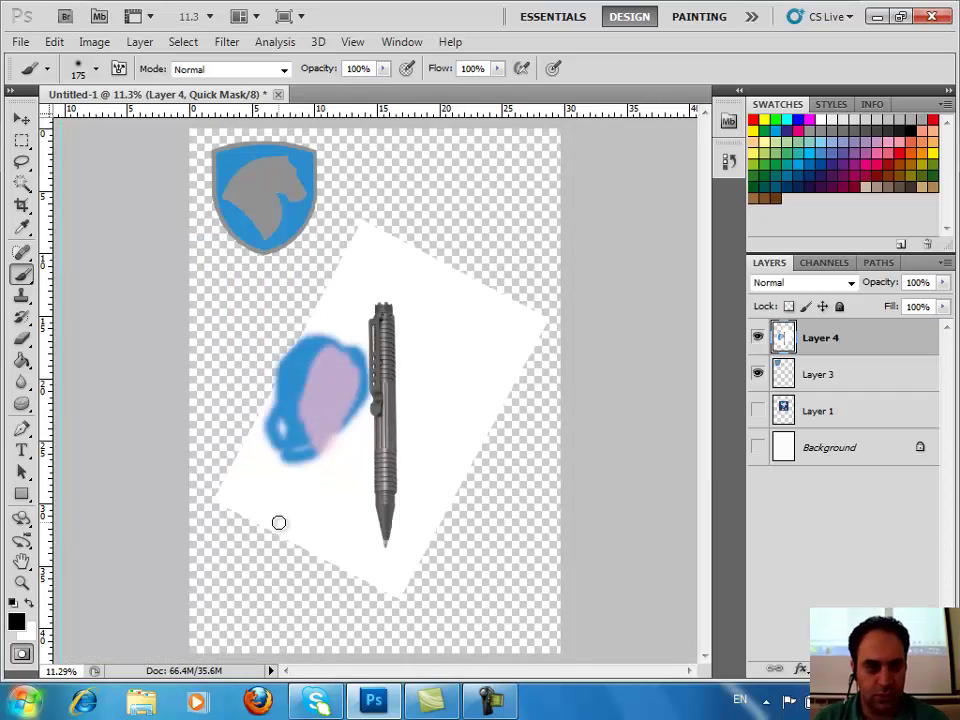
# Step: Leave Quick Mask, select all of Layer 4 and delete the blue blob
pyautogui.click(20, 655)
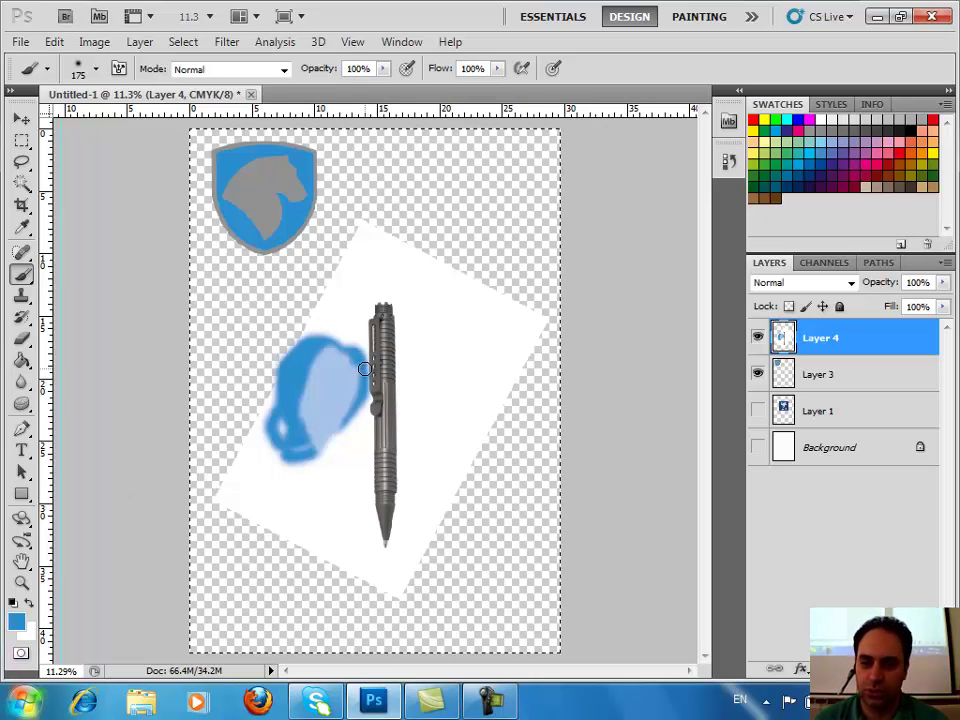
pyautogui.click(21, 142)
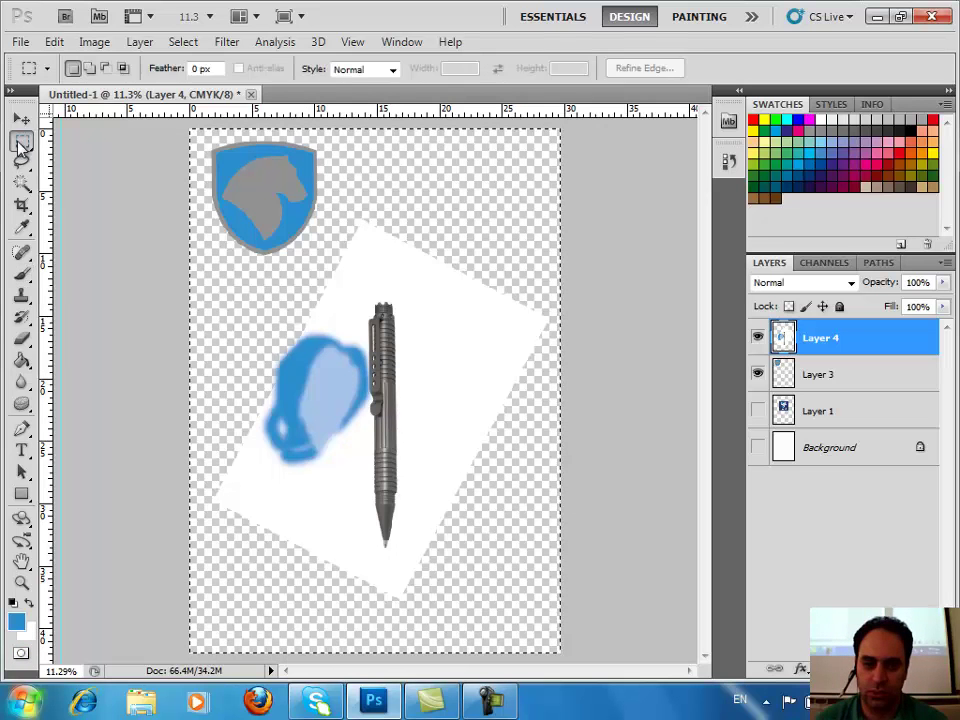
pyautogui.click(308, 289)
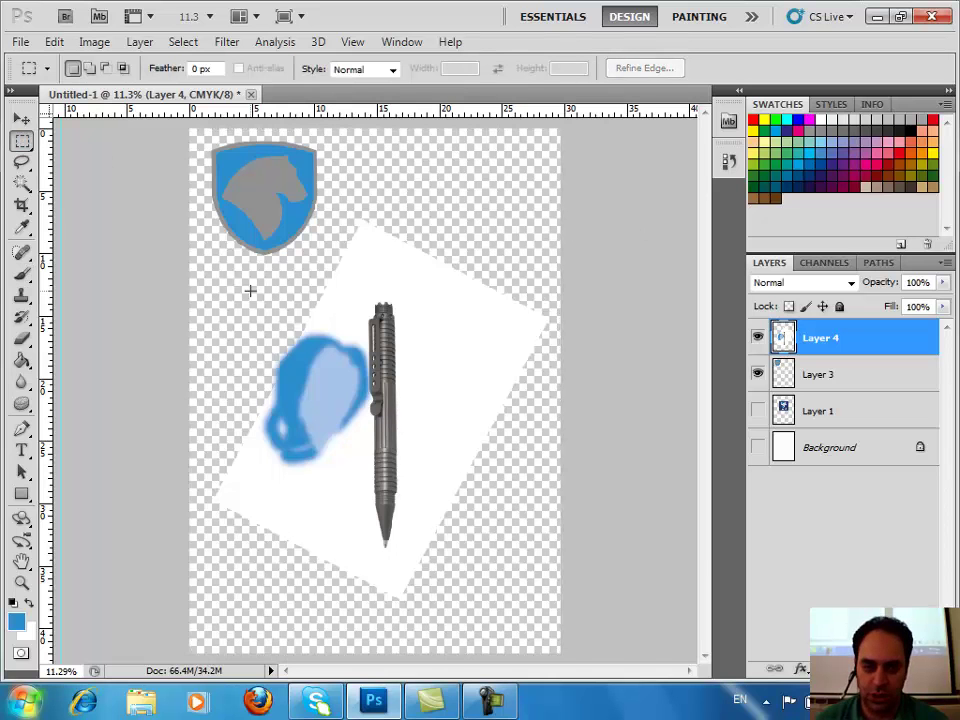
pyautogui.hotkey('ctrl', 'a')
pyautogui.press('Delete')
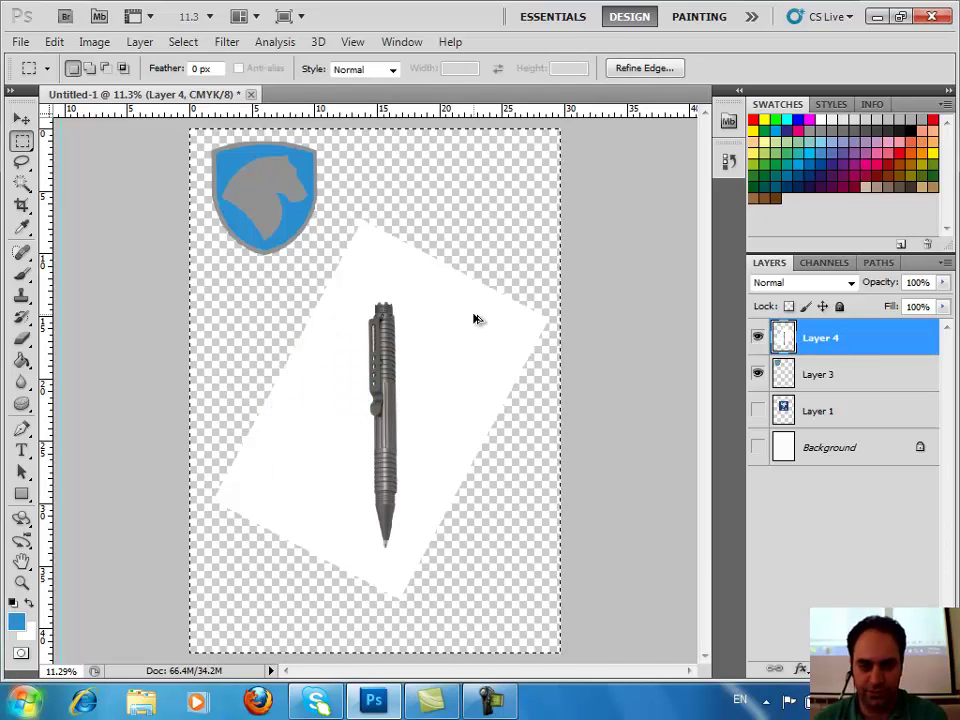
# Step: Paint a test Quick Mask stroke left of the pen with an airbrush-enabled brush, previewing it as a selection
pyautogui.press('q')
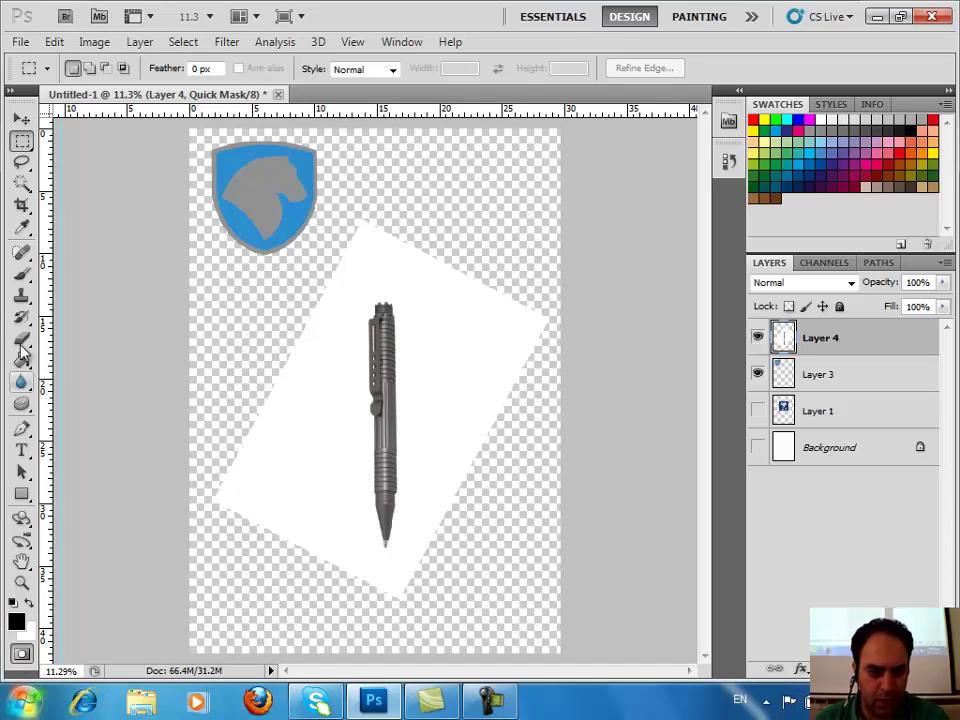
pyautogui.press('b')
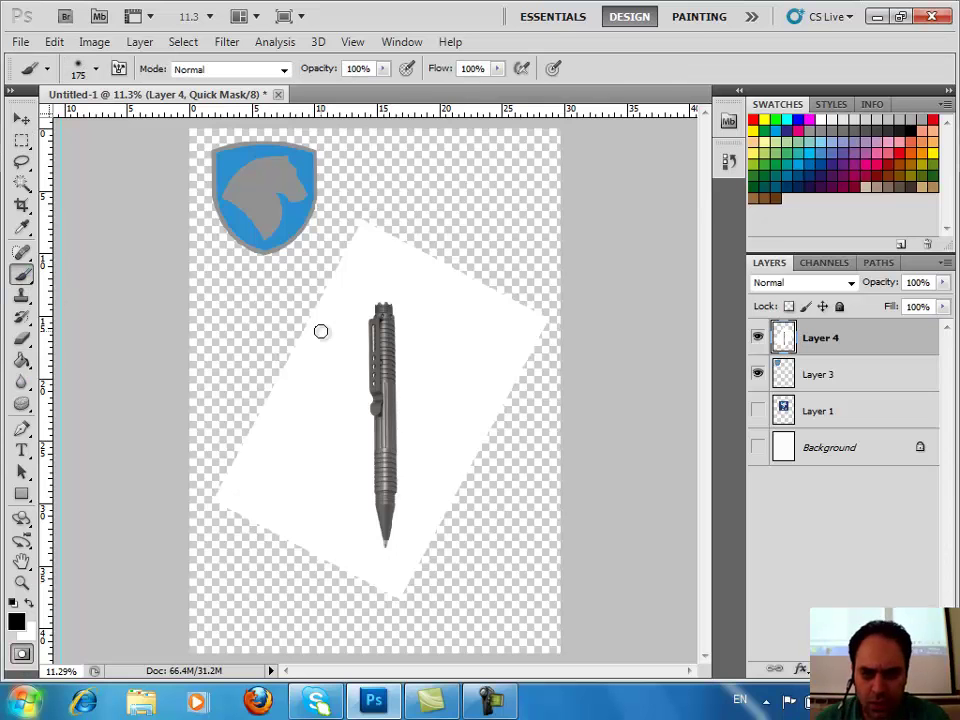
pyautogui.click(408, 71)
pyautogui.moveTo(316, 372); pyautogui.dragTo(299, 533)
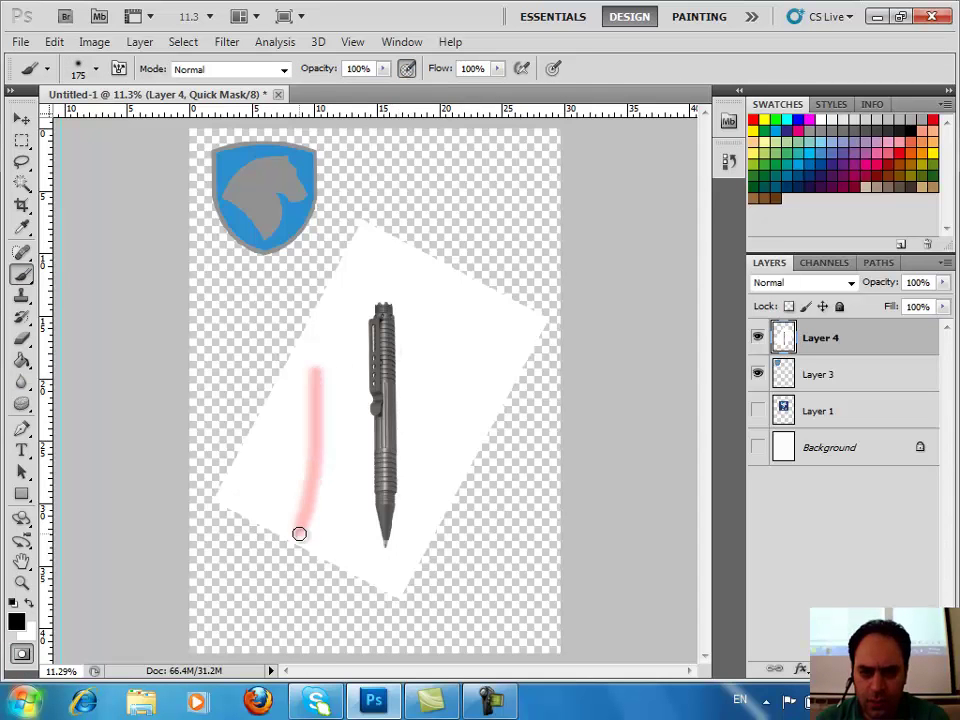
pyautogui.click(22, 655)
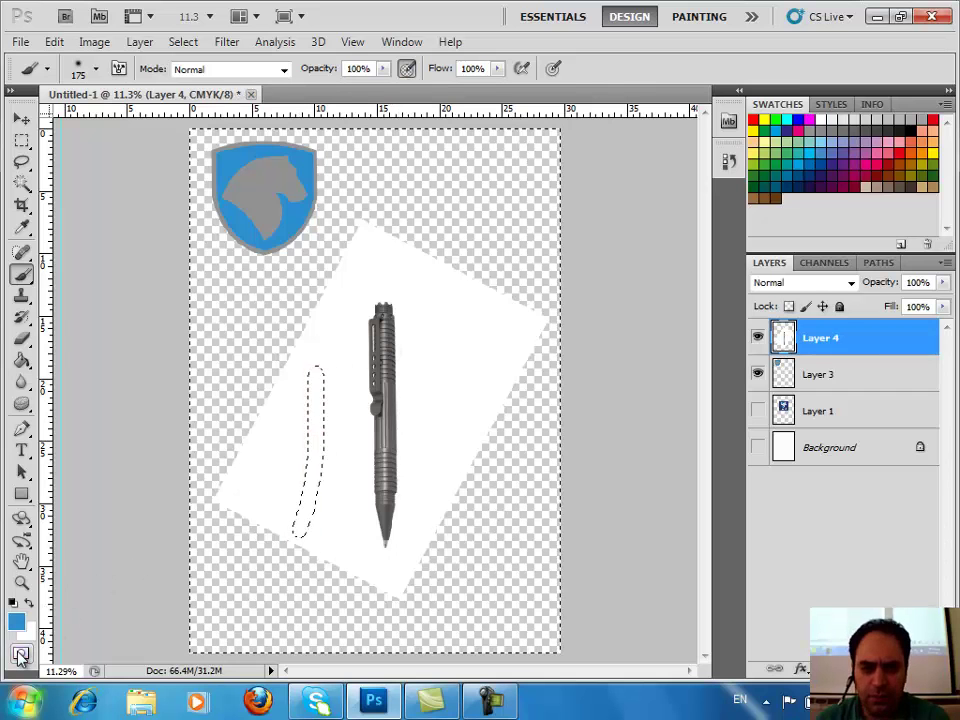
pyautogui.click(23, 653)
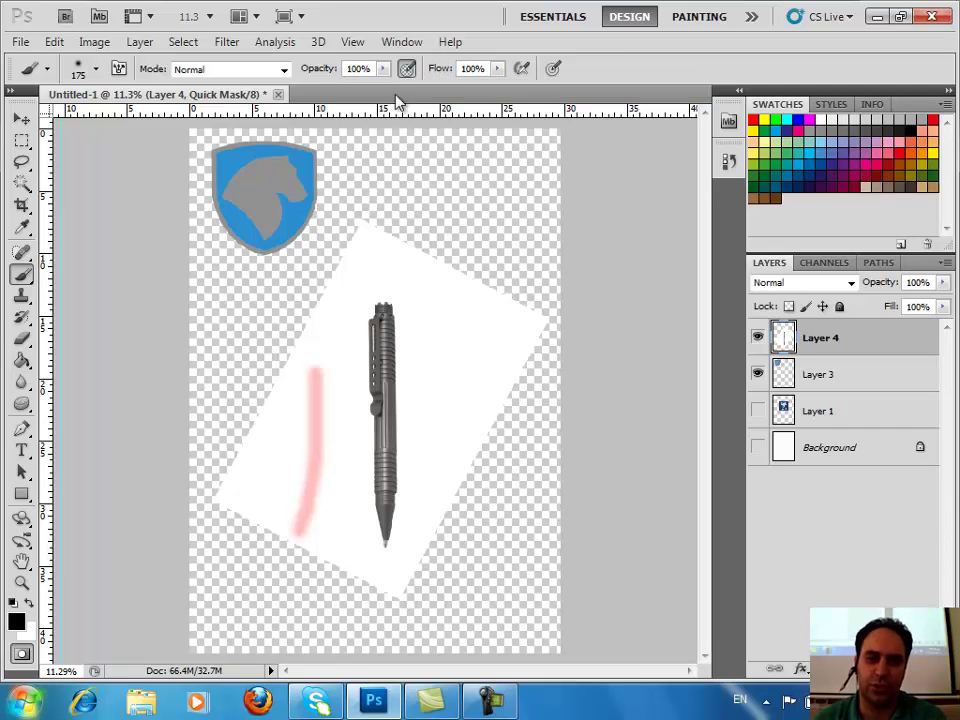
# Step: Clear the test stroke and paint the quick-mask overlay over the whole pen body
pyautogui.press('q')
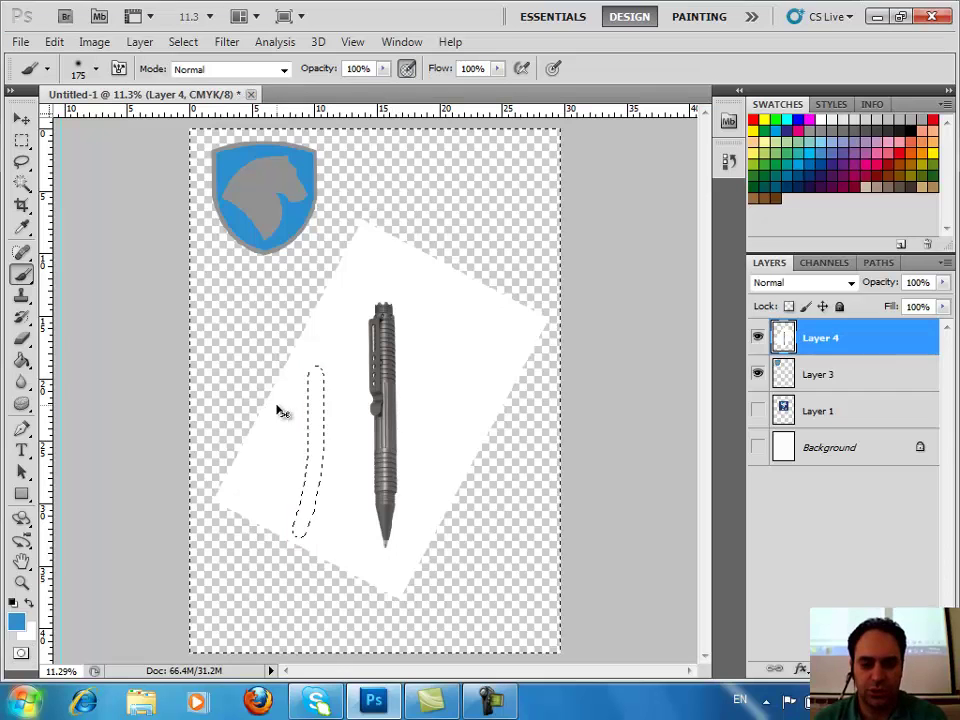
pyautogui.press('q')
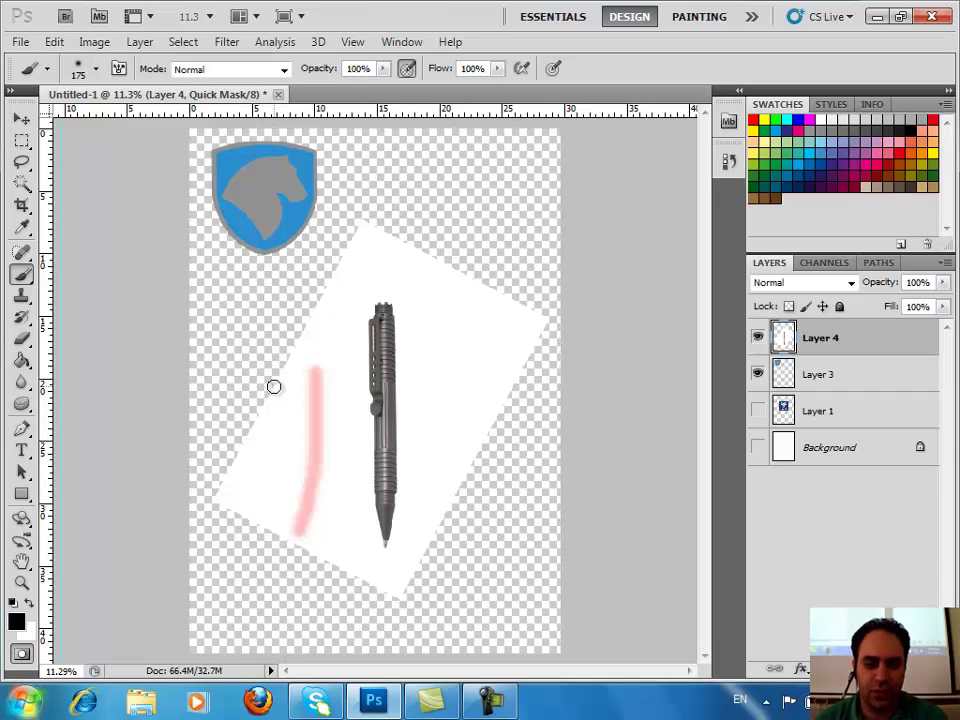
pyautogui.press('Delete')
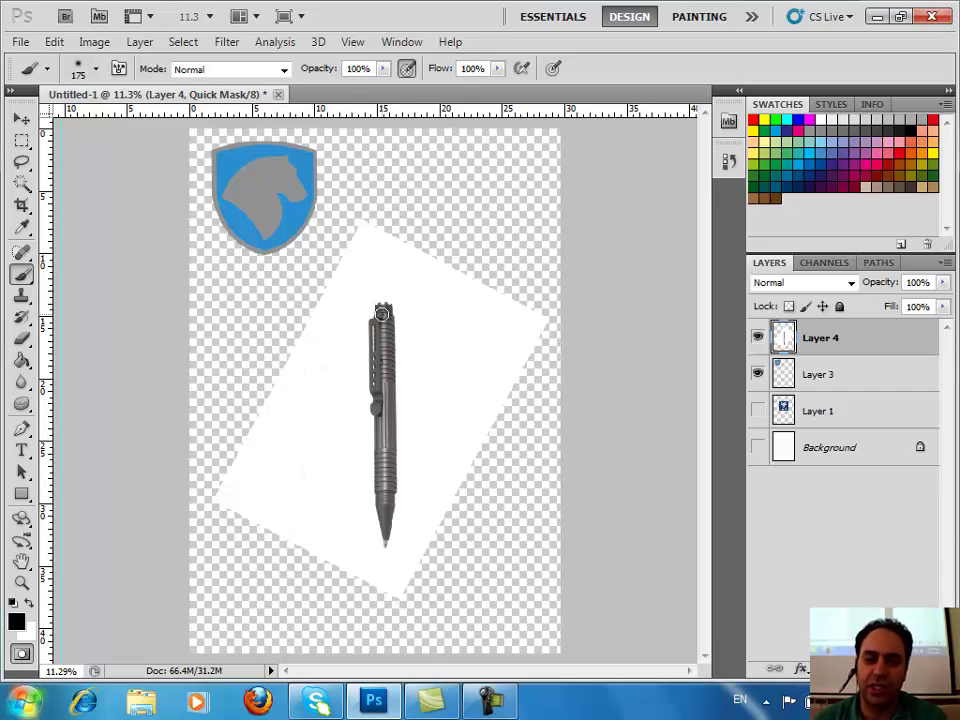
pyautogui.moveTo(383, 332); pyautogui.dragTo(385, 457)
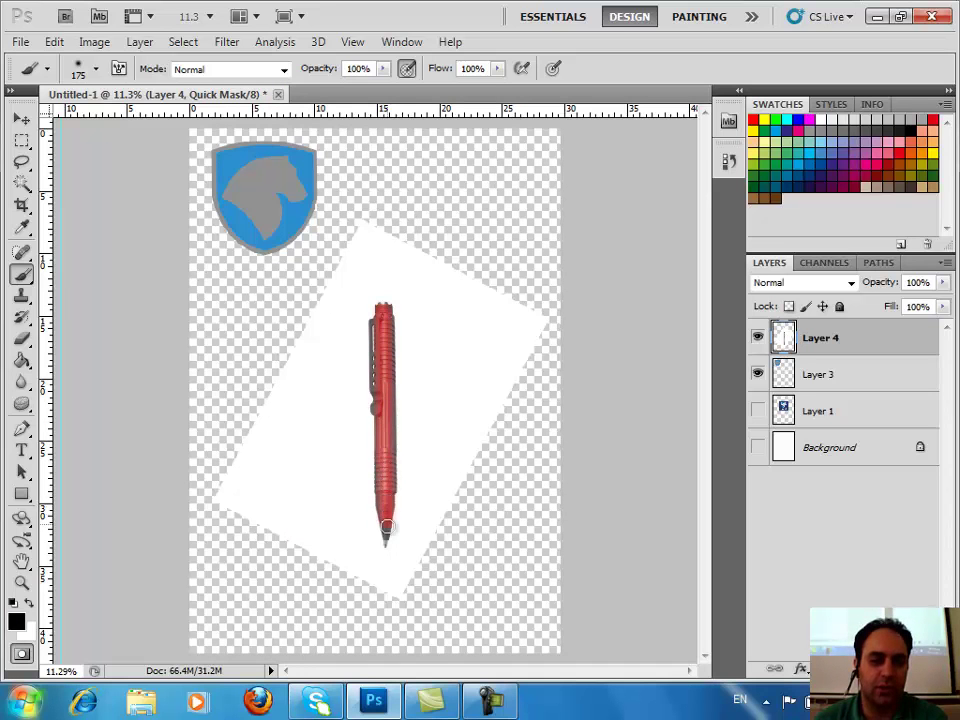
# Step: Convert the pen's quick mask into an inverted selection outlining the pen, then deselect it
pyautogui.click(18, 656)
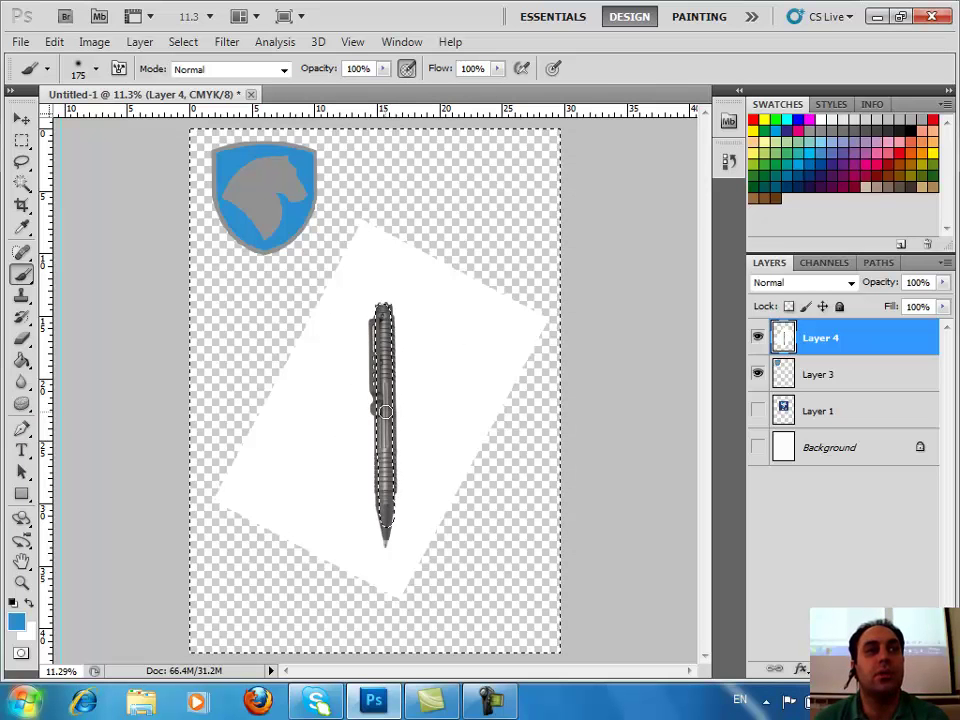
pyautogui.click(193, 45)
pyautogui.click(210, 115)
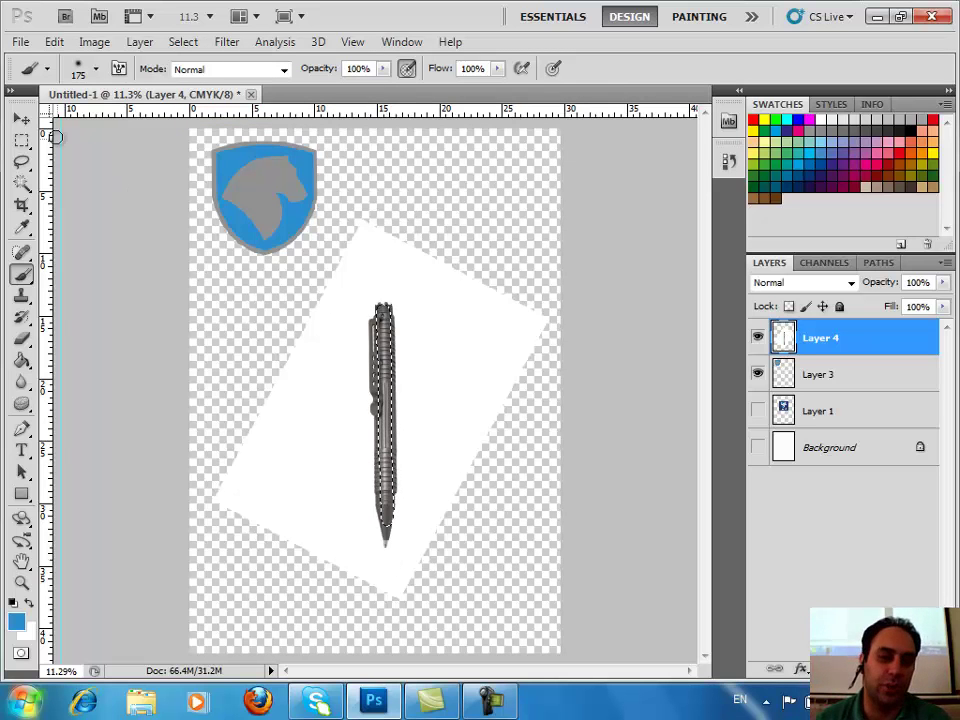
pyautogui.click(22, 140)
pyautogui.click(135, 255)
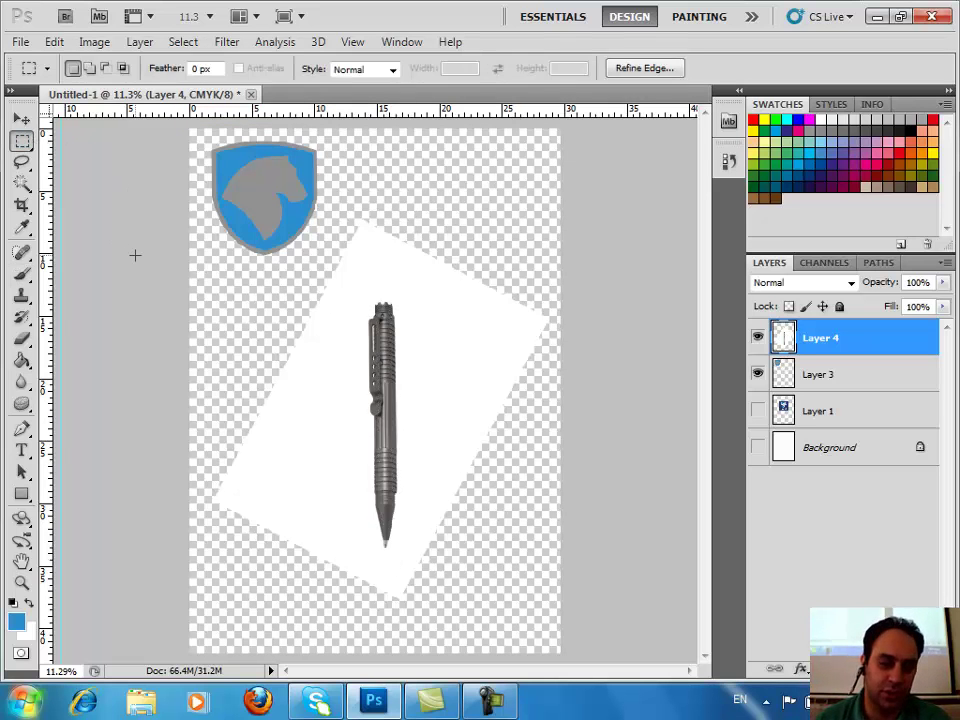
# Step: Return to the Brush tool and scroll up to the top of the pen
pyautogui.click(22, 272)
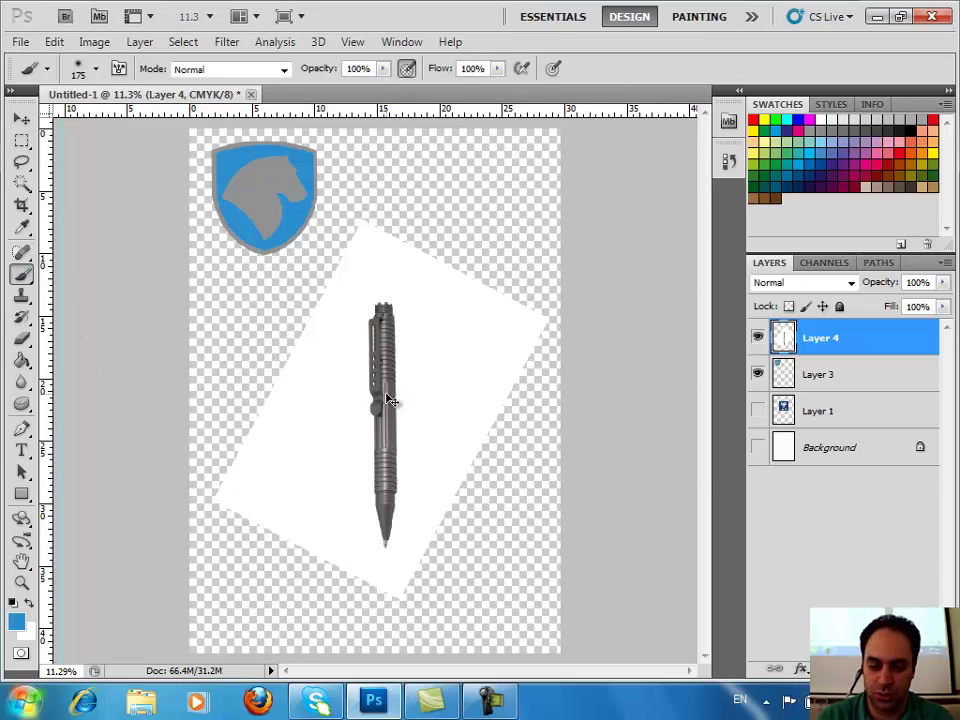
pyautogui.scroll(1, 390, 400)
pyautogui.scroll(1, 390, 400)
pyautogui.scroll(1, 390, 400)
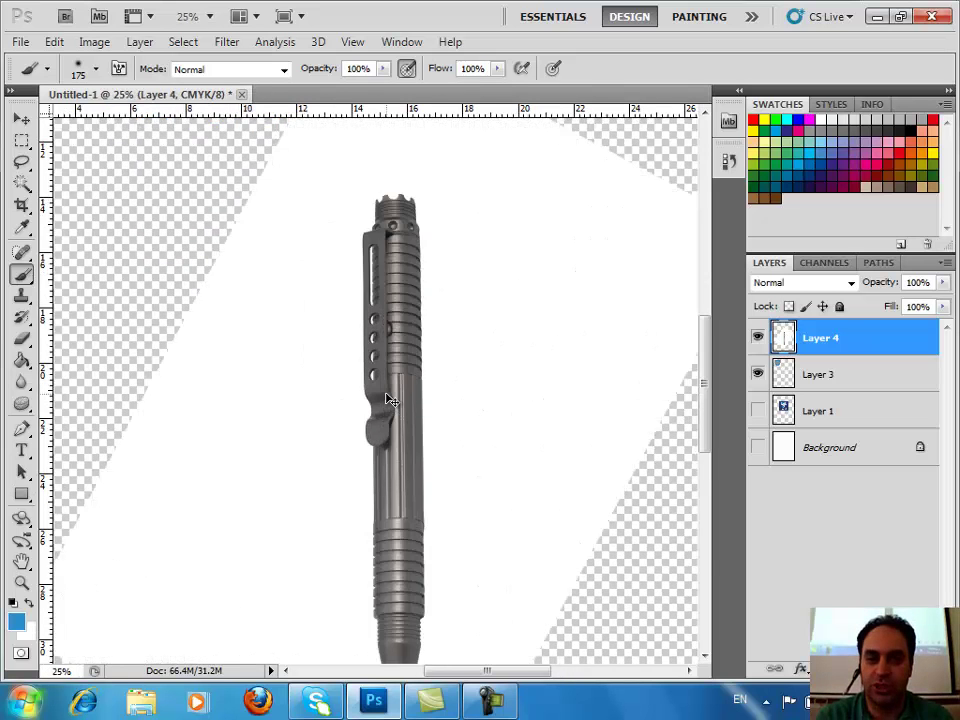
pyautogui.scroll(1, 390, 400)
pyautogui.scroll(1, 385, 400)
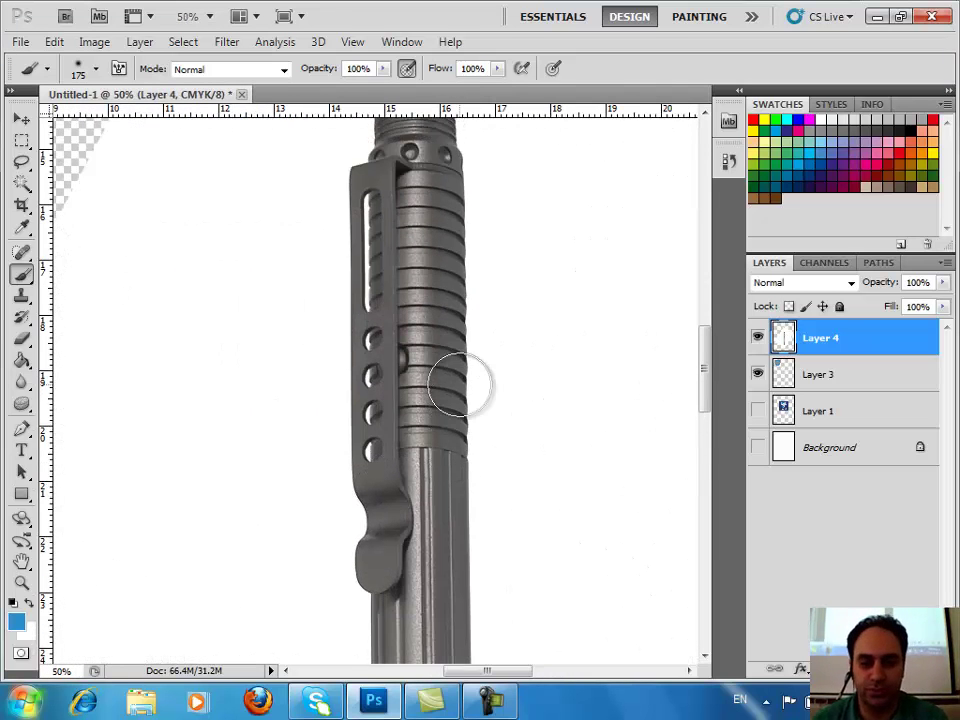
pyautogui.scroll(2, 455, 380)
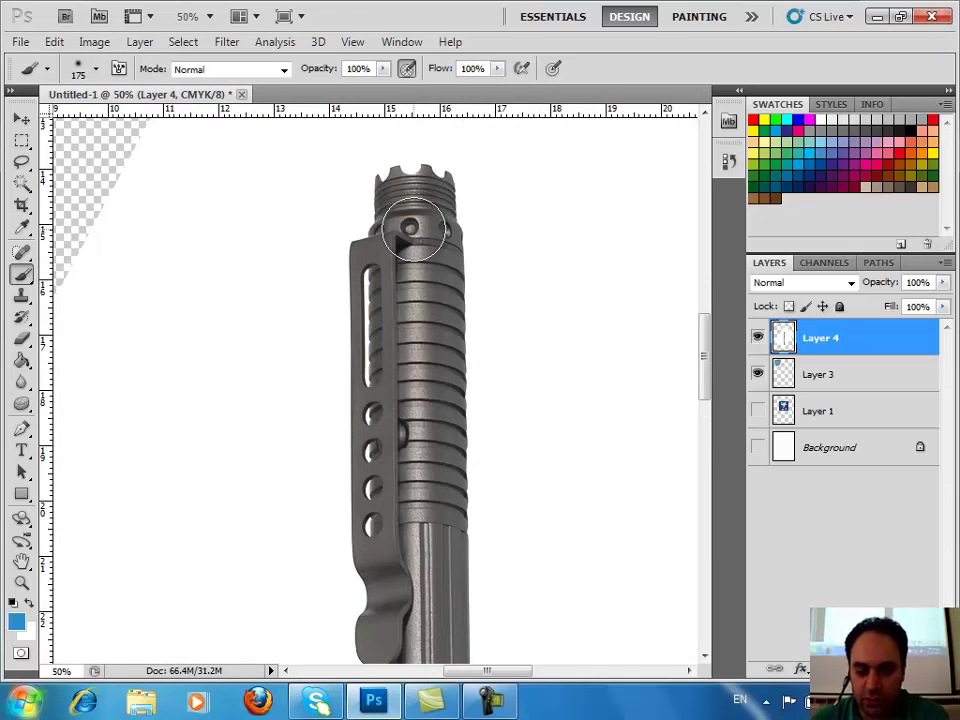
# Step: Reduce the brush to 92 px, test a blue stroke on the pen, and undo it
pyautogui.press('[')
pyautogui.press('[')
pyautogui.press('[')
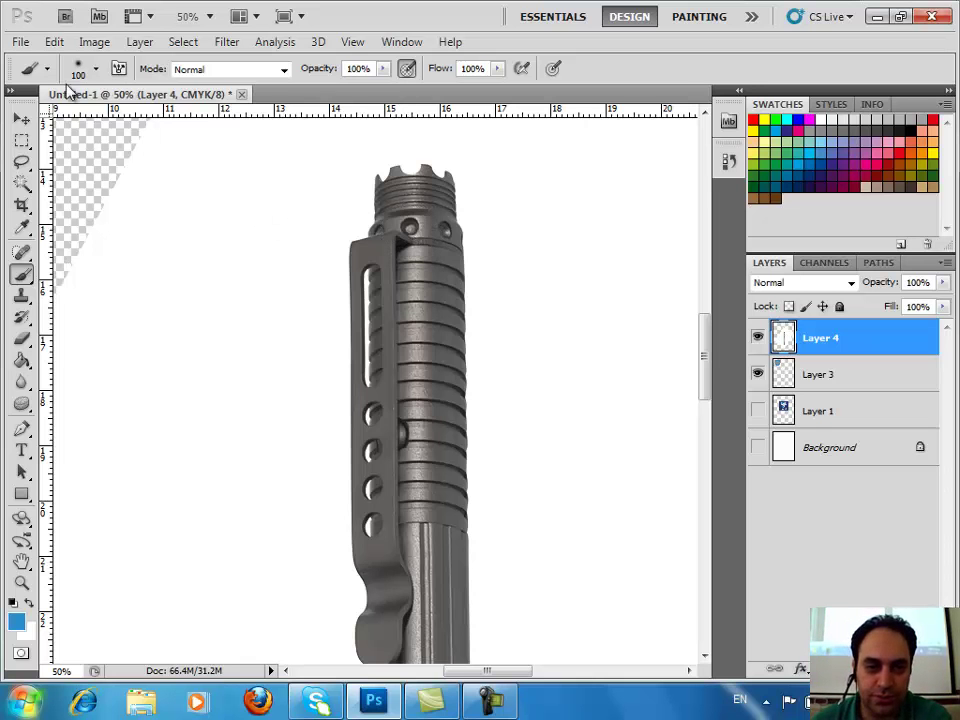
pyautogui.click(95, 70)
pyautogui.moveTo(153, 120); pyautogui.dragTo(150, 120)
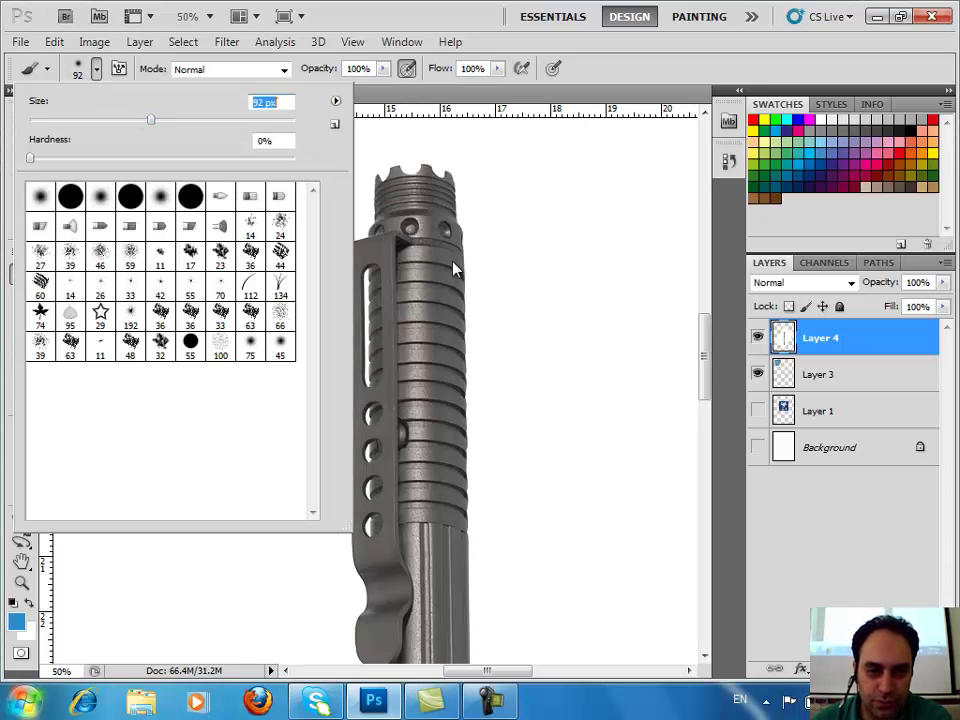
pyautogui.press('Return')
pyautogui.moveTo(412, 245); pyautogui.dragTo(410, 280)
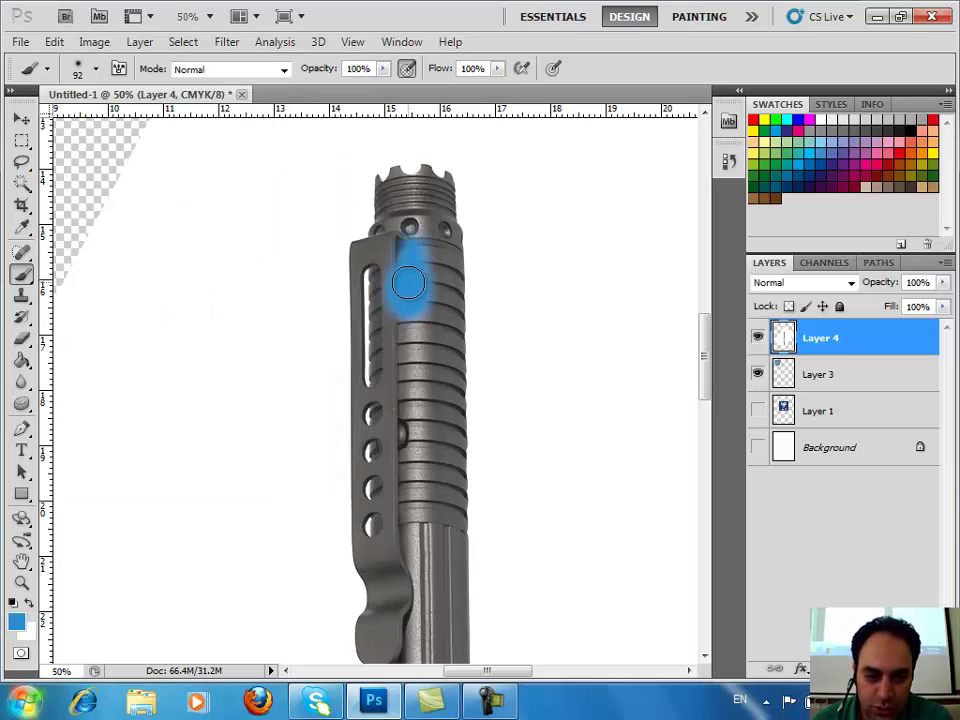
pyautogui.hotkey('ctrl', 'z')
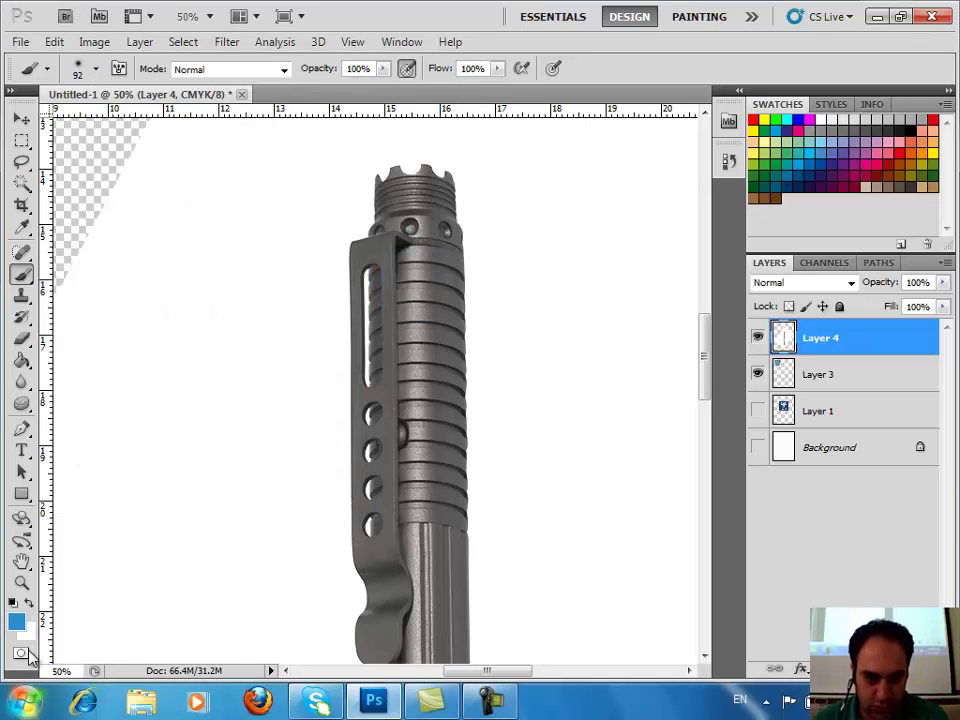
# Step: Enter Quick Mask and paint red over the pen's upper body and right side
pyautogui.click(21, 654)
pyautogui.moveTo(411, 248)
pyautogui.mouseDown()
pyautogui.moveTo(413, 288)
pyautogui.moveTo(413, 278)
pyautogui.moveTo(443, 278)
pyautogui.moveTo(412, 455)
pyautogui.moveTo(420, 470)
pyautogui.moveTo(407, 396)
pyautogui.moveTo(425, 420)
pyautogui.moveTo(436, 385)
pyautogui.moveTo(428, 590)
pyautogui.moveTo(441, 500)
pyautogui.moveTo(408, 592)
pyautogui.mouseUp()
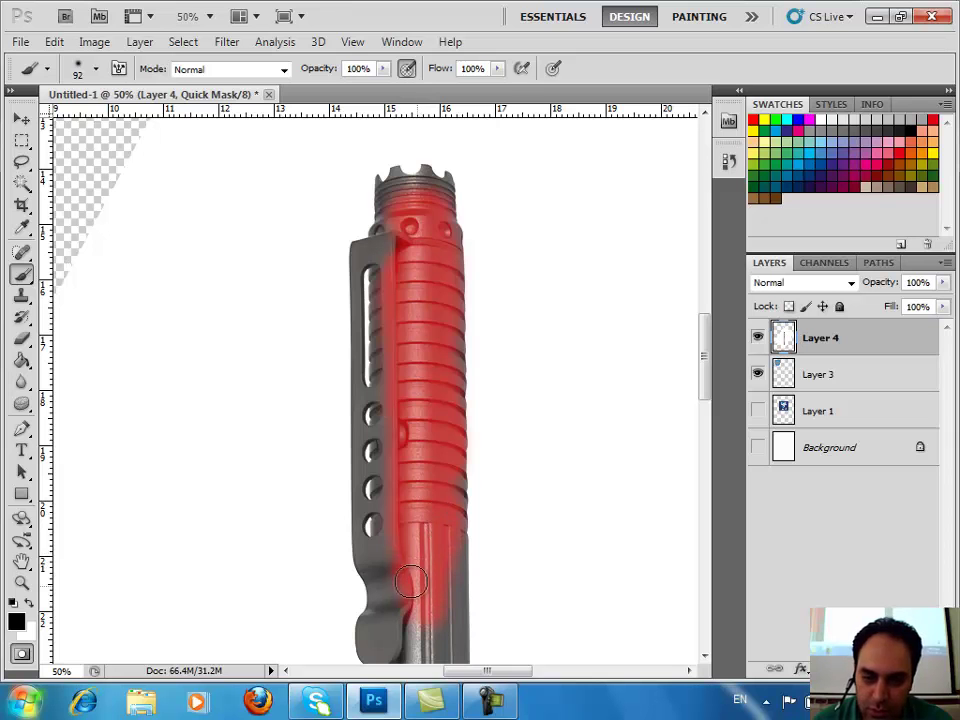
pyautogui.scroll(-2, 410, 580)
pyautogui.scroll(-2, 415, 430)
pyautogui.moveTo(418, 418); pyautogui.dragTo(418, 575)
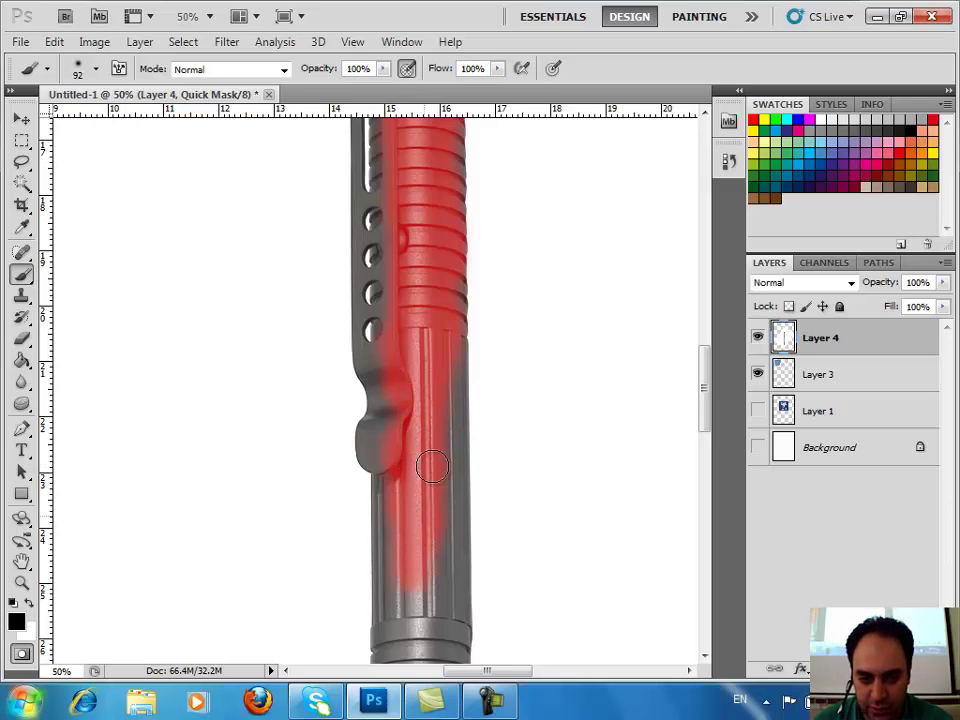
pyautogui.moveTo(440, 393); pyautogui.dragTo(429, 611)
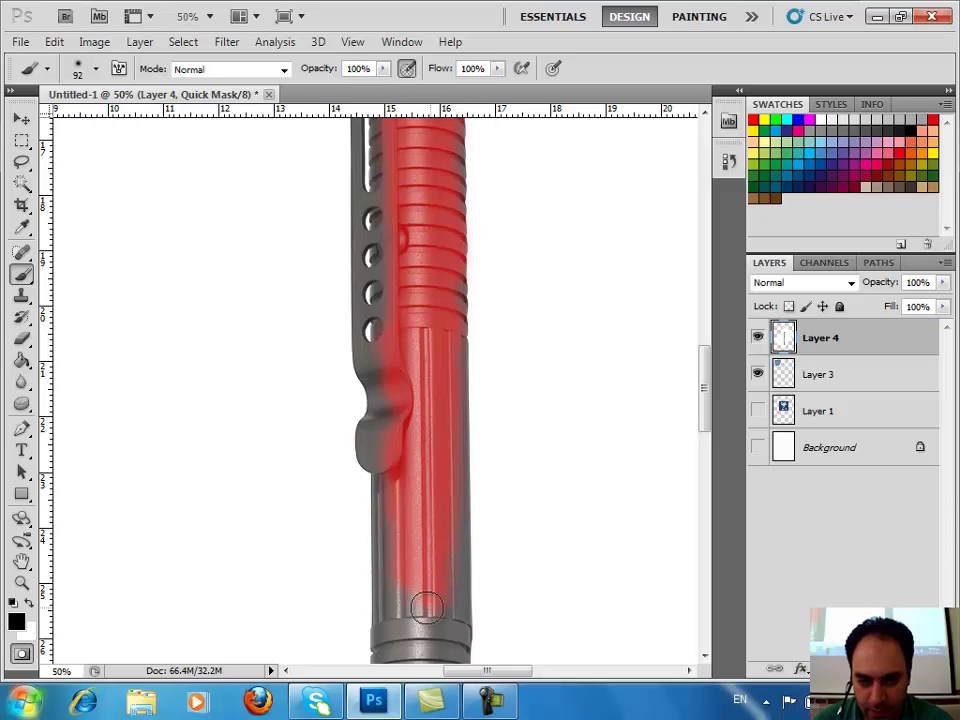
pyautogui.moveTo(471, 540); pyautogui.dragTo(497, 523)
# Step: Extend the red mask down over the pen's lower band and grip rings
pyautogui.scroll(-3, 407, 531)
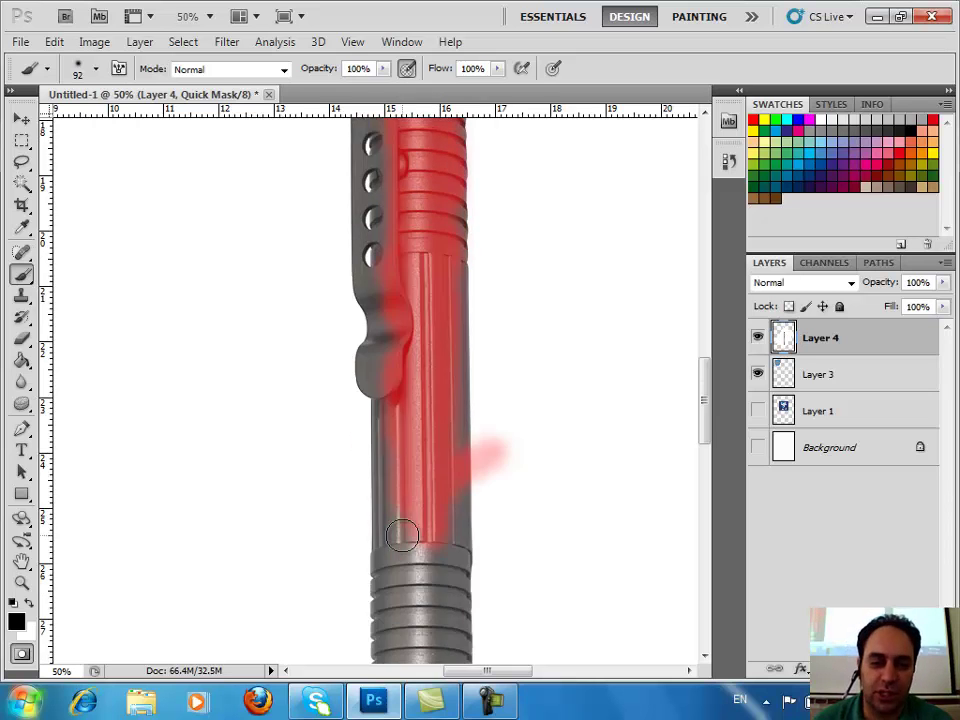
pyautogui.moveTo(423, 459); pyautogui.dragTo(428, 542)
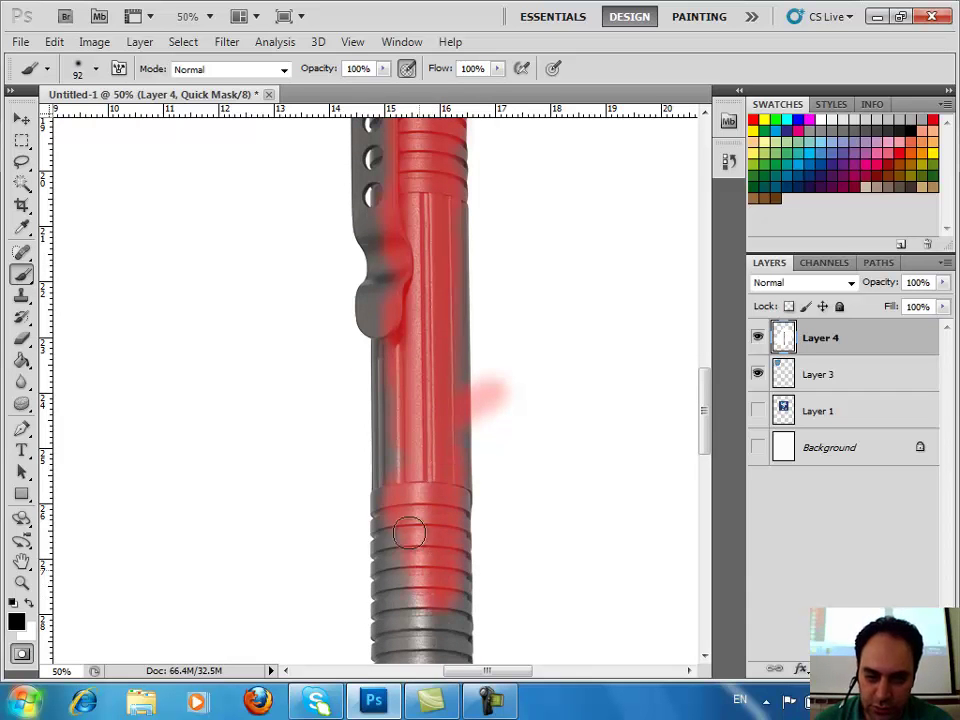
pyautogui.scroll(-1, 413, 556)
pyautogui.scroll(-2, 410, 556)
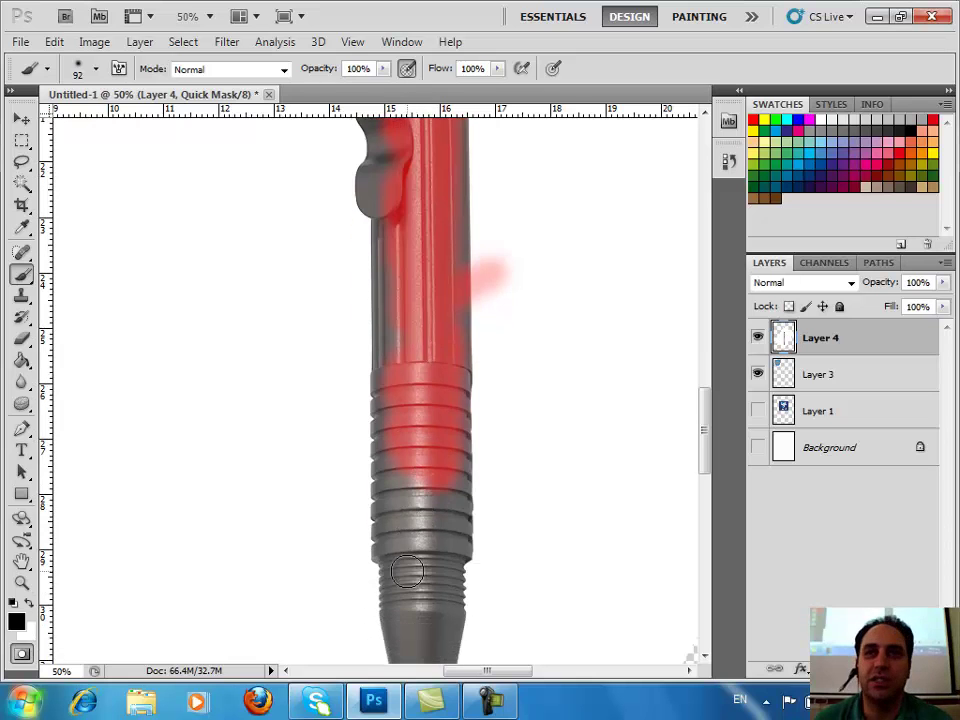
pyautogui.scroll(-1, 405, 556)
pyautogui.scroll(-2, 405, 556)
pyautogui.moveTo(430, 490)
pyautogui.mouseDown()
pyautogui.moveTo(428, 421)
pyautogui.moveTo(427, 573)
pyautogui.mouseUp()
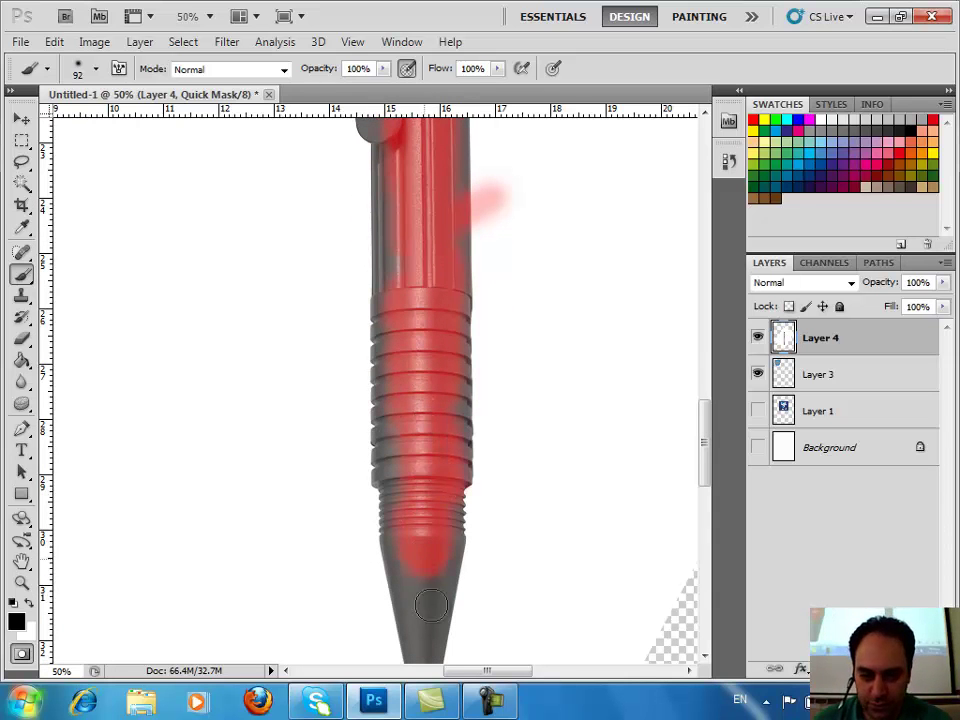
# Step: Mask the pen's crown, then shrink the brush to 60 and mask the clip's top
pyautogui.scroll(3, 402, 345)
pyautogui.scroll(5, 400, 347)
pyautogui.scroll(3, 398, 349)
pyautogui.scroll(2, 398, 349)
pyautogui.moveTo(405, 205); pyautogui.dragTo(420, 215)
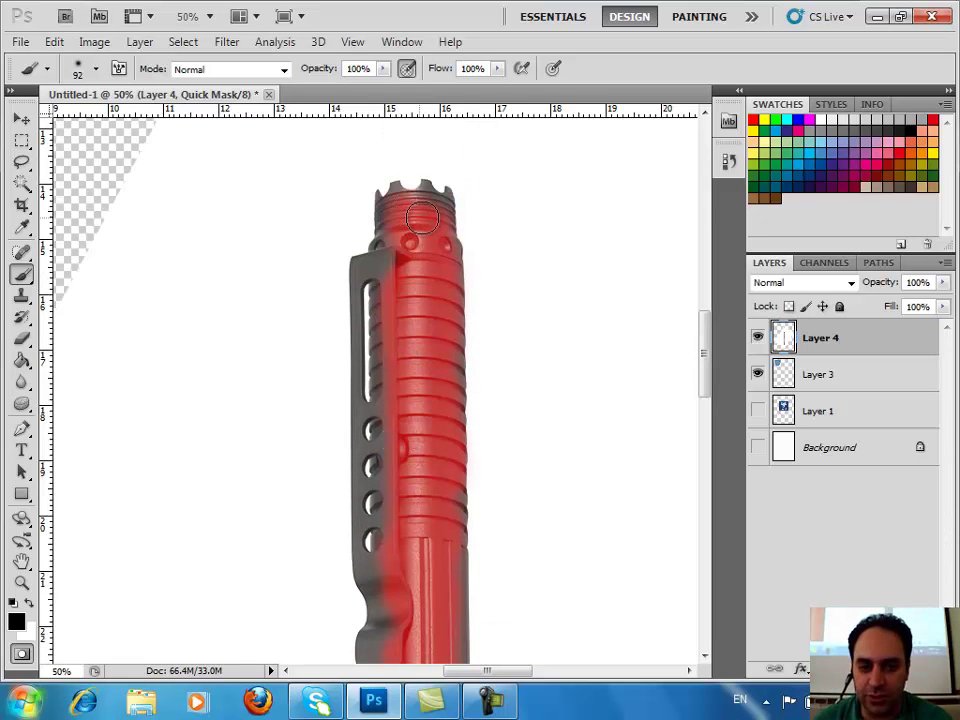
pyautogui.press('[')
pyautogui.press('[')
pyautogui.press('[')
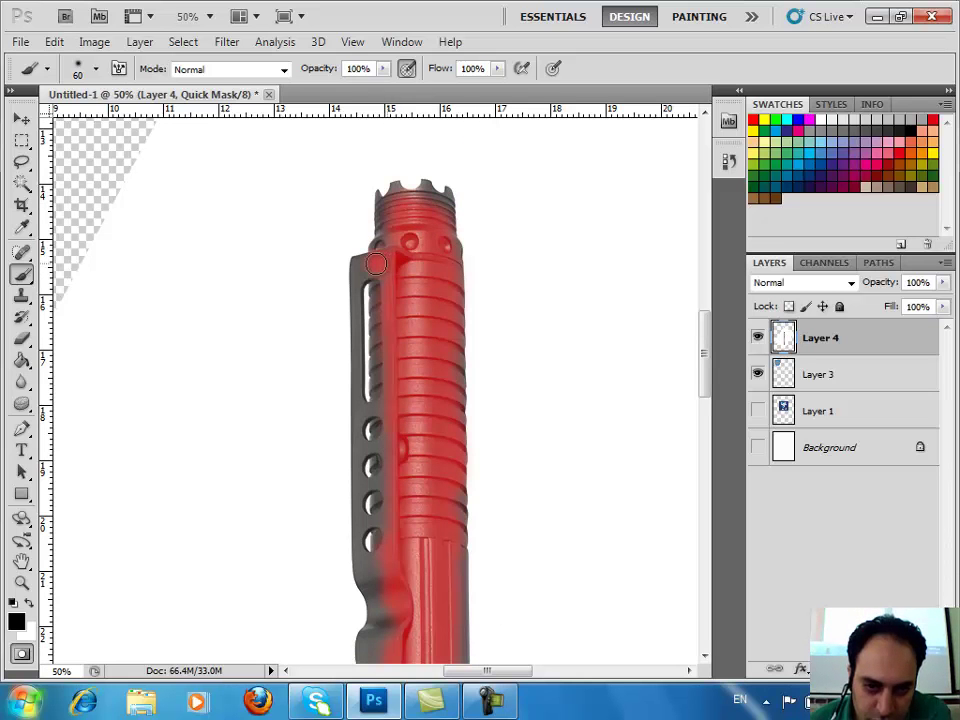
pyautogui.moveTo(359, 266); pyautogui.dragTo(383, 268)
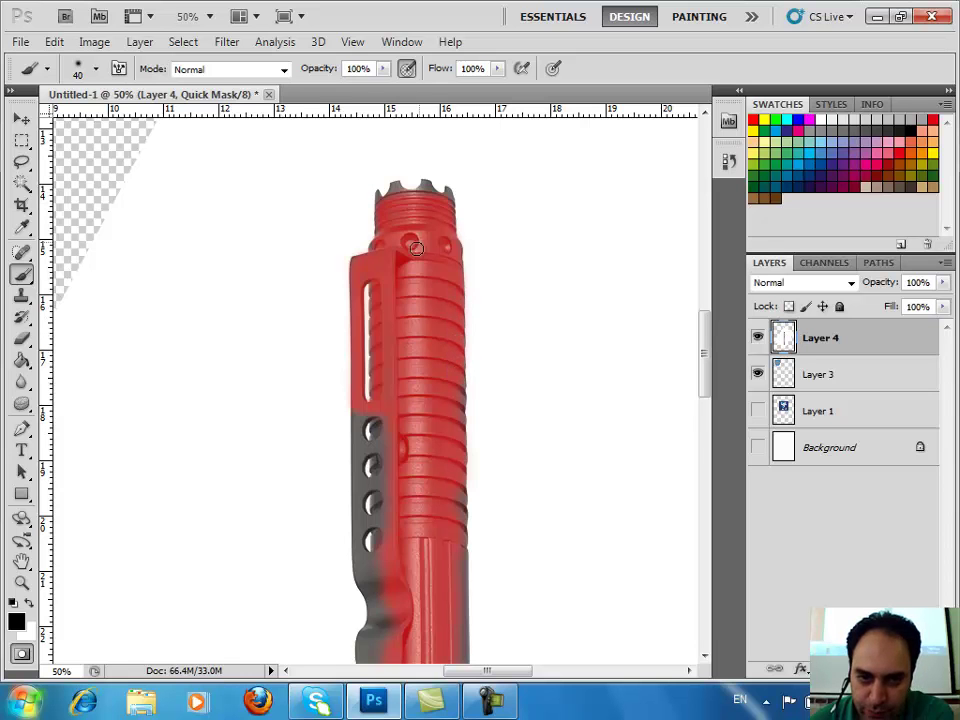
# Step: Shift-click straight mask strokes down the pen's right edge toward the lower ribbed section
pyautogui.scroll(-3, 427, 236)
pyautogui.scroll(-2, 403, 264)
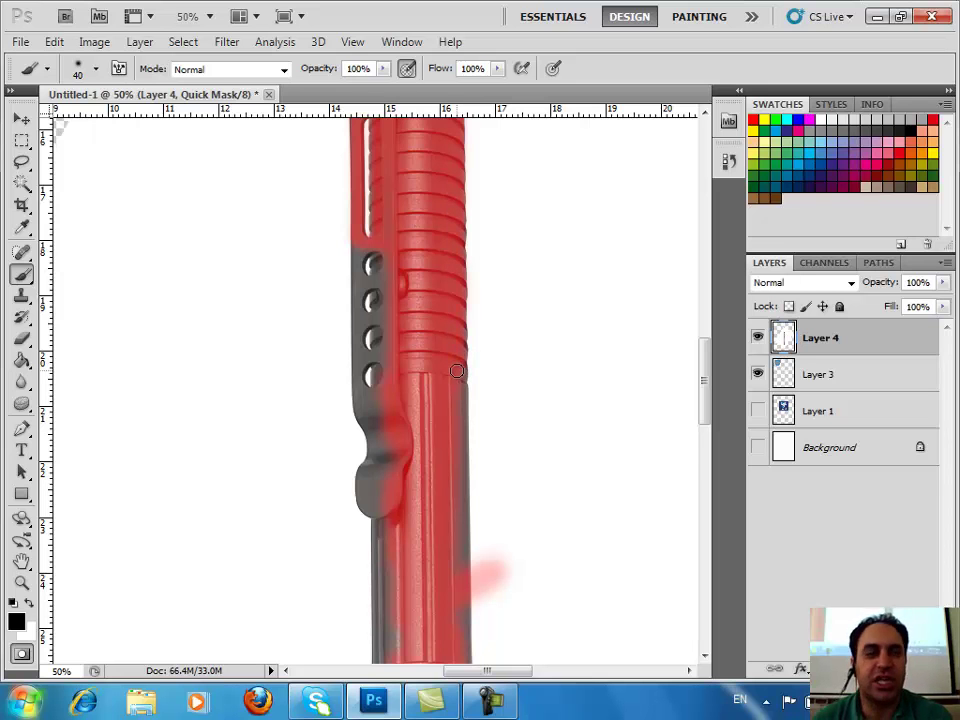
pyautogui.scroll(-3, 470, 330)
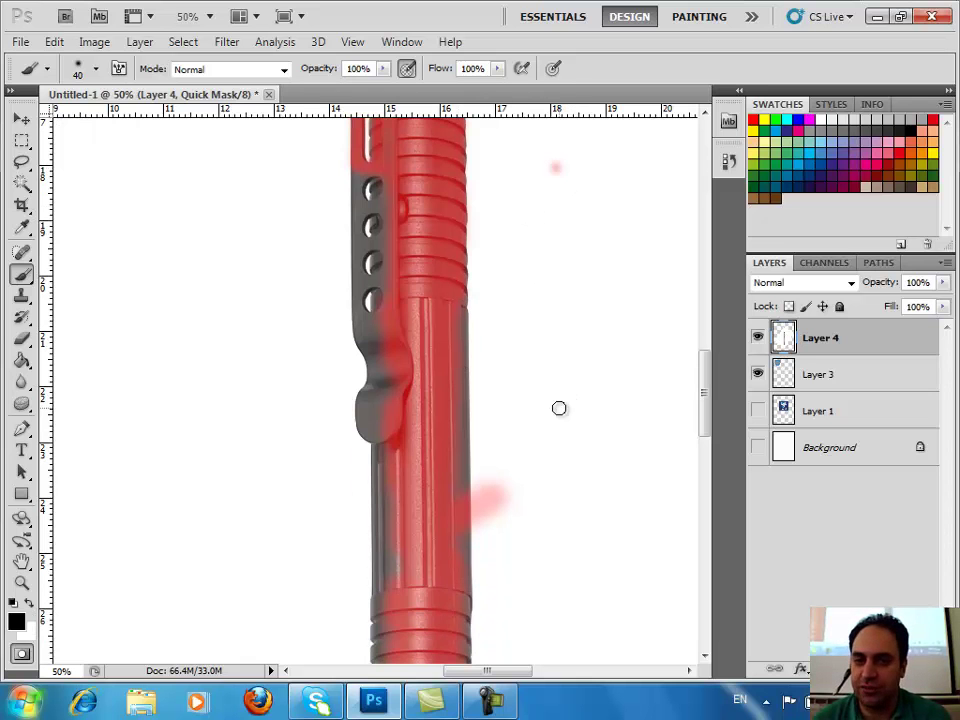
pyautogui.keyDown('shift'); pyautogui.click(608, 410); pyautogui.keyUp('shift')
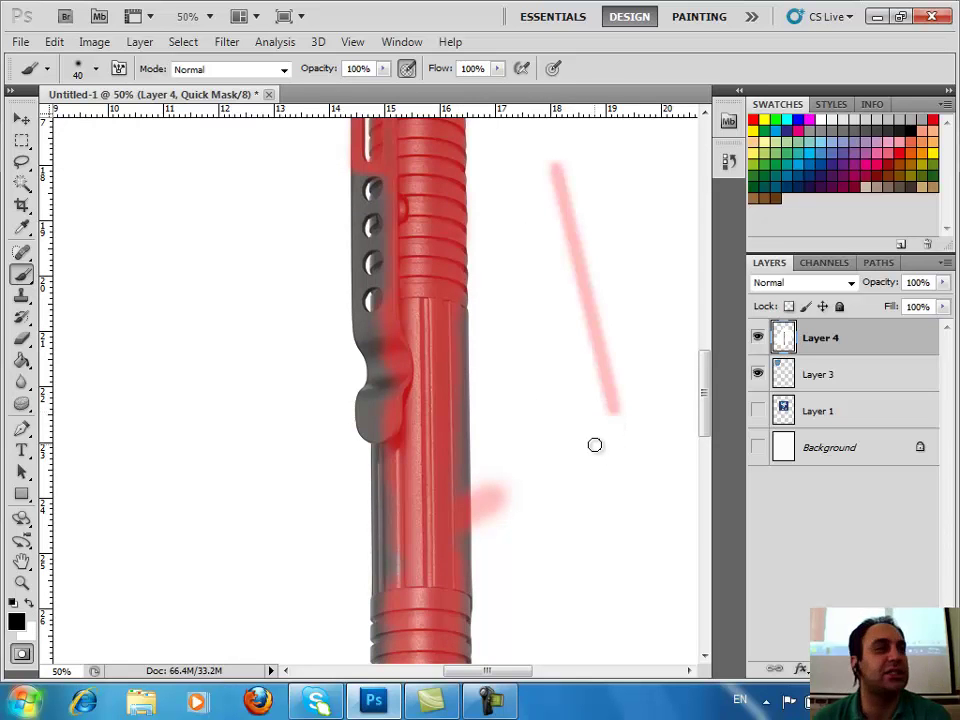
pyautogui.scroll(-1, 595, 445)
pyautogui.scroll(-2, 561, 377)
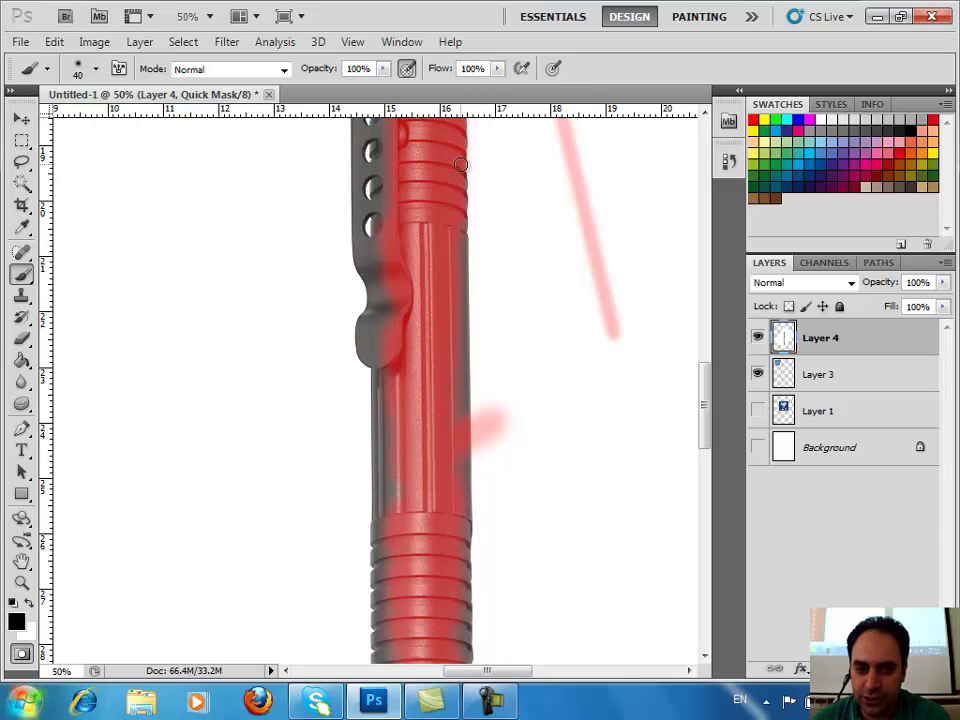
pyautogui.keyDown('shift'); pyautogui.click(464, 512); pyautogui.keyUp('shift')
pyautogui.scroll(-5, 408, 455)
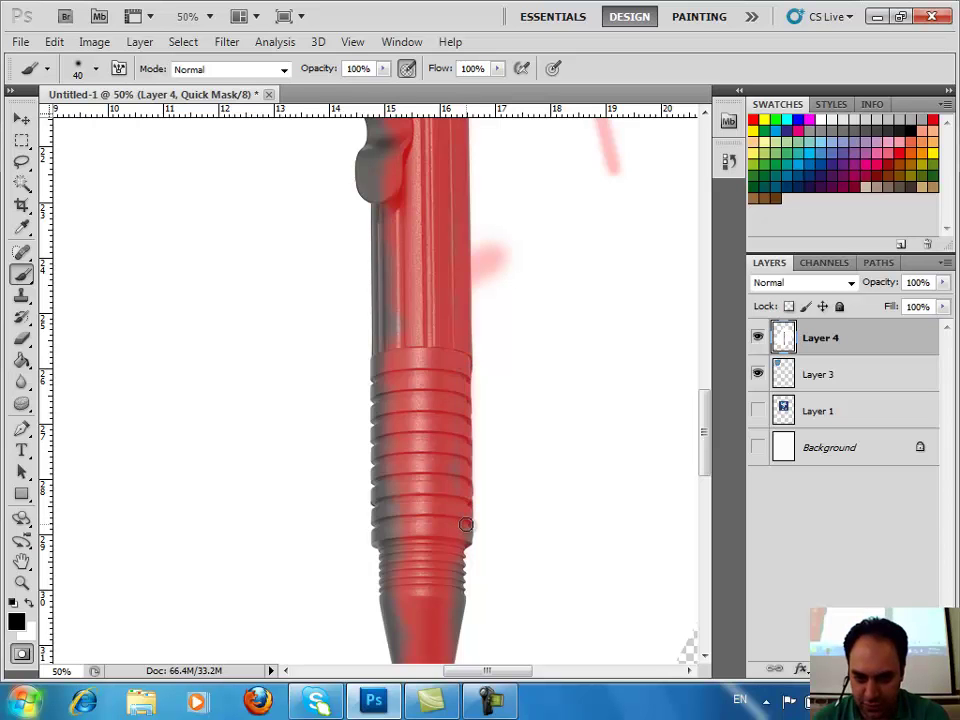
pyautogui.scroll(-5, 445, 490)
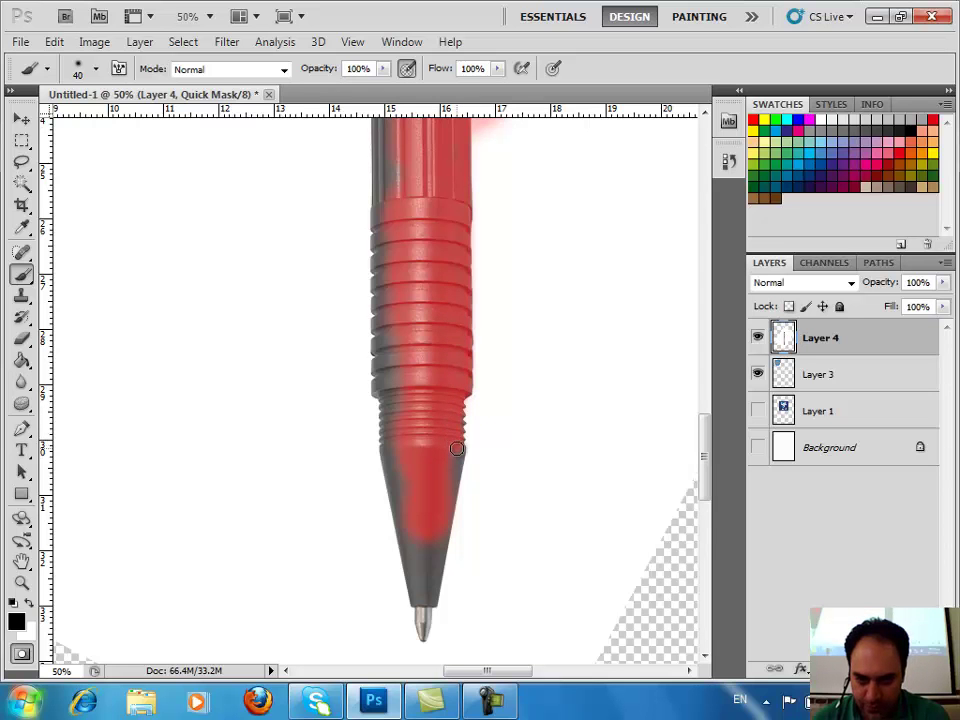
# Step: Try unmasking the cone's right and left edges, undoing both strokes
pyautogui.scroll(-3, 457, 449)
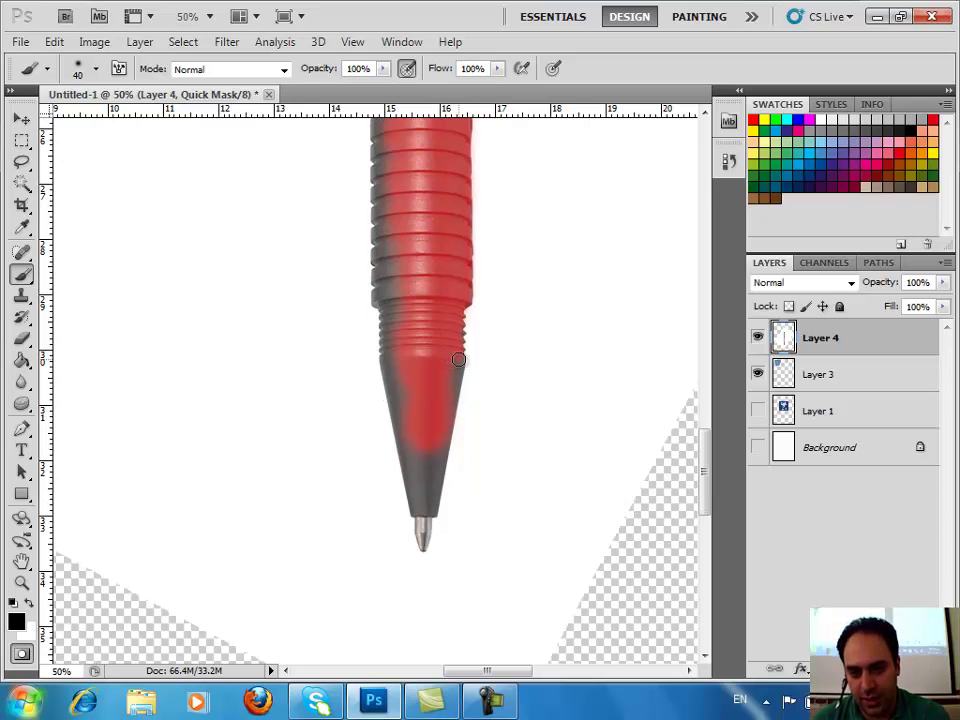
pyautogui.moveTo(457, 359); pyautogui.dragTo(433, 507)
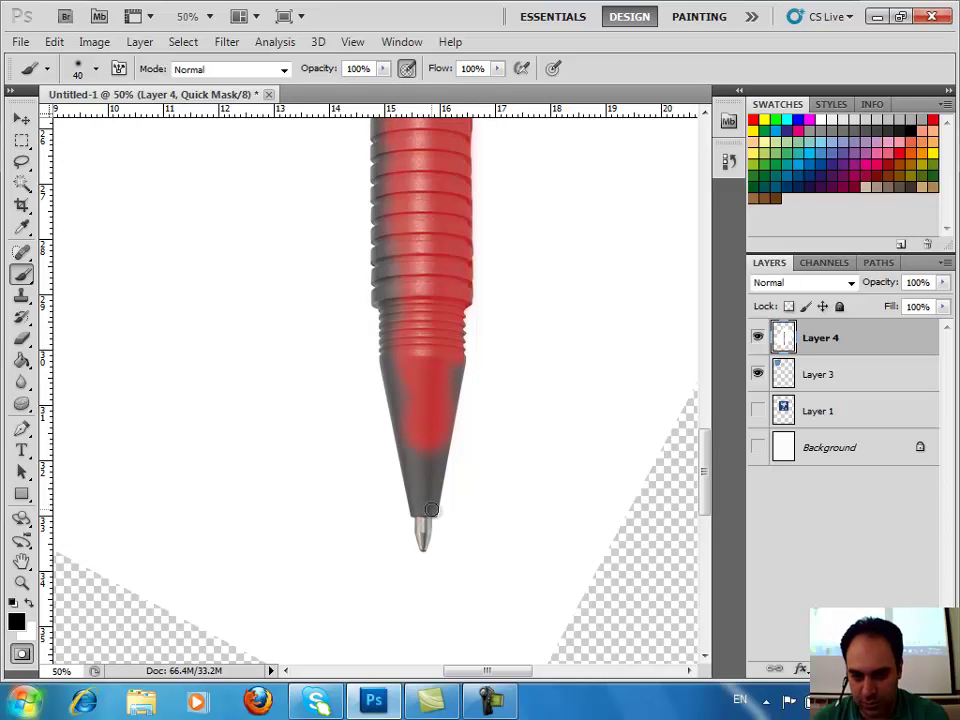
pyautogui.hotkey('ctrl', 'z')
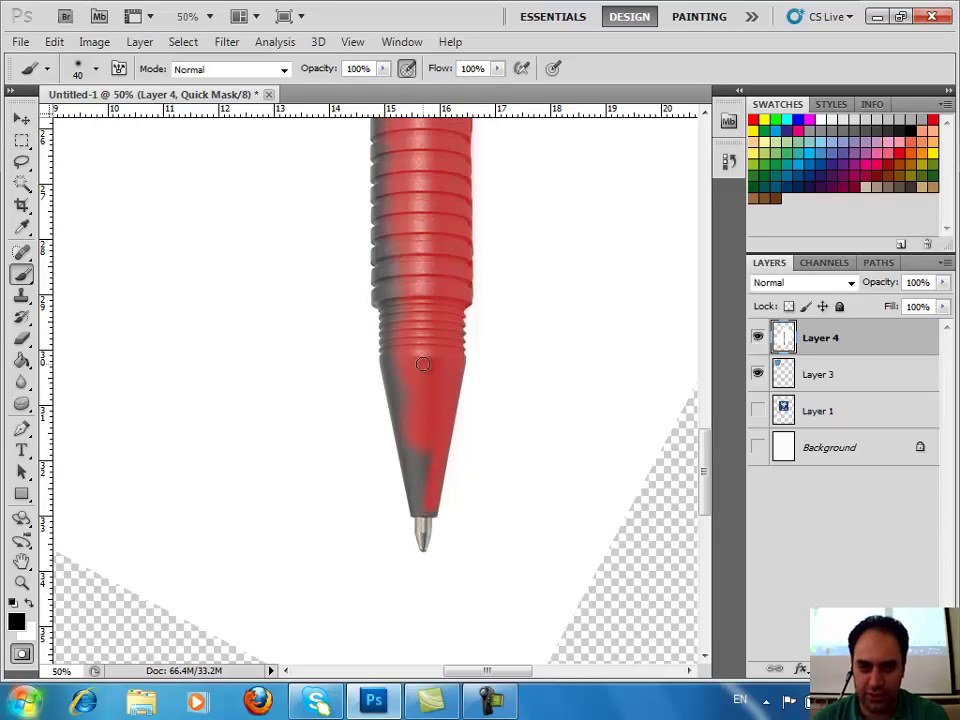
pyautogui.moveTo(393, 395); pyautogui.dragTo(418, 502)
pyautogui.hotkey('ctrl', 'z')
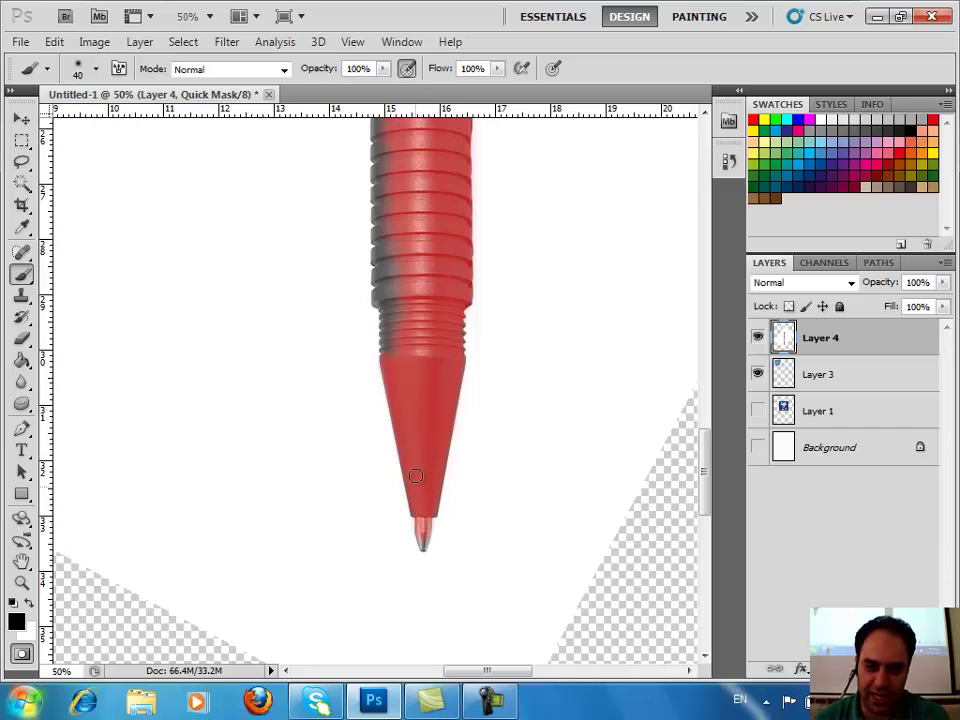
# Step: Mask the grey strip along the pen's left edge and touch it up lower down
pyautogui.scroll(2, 424, 398)
pyautogui.scroll(2, 449, 385)
pyautogui.scroll(5, 456, 398)
pyautogui.scroll(4, 455, 399)
pyautogui.scroll(4, 455, 399)
pyautogui.scroll(-3, 405, 384)
pyautogui.keyDown('shift'); pyautogui.click(378, 374); pyautogui.keyUp('shift')
pyautogui.scroll(-1, 400, 480)
pyautogui.scroll(-2, 401, 467)
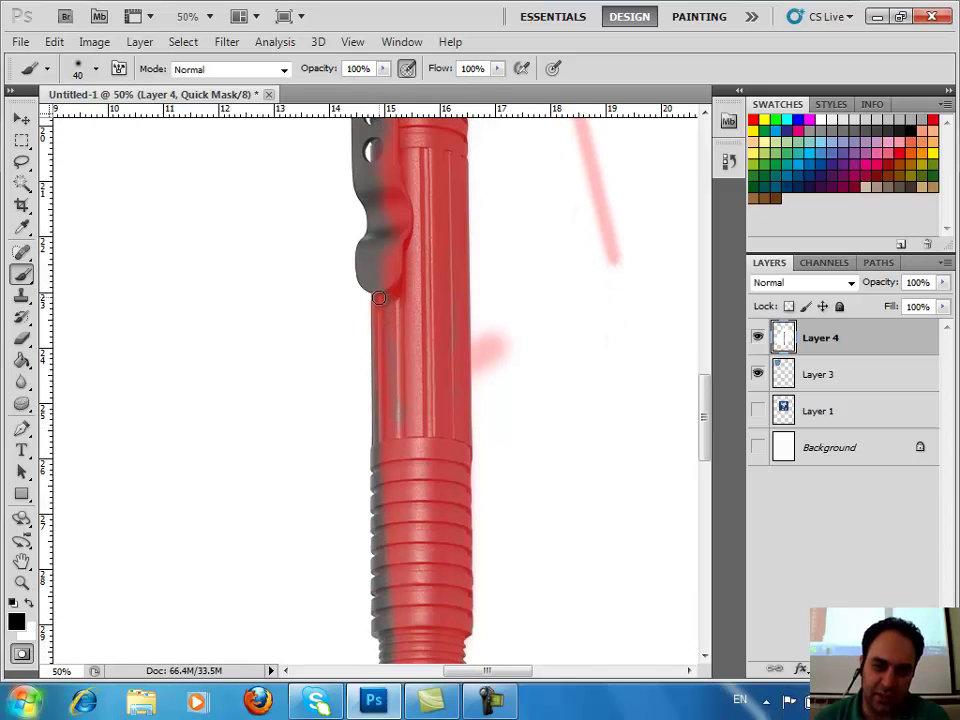
pyautogui.click(379, 629)
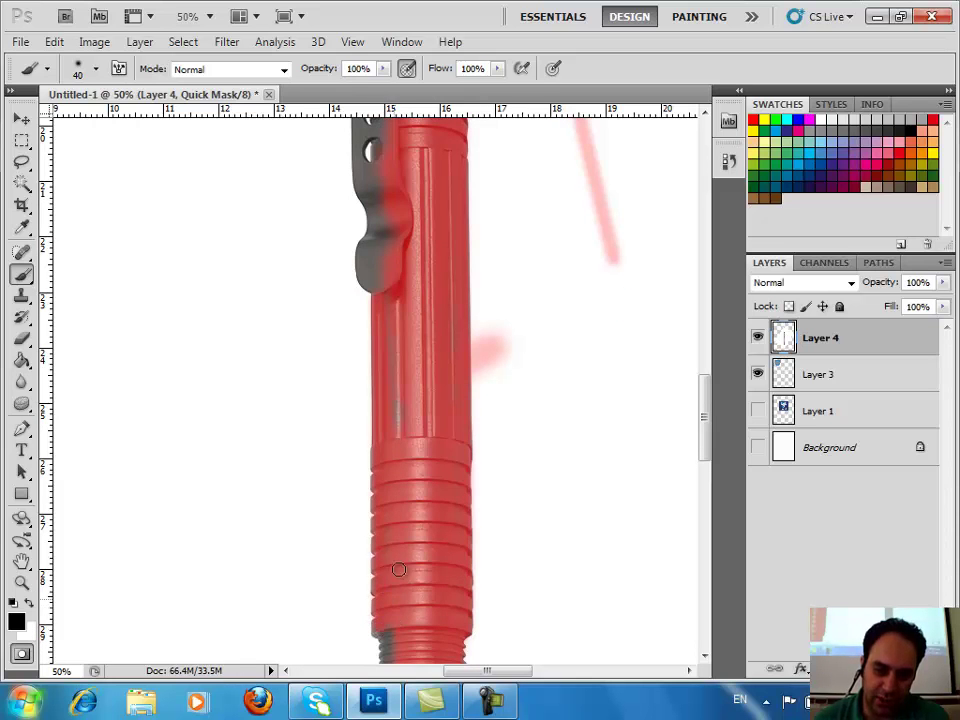
# Step: Mask the clip's grey edge and its rounded tip down to the hook
pyautogui.scroll(-2, 397, 584)
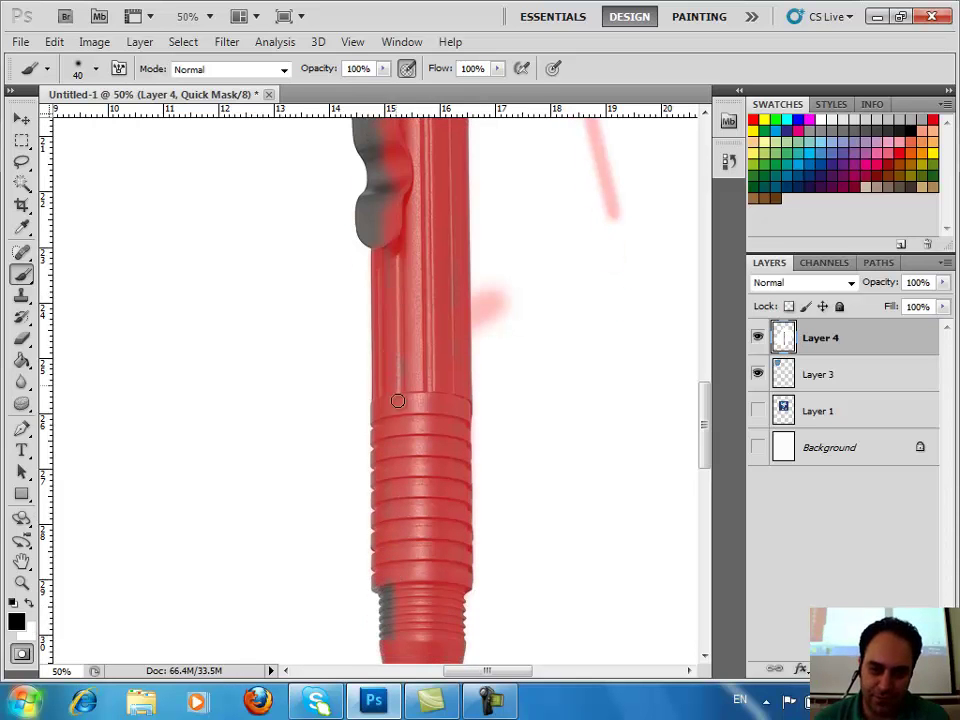
pyautogui.scroll(-5, 408, 340)
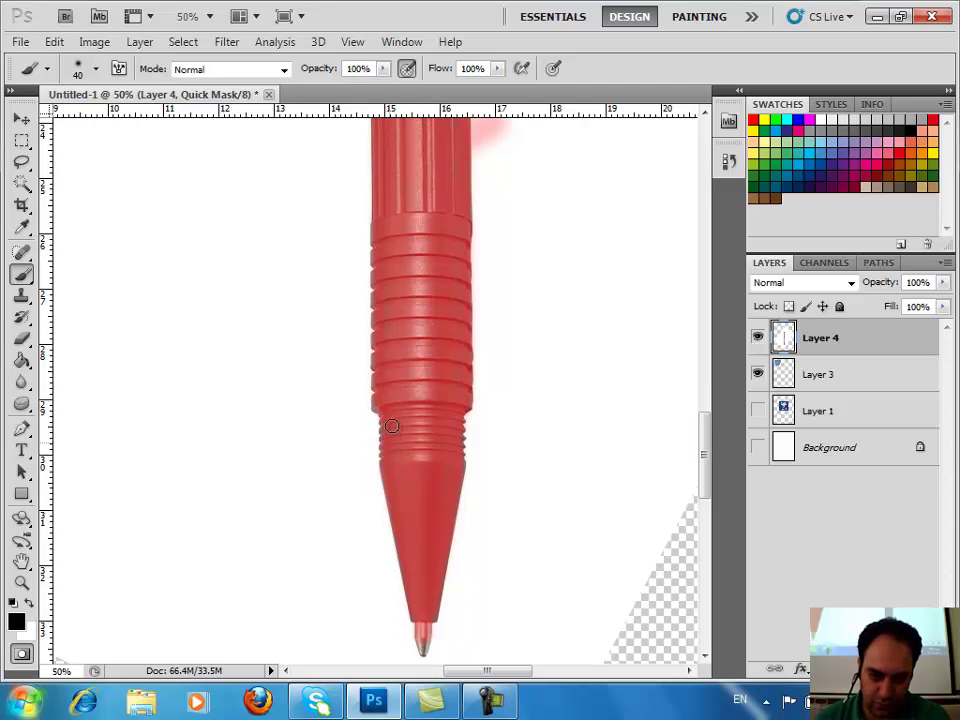
pyautogui.scroll(3, 426, 337)
pyautogui.scroll(5, 426, 338)
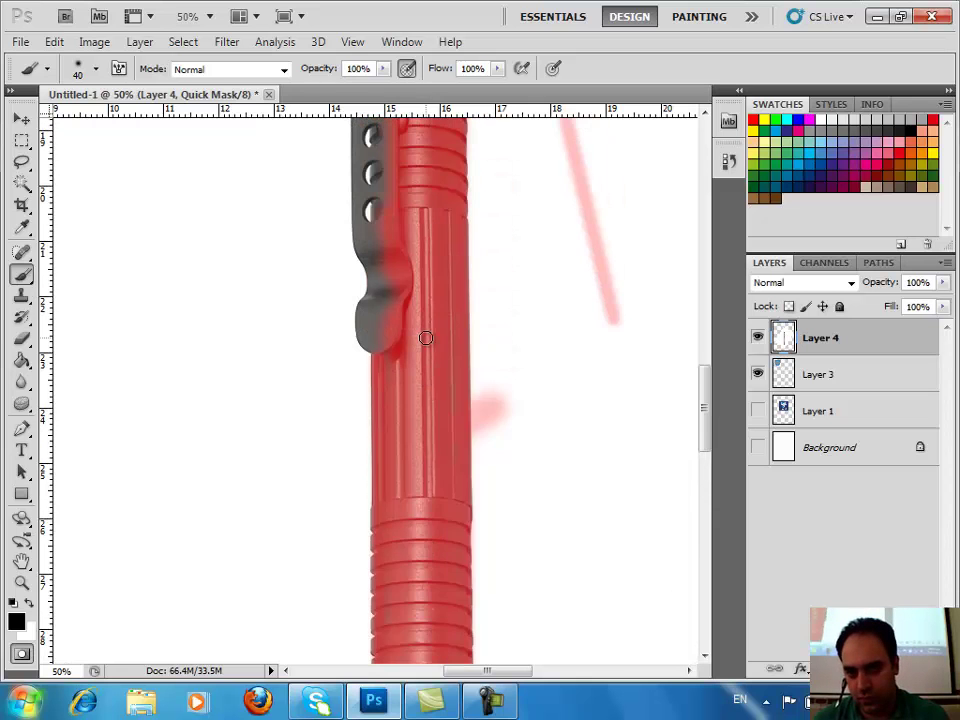
pyautogui.scroll(2, 426, 338)
pyautogui.scroll(2, 425, 330)
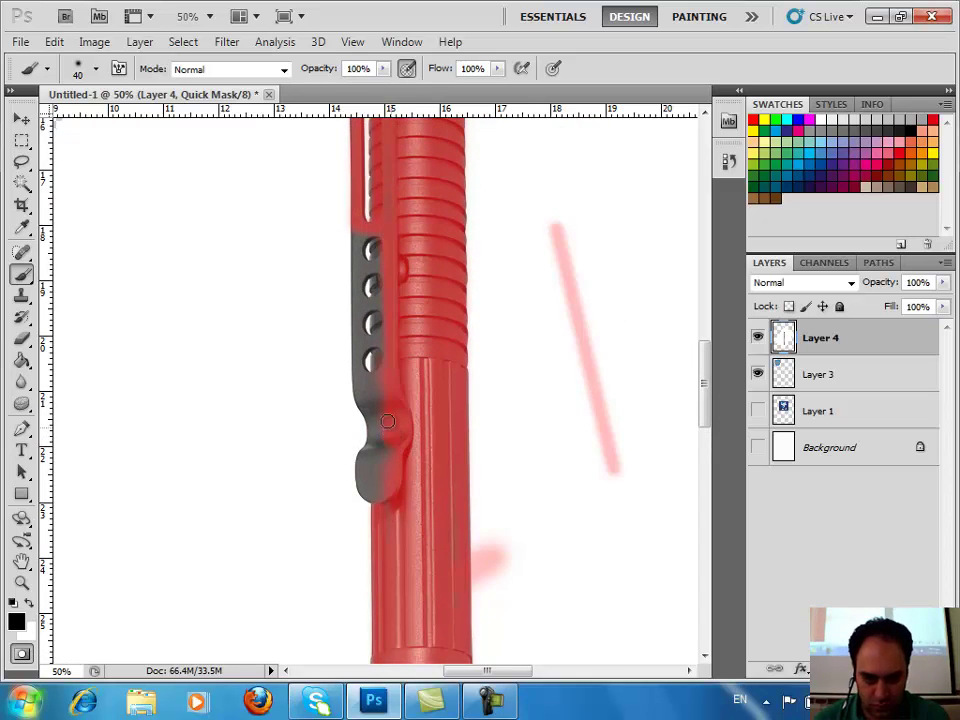
pyautogui.moveTo(367, 386); pyautogui.dragTo(380, 434)
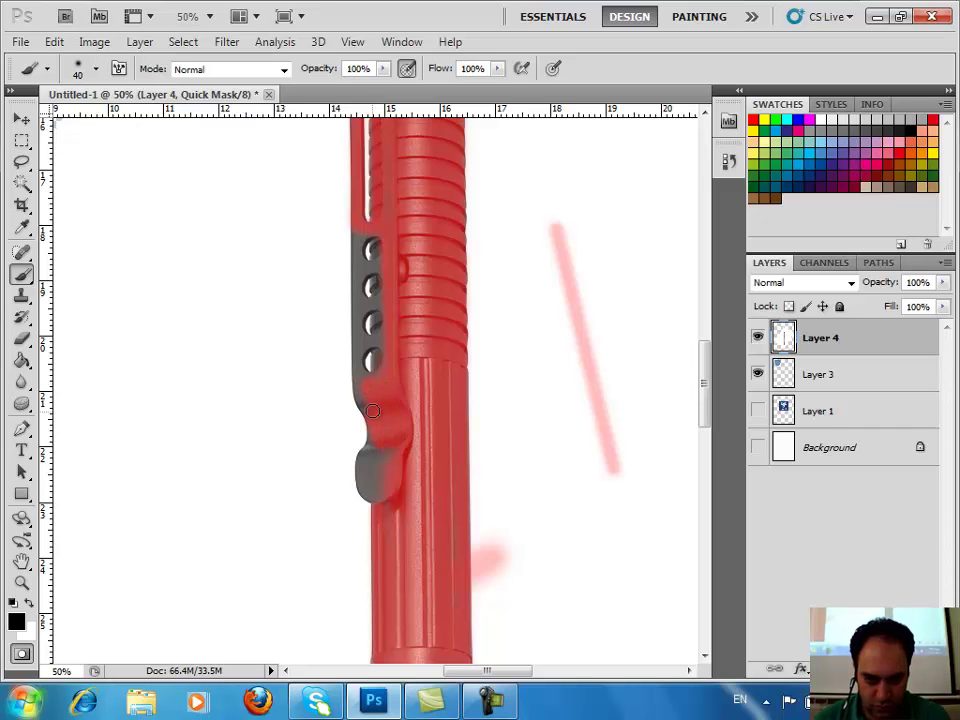
pyautogui.moveTo(371, 449); pyautogui.dragTo(361, 467)
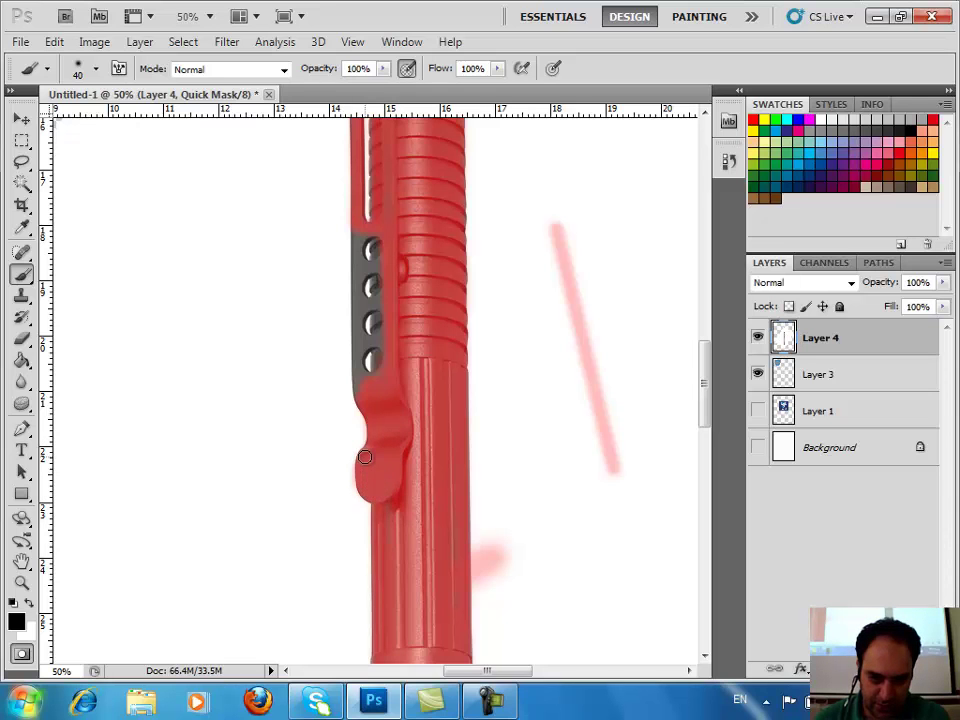
# Step: Switch to the Eraser and adjust its size with the bracket keys
pyautogui.scroll(2, 391, 376)
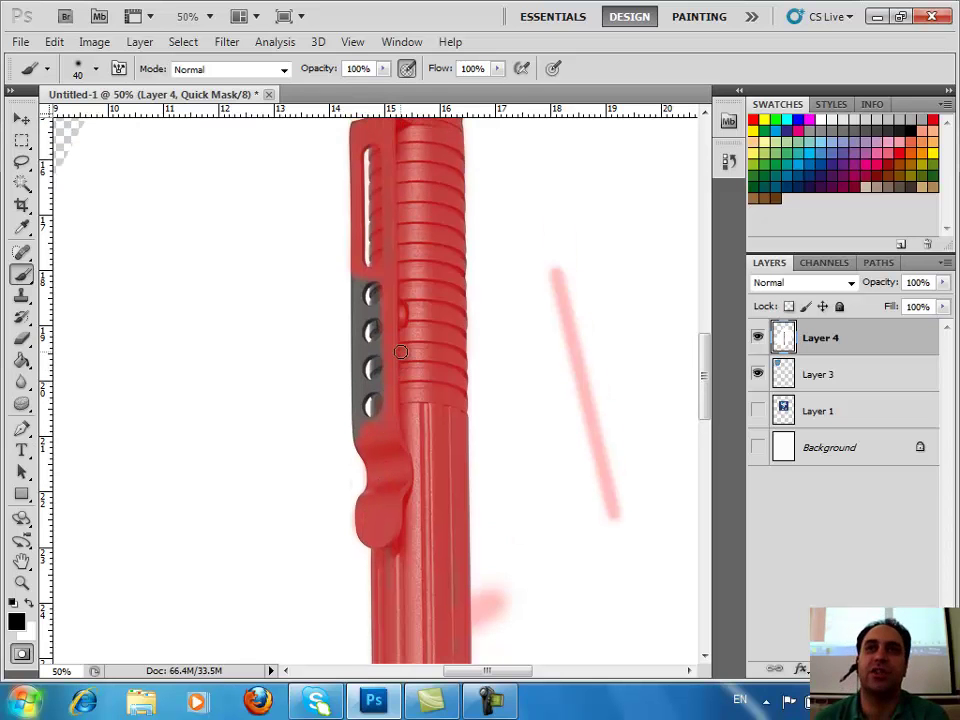
pyautogui.scroll(1, 403, 333)
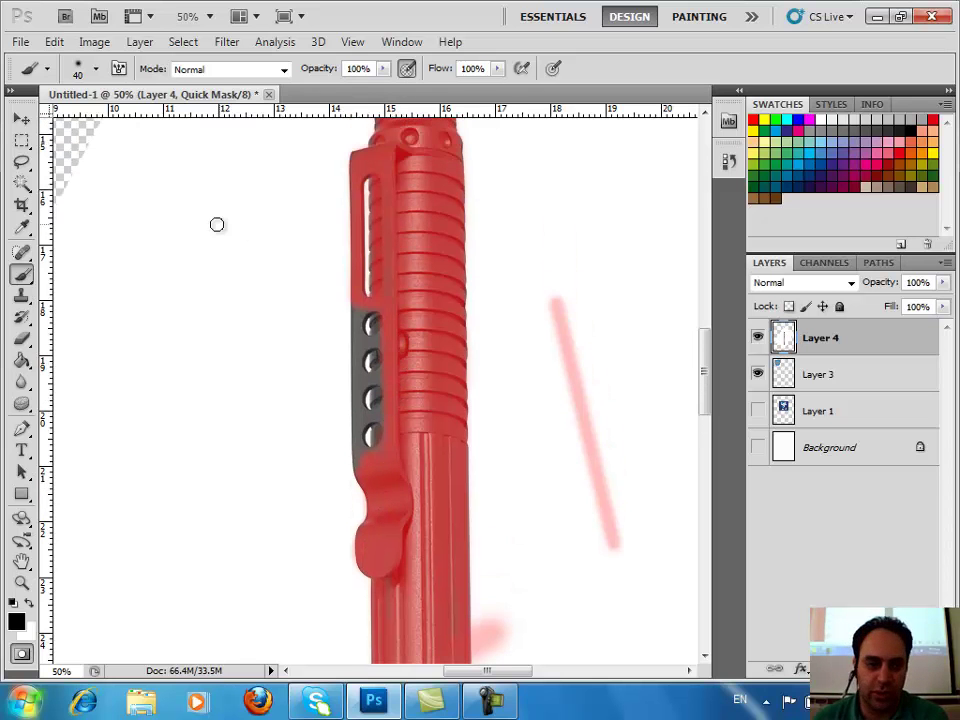
pyautogui.click(22, 338)
pyautogui.press('[')
pyautogui.press('[')
pyautogui.press('[')
pyautogui.press('[')
pyautogui.press(']')
pyautogui.press(']')
pyautogui.press(']')
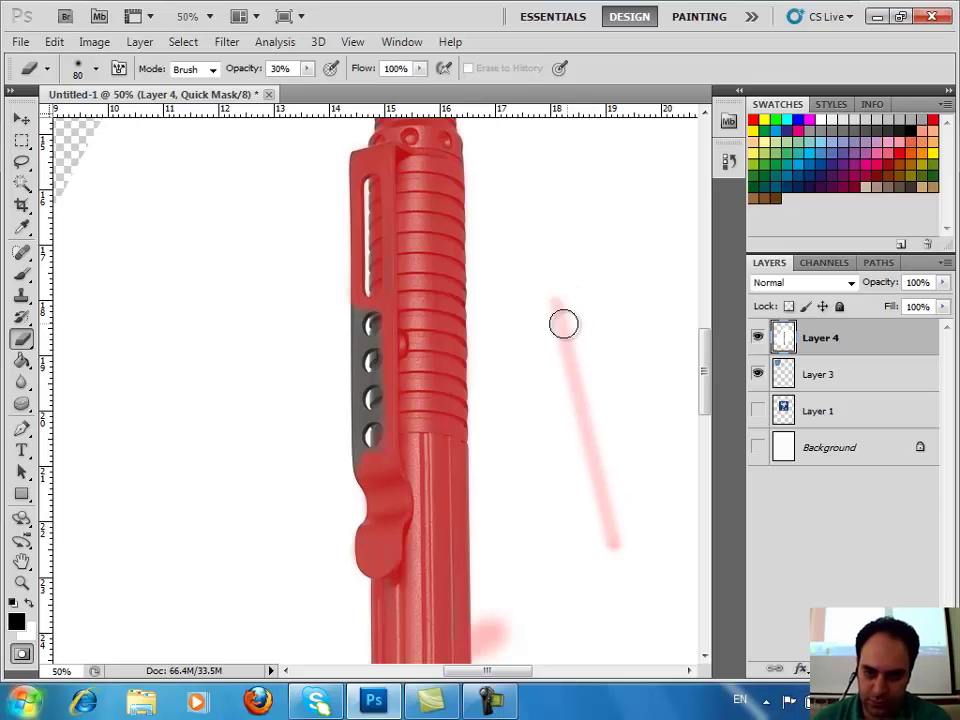
# Step: Set the Eraser to 100% opacity and erase the stray pink streak and smudge beside the pen
pyautogui.moveTo(308, 75); pyautogui.dragTo(350, 90)
pyautogui.moveTo(545, 290)
pyautogui.mouseDown()
pyautogui.moveTo(586, 392)
pyautogui.moveTo(615, 516)
pyautogui.mouseUp()
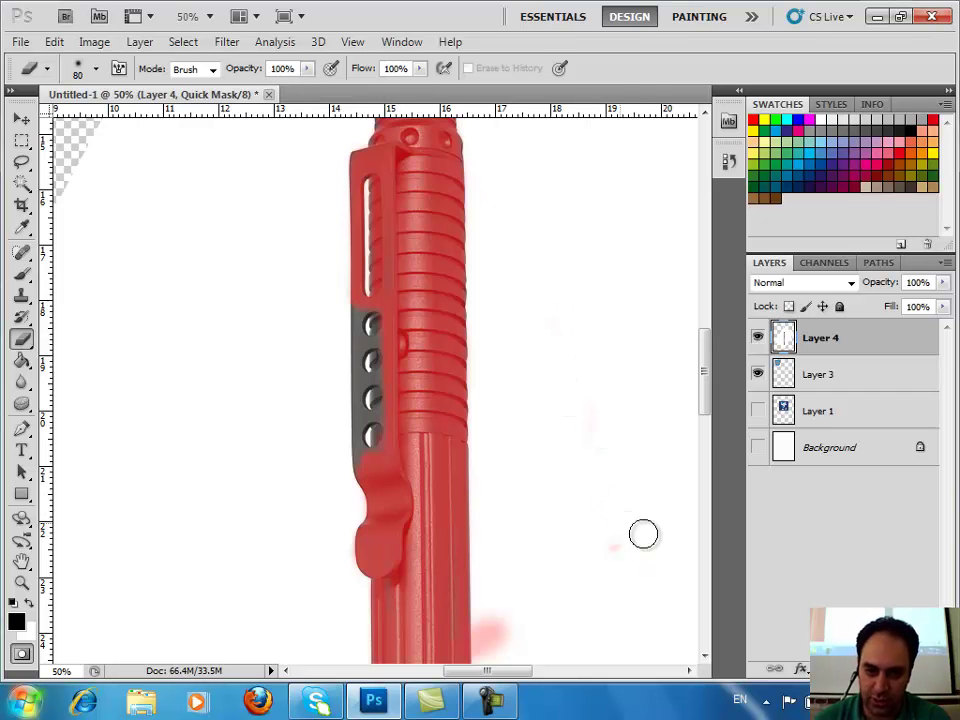
pyautogui.scroll(-2, 643, 534)
pyautogui.scroll(-3, 606, 418)
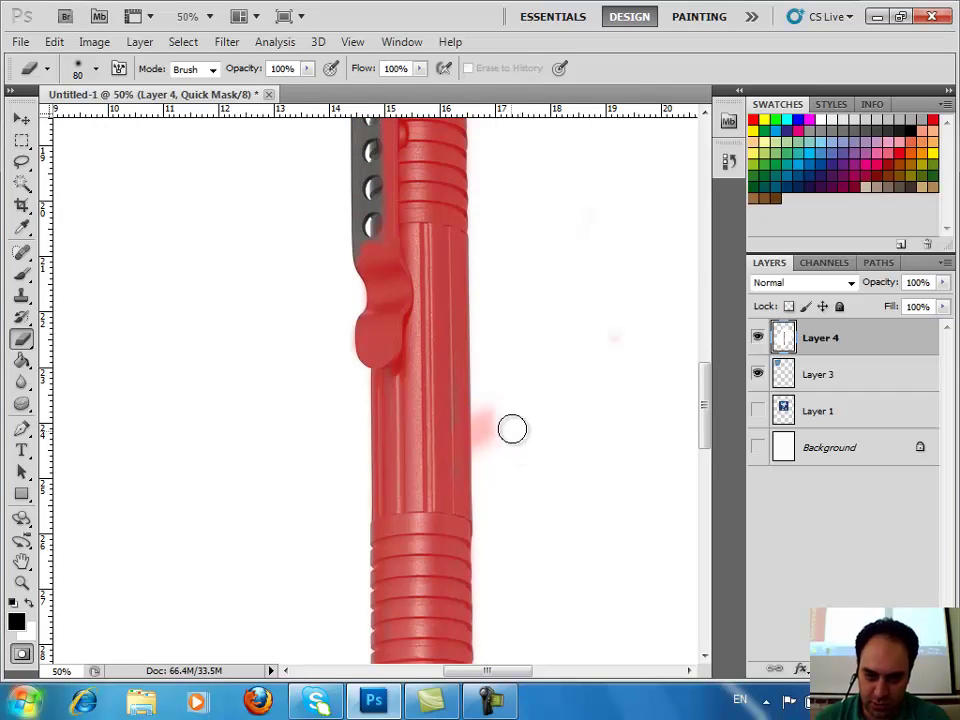
pyautogui.moveTo(508, 431); pyautogui.dragTo(489, 409)
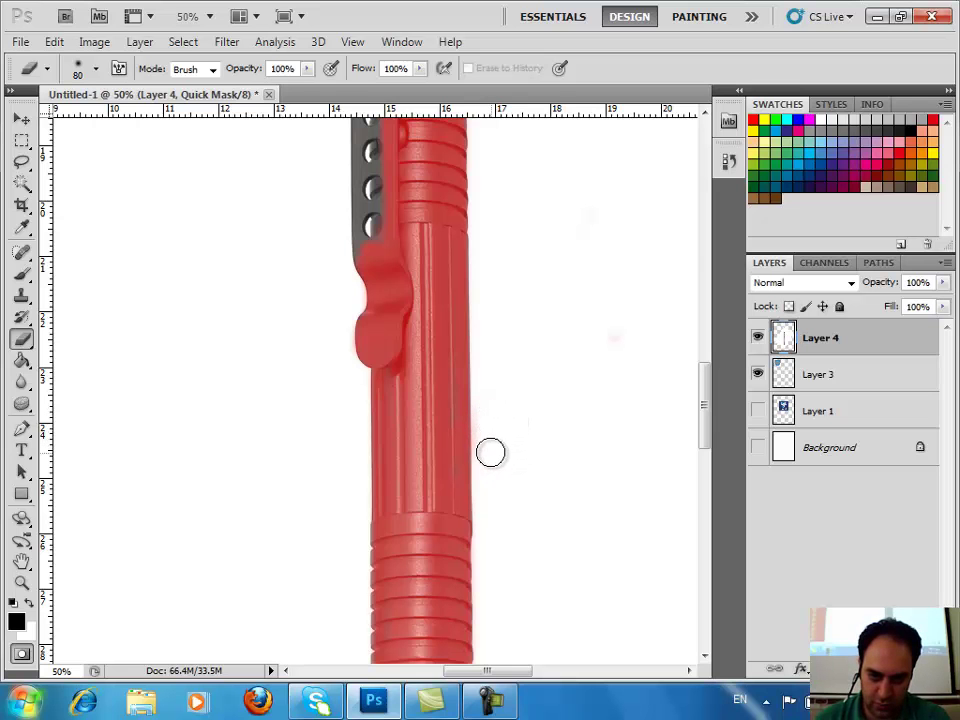
# Step: Scroll along the pen's length to check for remaining stray mask marks
pyautogui.scroll(1, 550, 339)
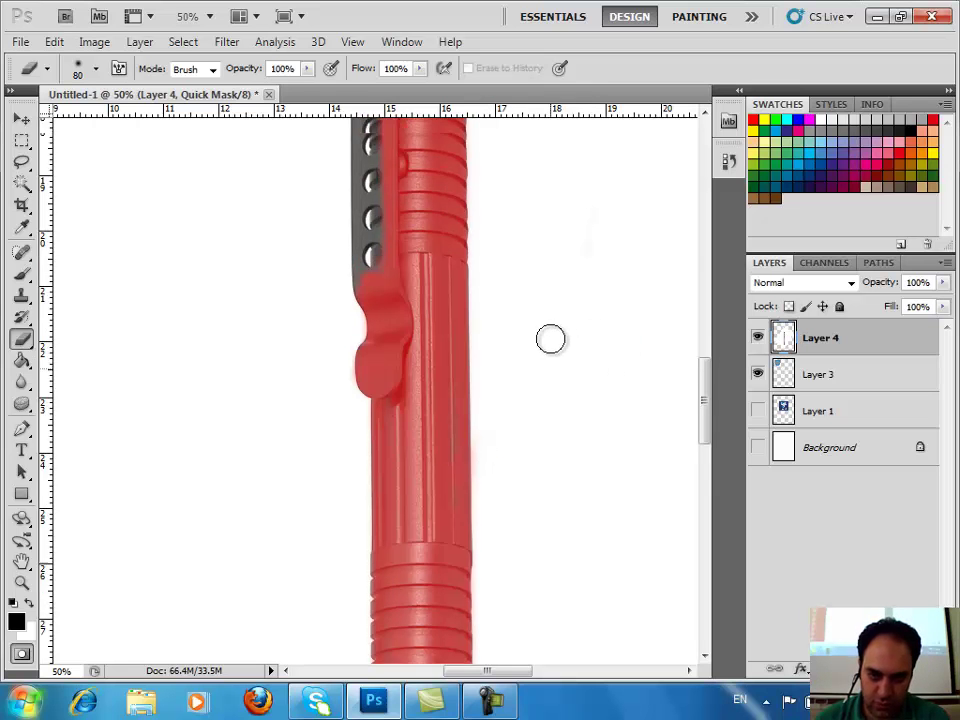
pyautogui.scroll(4, 550, 339)
pyautogui.scroll(2, 551, 336)
pyautogui.scroll(-3, 549, 334)
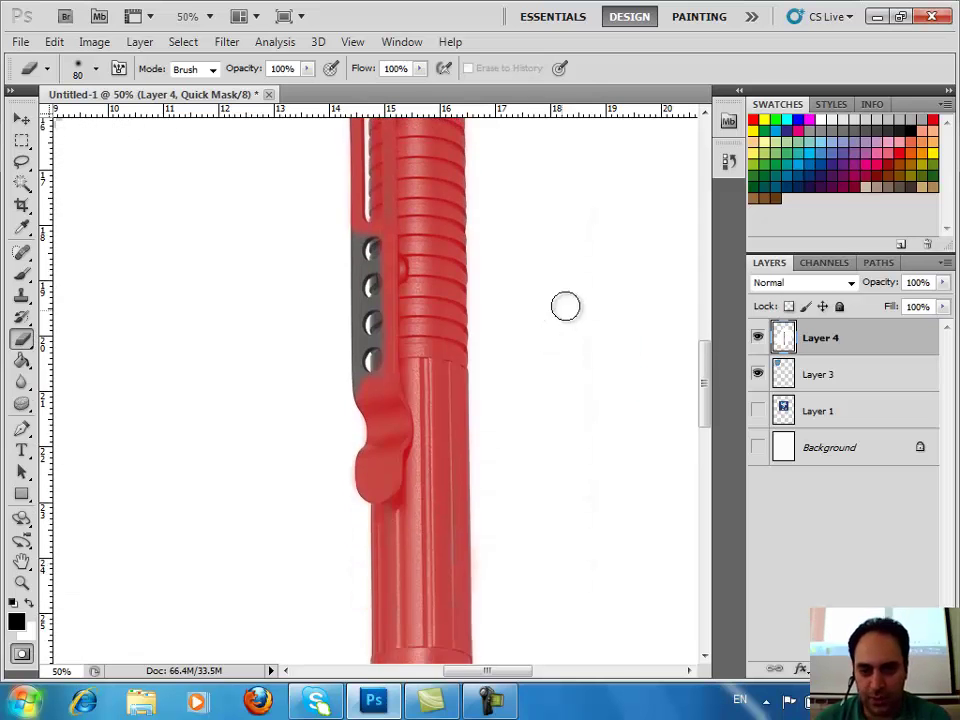
pyautogui.scroll(-4, 565, 306)
pyautogui.scroll(-3, 628, 315)
pyautogui.scroll(-2, 636, 326)
pyautogui.scroll(-2, 630, 321)
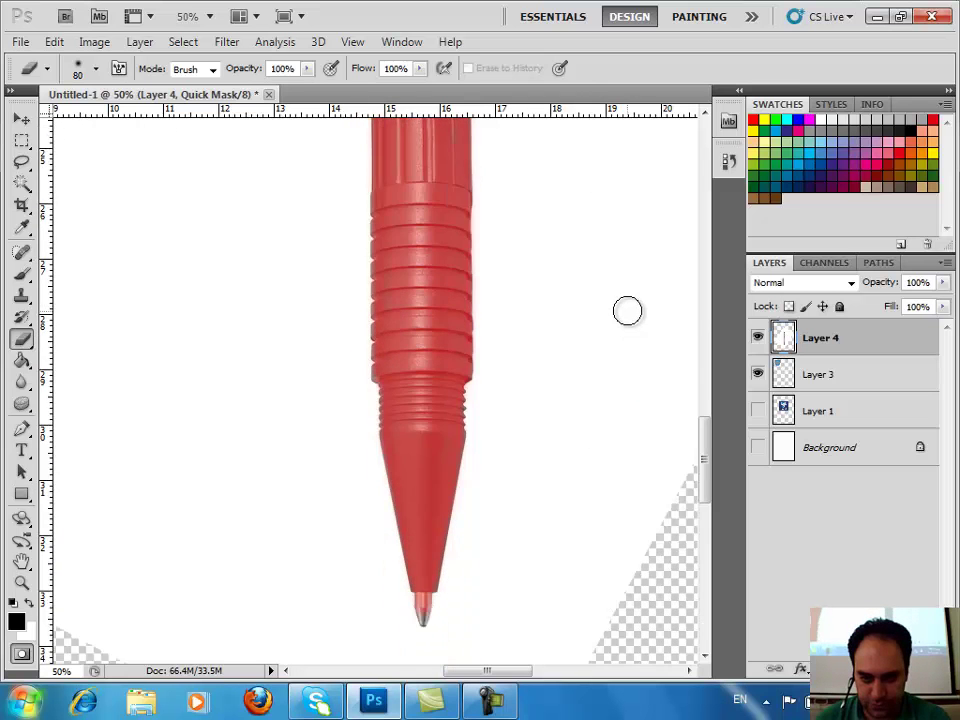
pyautogui.scroll(4, 627, 311)
pyautogui.scroll(4, 626, 313)
pyautogui.scroll(2, 624, 315)
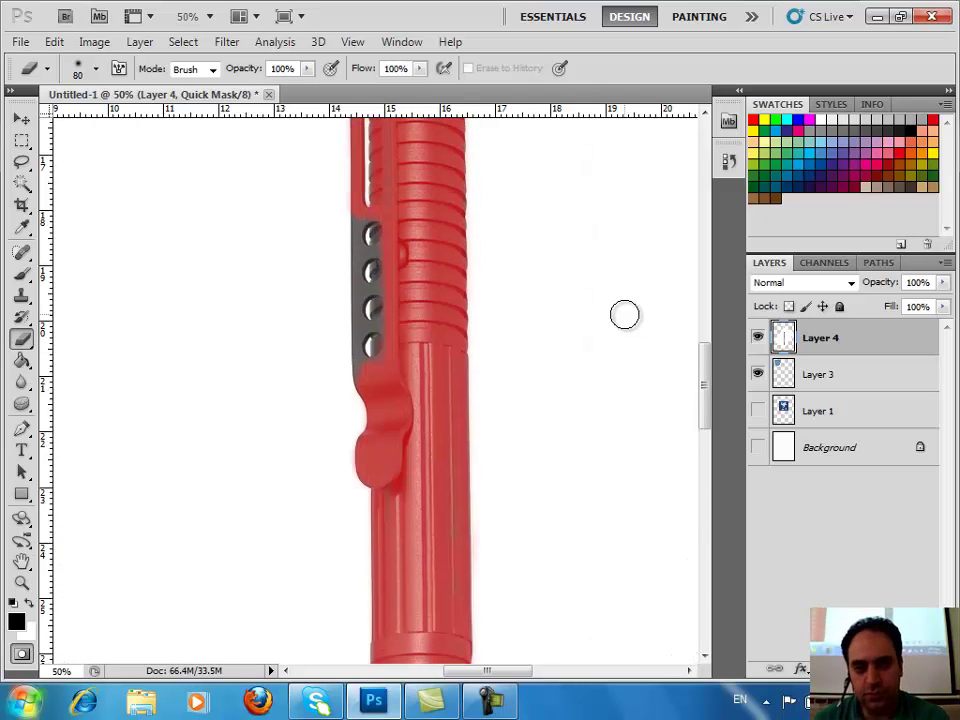
pyautogui.scroll(2, 624, 315)
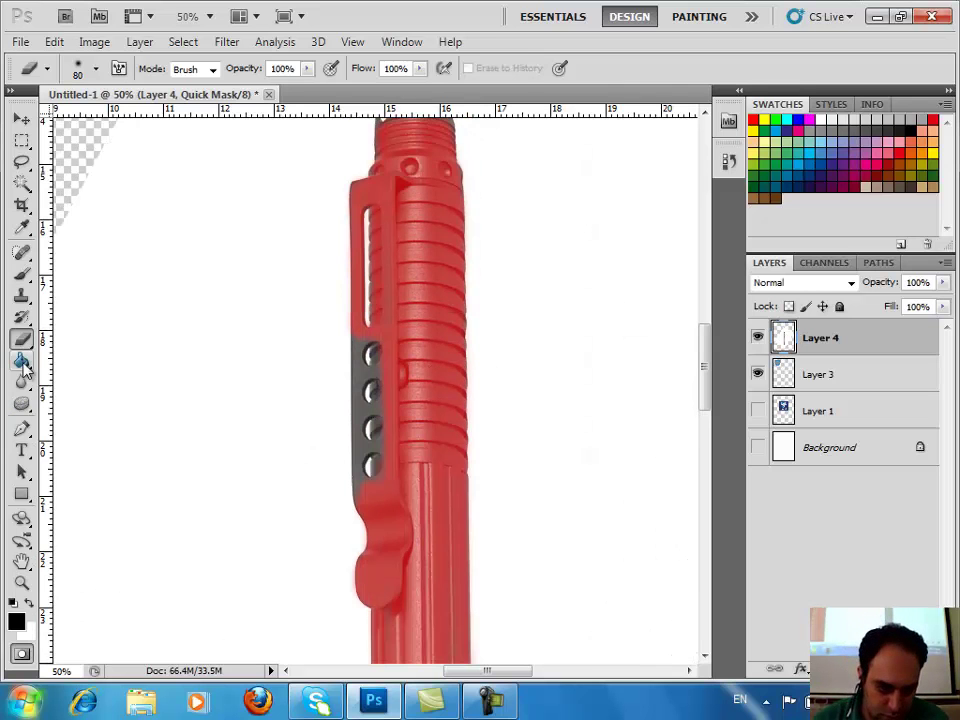
# Step: Zoom in on the clip and paint red mask over its grey left strip and fourth hole
pyautogui.press('b')
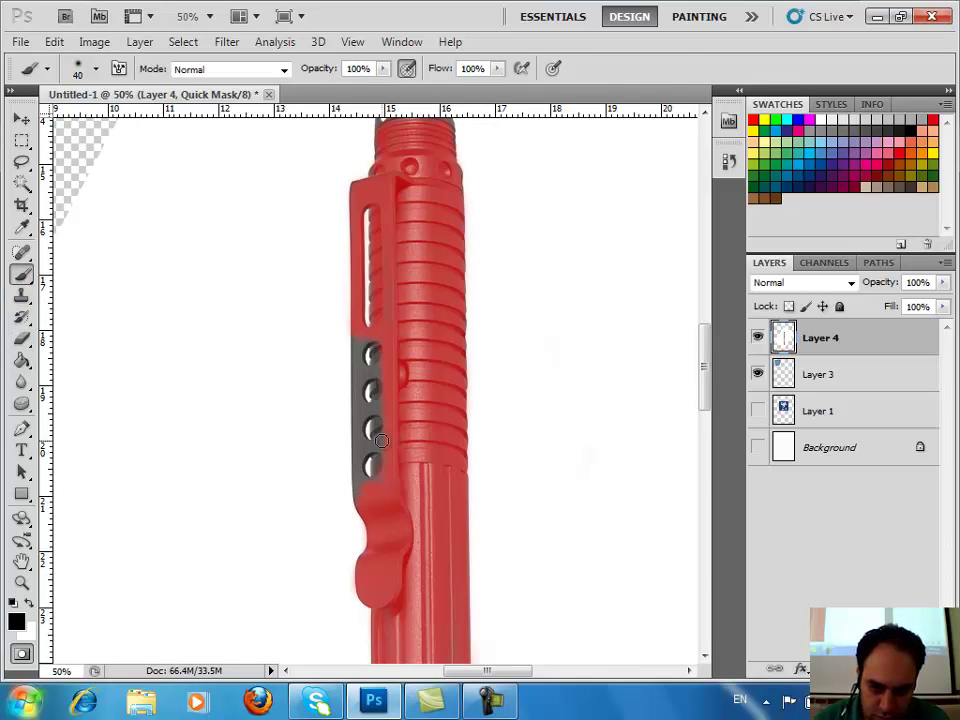
pyautogui.click(21, 583)
pyautogui.moveTo(327, 322); pyautogui.dragTo(428, 515)
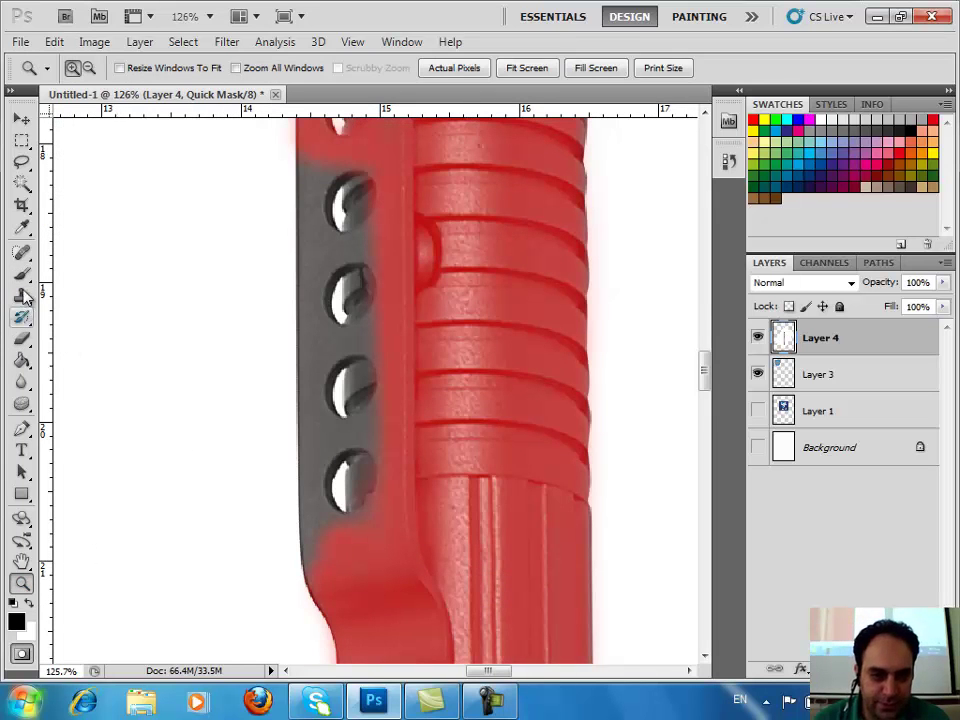
pyautogui.click(21, 274)
pyautogui.moveTo(318, 170)
pyautogui.mouseDown()
pyautogui.moveTo(312, 244)
pyautogui.moveTo(361, 239)
pyautogui.moveTo(354, 182)
pyautogui.moveTo(375, 246)
pyautogui.moveTo(374, 272)
pyautogui.moveTo(354, 274)
pyautogui.moveTo(360, 294)
pyautogui.moveTo(364, 268)
pyautogui.moveTo(362, 330)
pyautogui.moveTo(326, 336)
pyautogui.moveTo(315, 260)
pyautogui.moveTo(312, 400)
pyautogui.moveTo(380, 407)
pyautogui.moveTo(369, 392)
pyautogui.moveTo(369, 332)
pyautogui.mouseUp()
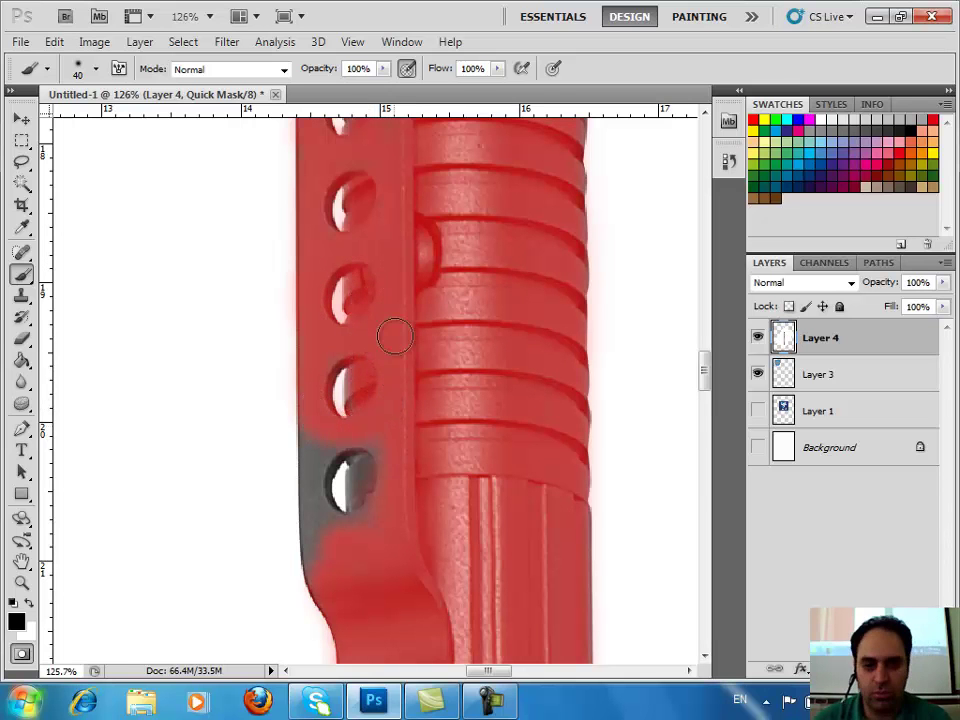
pyautogui.scroll(-2, 395, 336)
pyautogui.moveTo(368, 410)
pyautogui.mouseDown()
pyautogui.moveTo(359, 385)
pyautogui.moveTo(363, 441)
pyautogui.moveTo(340, 455)
pyautogui.moveTo(321, 450)
pyautogui.moveTo(321, 493)
pyautogui.moveTo(317, 364)
pyautogui.moveTo(336, 369)
pyautogui.moveTo(345, 358)
pyautogui.mouseUp()
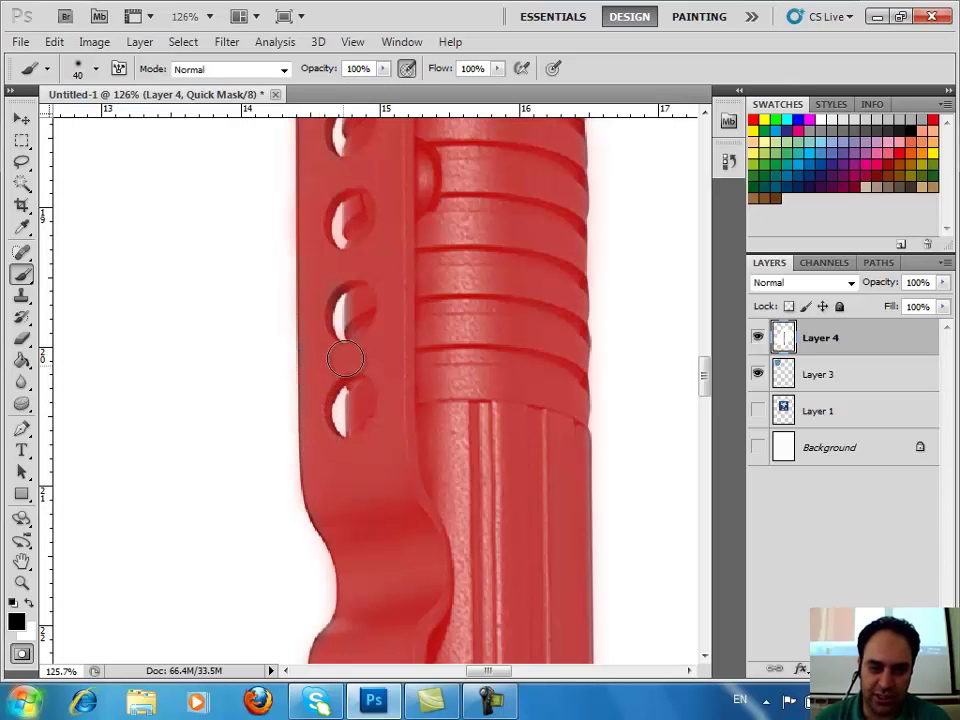
# Step: Shrink the brush to 25, mask the pen's notched top cap, and undo a stray dab
pyautogui.scroll(2, 450, 358)
pyautogui.scroll(3, 450, 358)
pyautogui.scroll(3, 450, 358)
pyautogui.scroll(3, 450, 358)
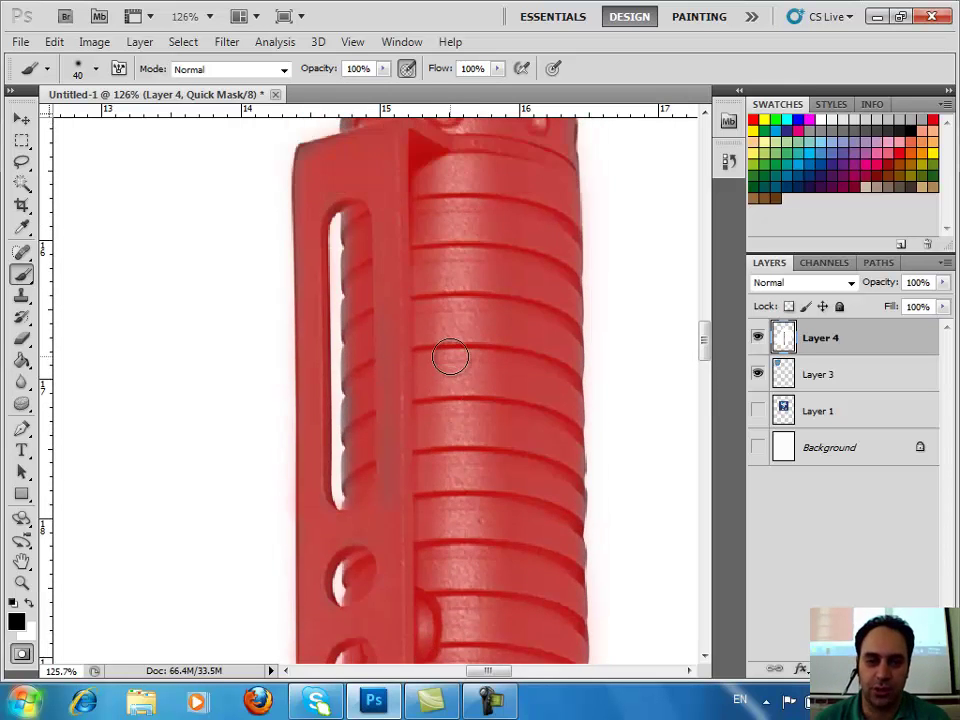
pyautogui.scroll(3, 450, 358)
pyautogui.scroll(1, 418, 379)
pyautogui.scroll(2, 390, 433)
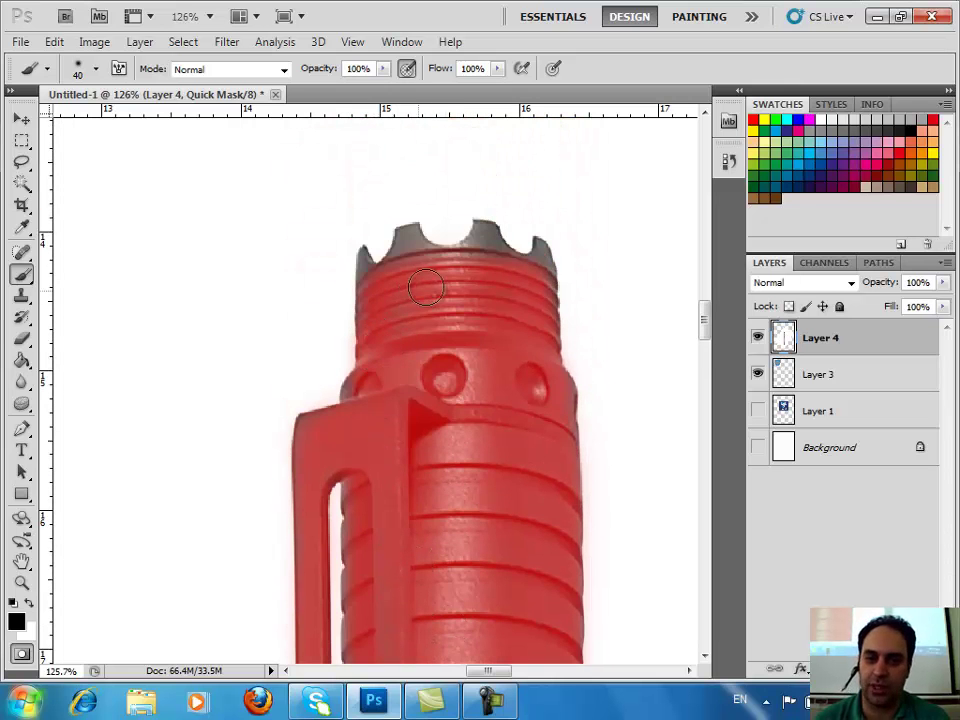
pyautogui.press('[')
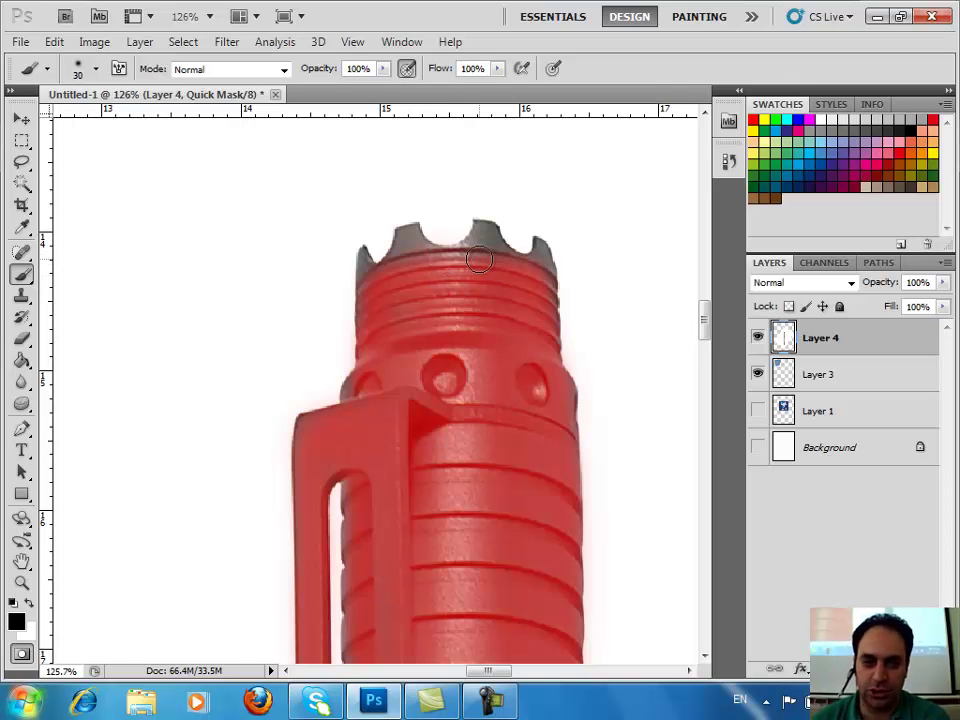
pyautogui.press('[')
pyautogui.hotkey('ctrl', 'z')
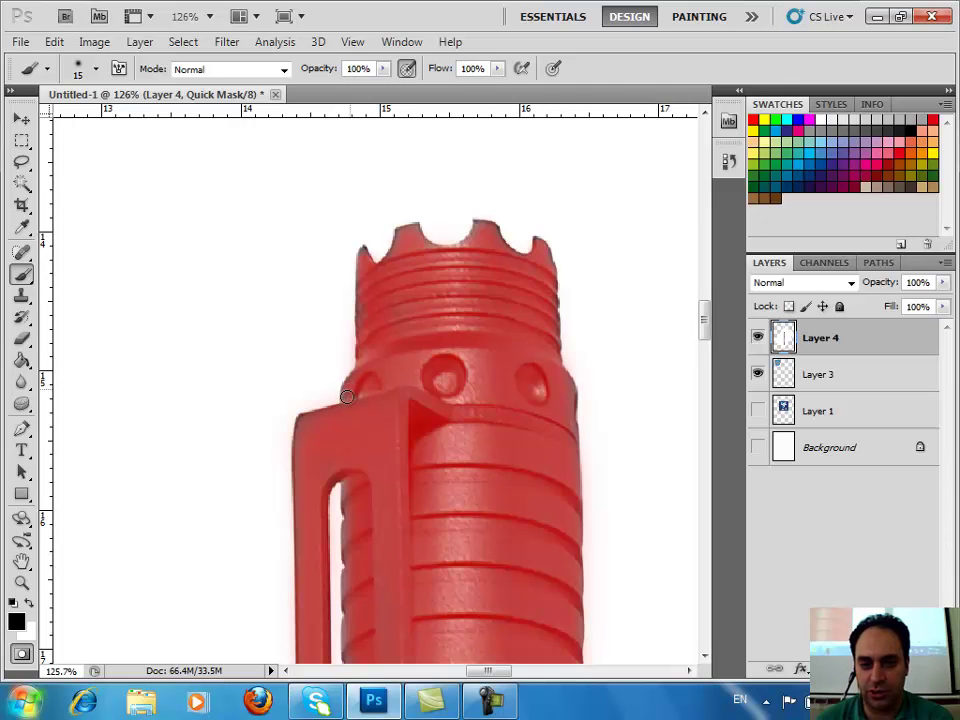
# Step: Scroll back down and fit the whole document in the window with Ctrl+0
pyautogui.scroll(-2, 528, 316)
pyautogui.scroll(-3, 531, 409)
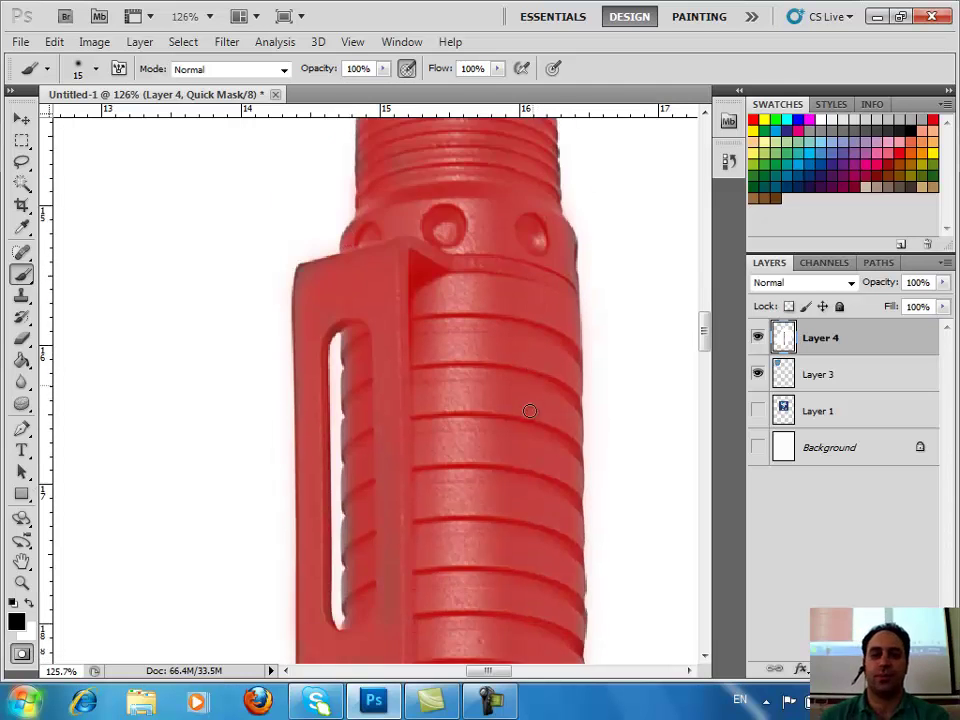
pyautogui.scroll(-4, 531, 409)
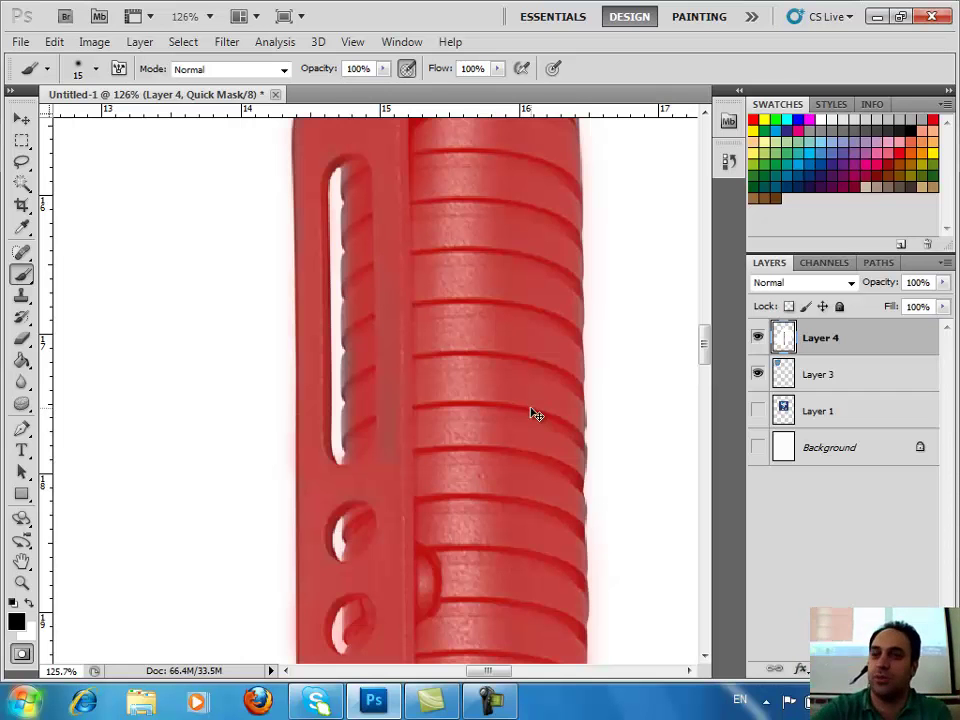
pyautogui.hotkey('ctrl', '0')
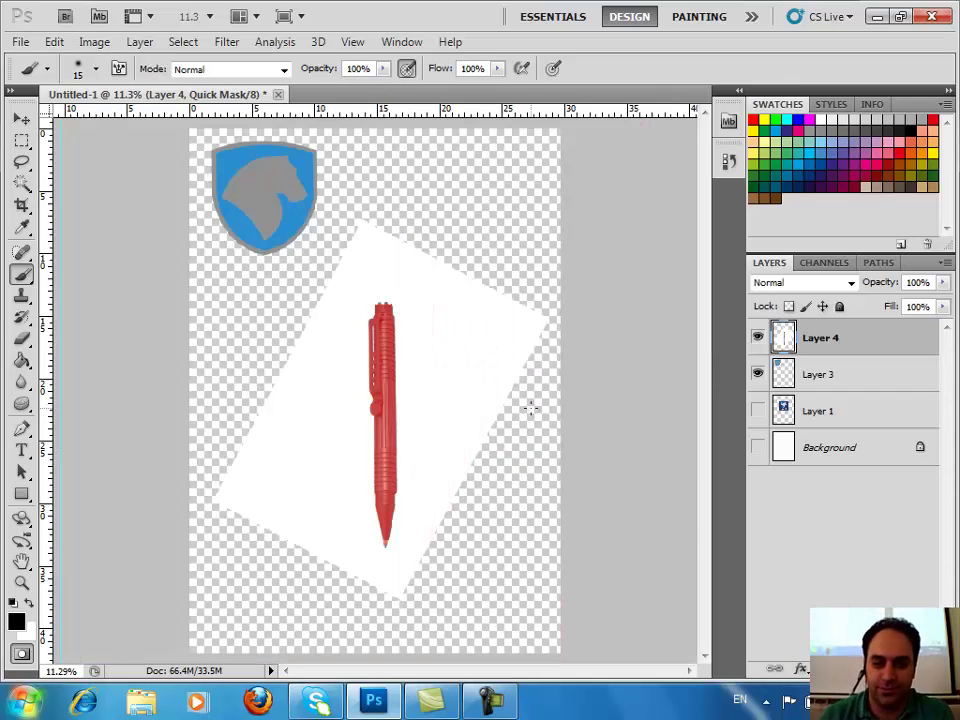
pyautogui.click(21, 583)
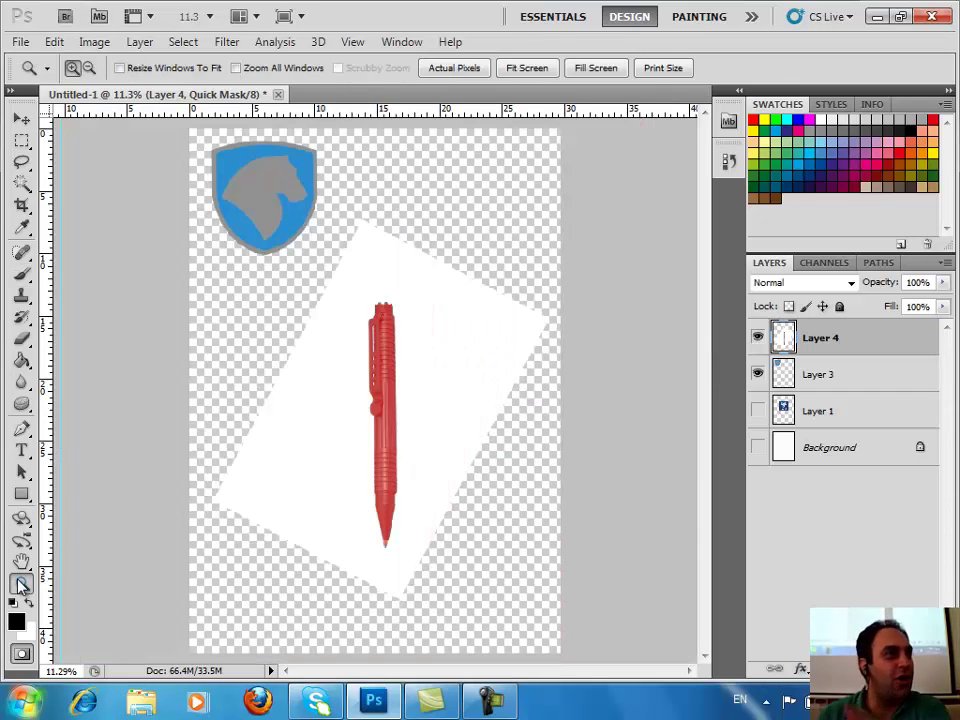
pyautogui.moveTo(351, 292); pyautogui.dragTo(425, 551)
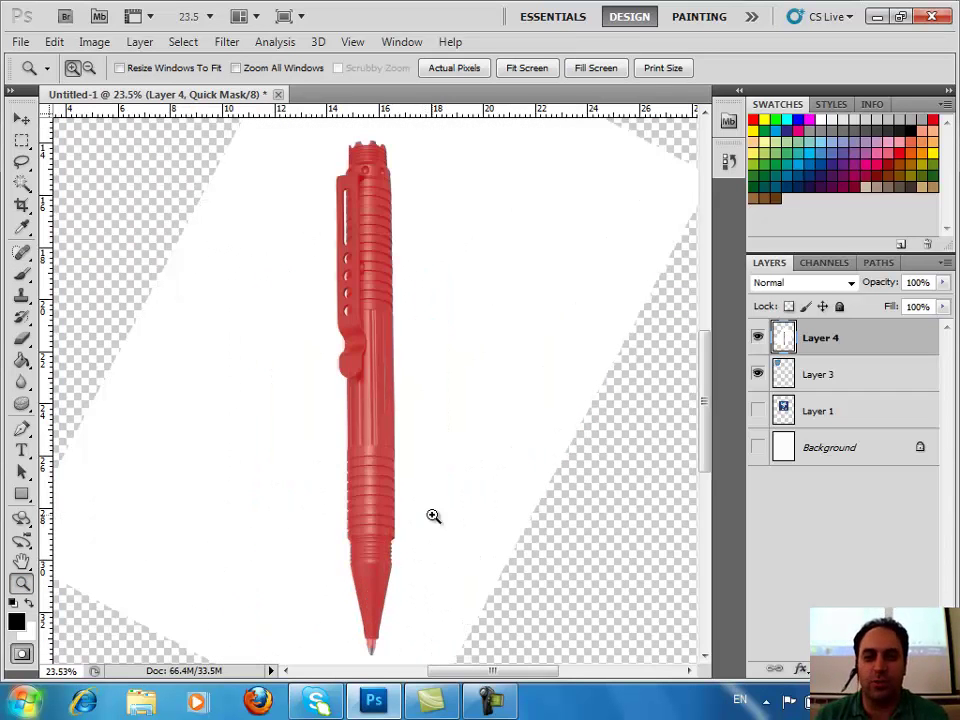
pyautogui.click(21, 655)
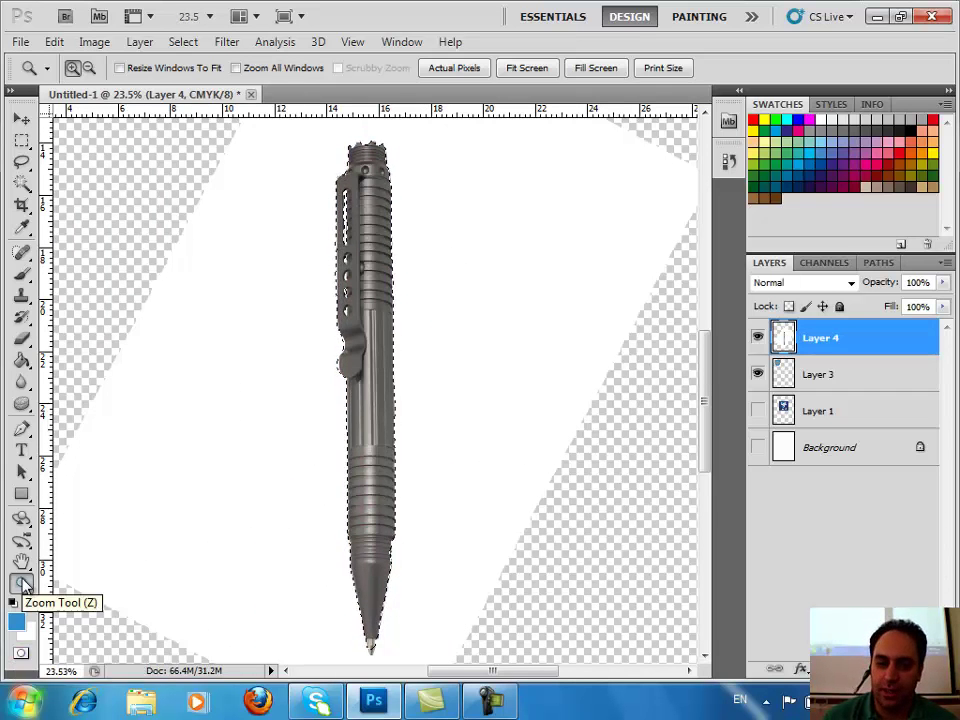
pyautogui.click(21, 655)
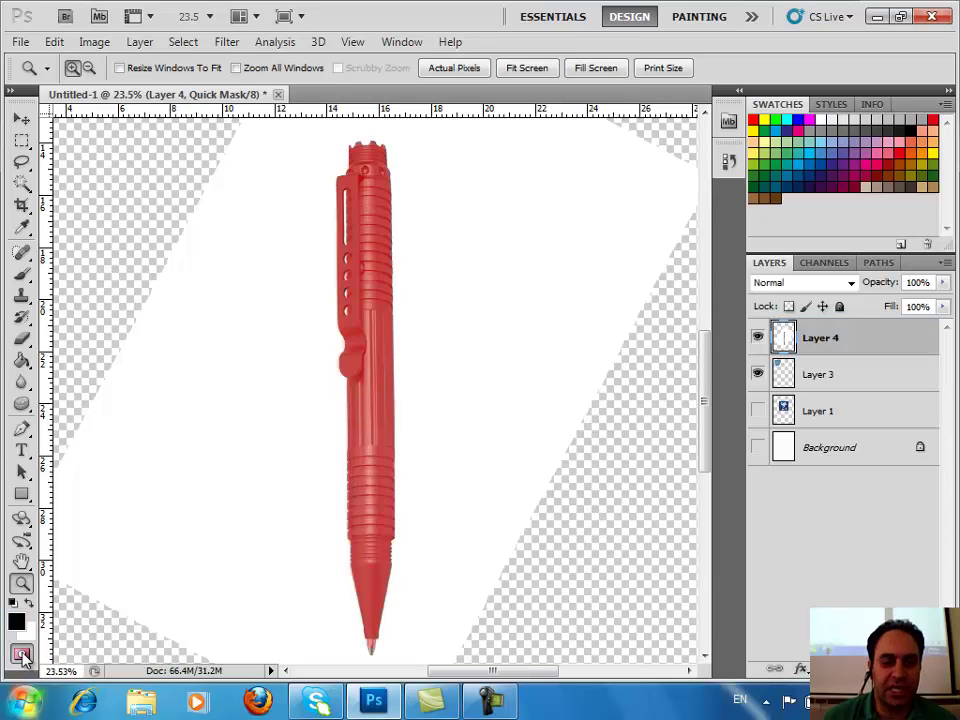
pyautogui.click(21, 655)
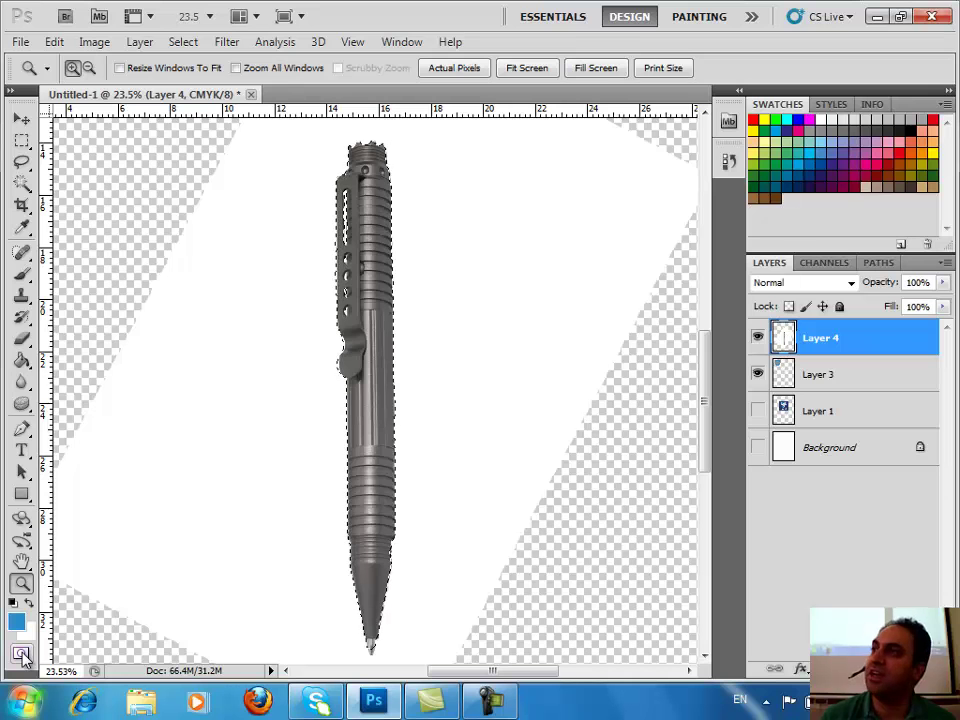
pyautogui.click(22, 655)
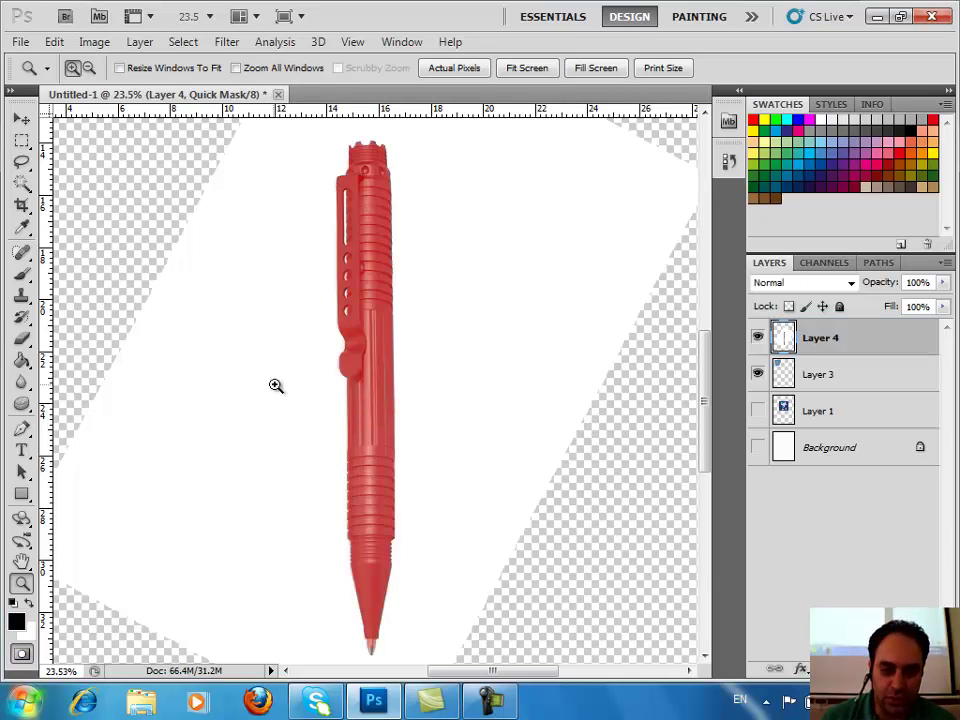
# Step: Erase the pink mask halo along the pen's left edge with a size-10 eraser
pyautogui.moveTo(370, 383); pyautogui.dragTo(370, 384)
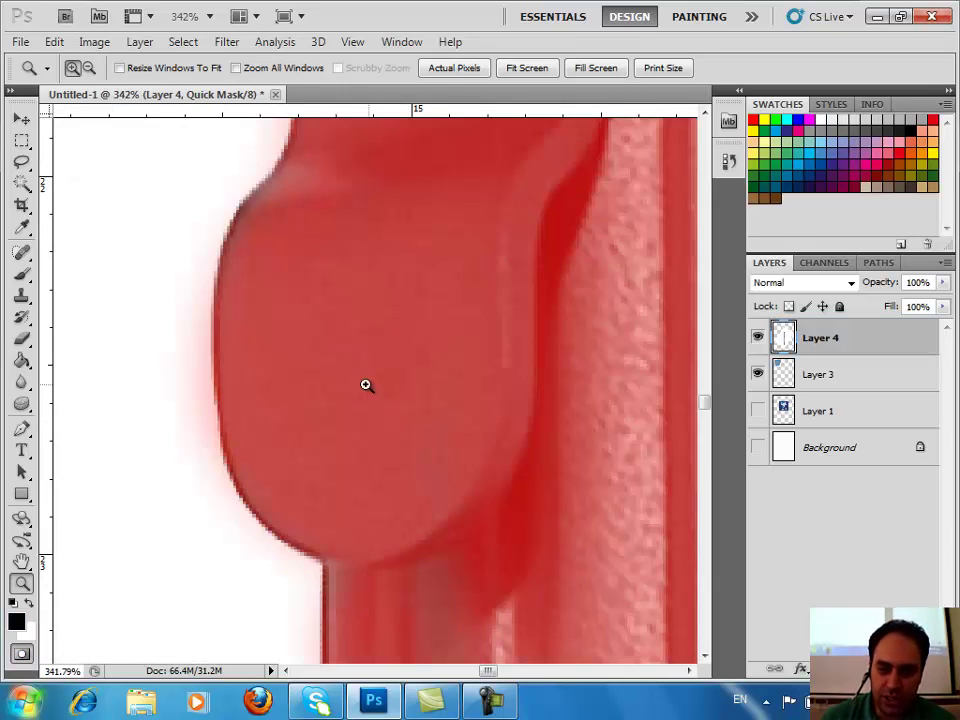
pyautogui.click(21, 653)
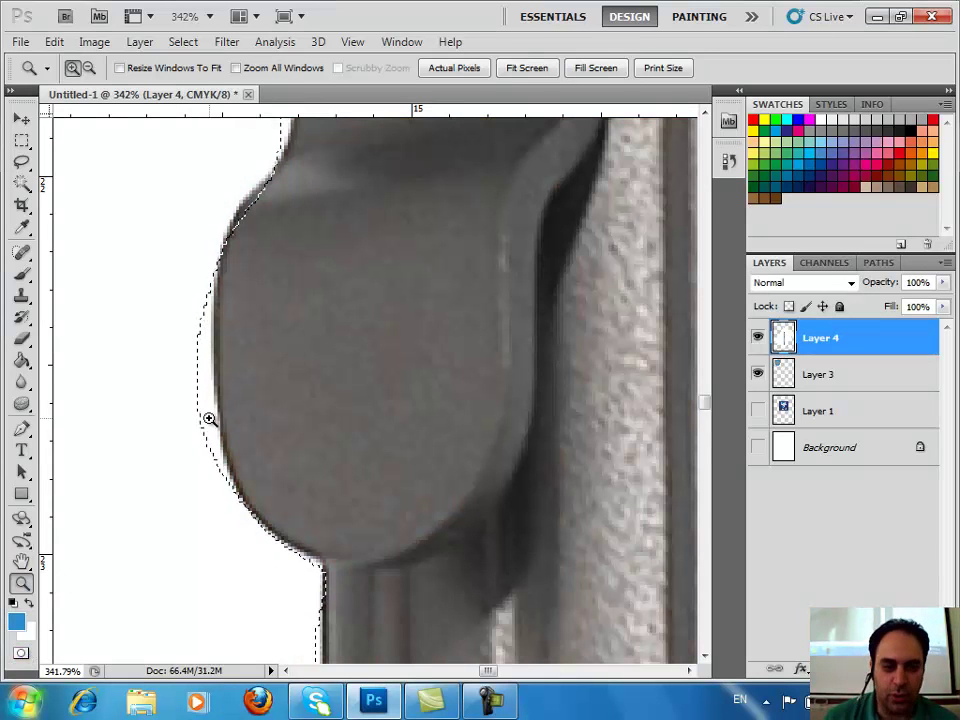
pyautogui.press('q')
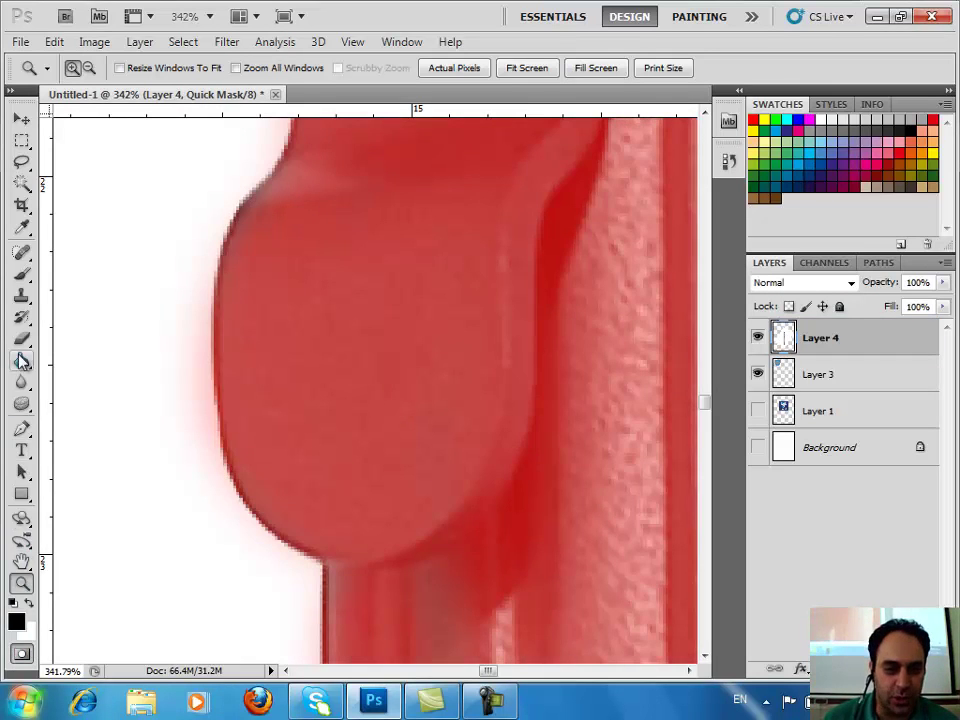
pyautogui.press('e')
pyautogui.press('[')
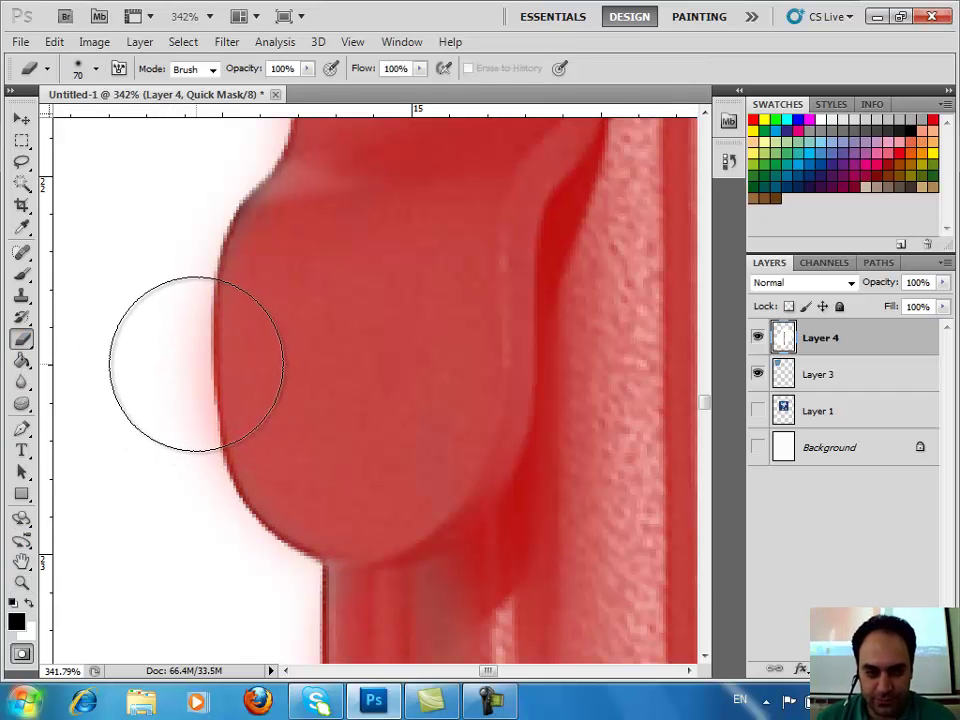
pyautogui.press('[')
pyautogui.press('[')
pyautogui.press('[')
pyautogui.press('[')
pyautogui.press(']')
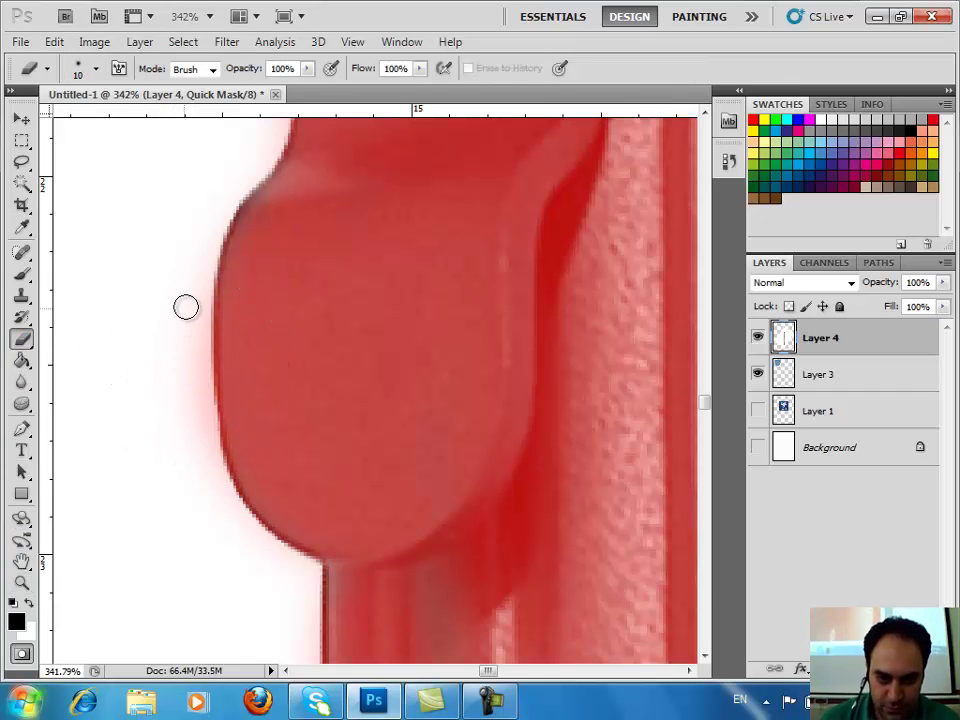
pyautogui.moveTo(196, 329); pyautogui.dragTo(195, 394)
pyautogui.moveTo(194, 339); pyautogui.dragTo(208, 468)
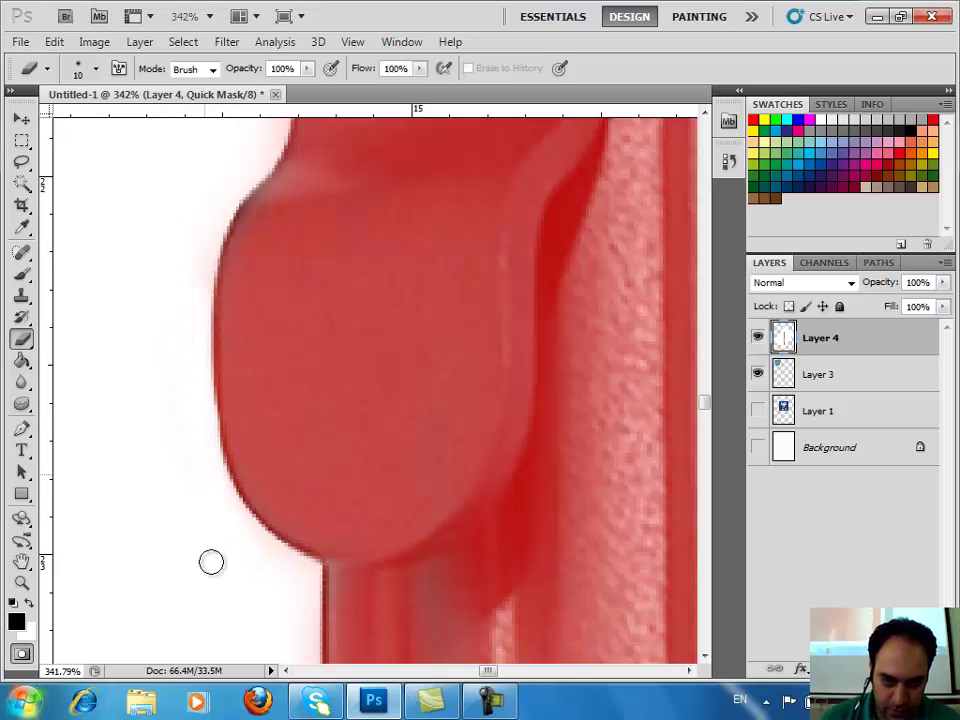
# Step: Preview the selection, then smooth the mask down the pen's left edge
pyautogui.click(21, 654)
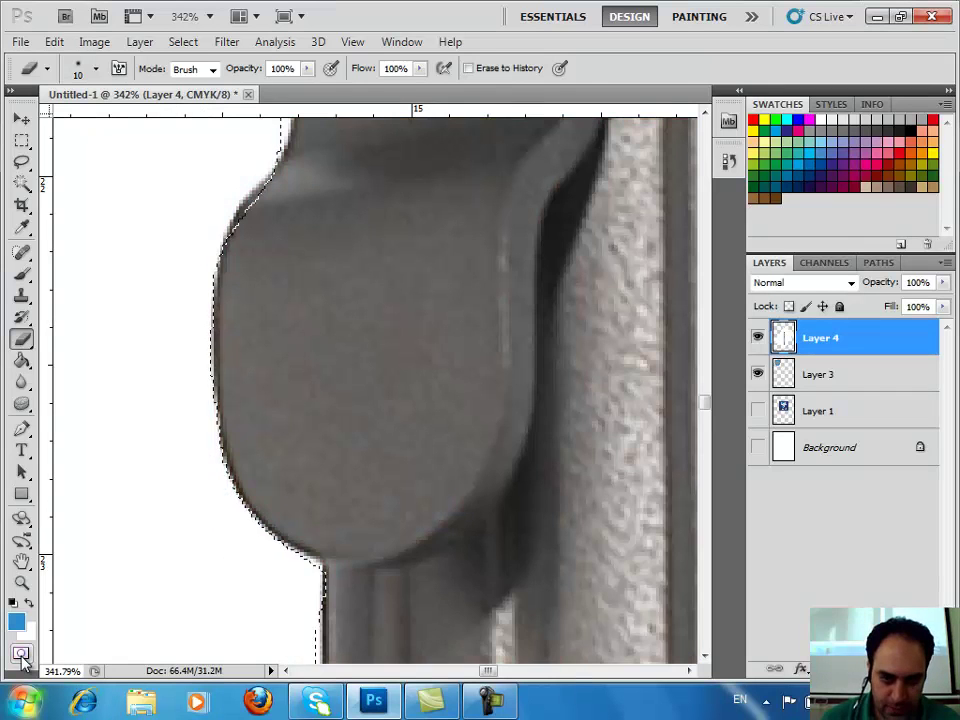
pyautogui.scroll(2, 141, 465)
pyautogui.scroll(4, 143, 471)
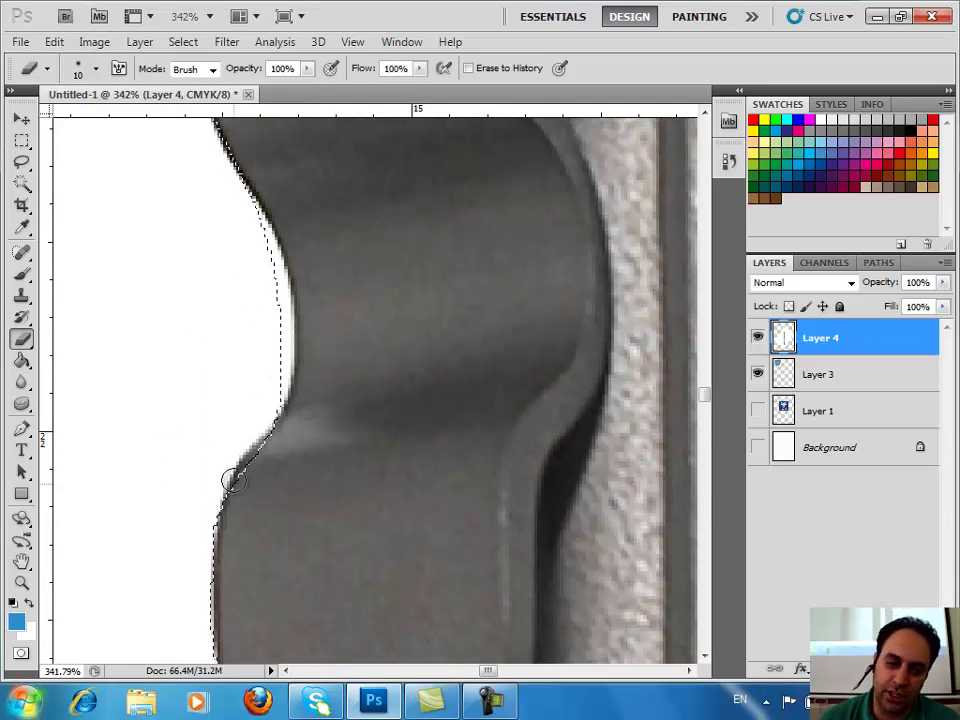
pyautogui.click(21, 658)
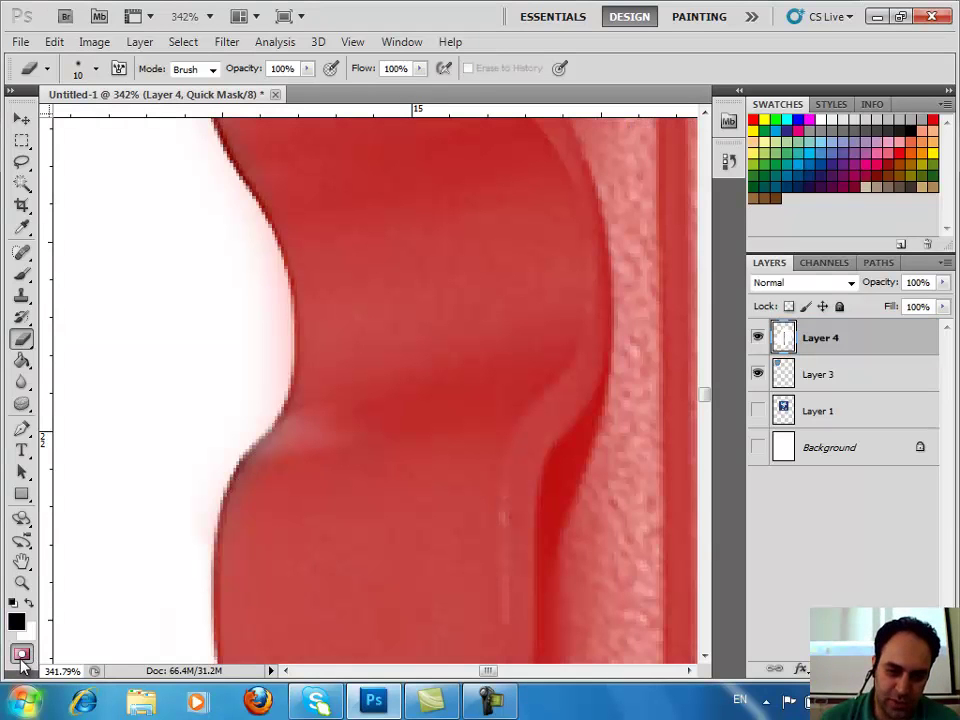
pyautogui.moveTo(266, 259); pyautogui.dragTo(278, 364)
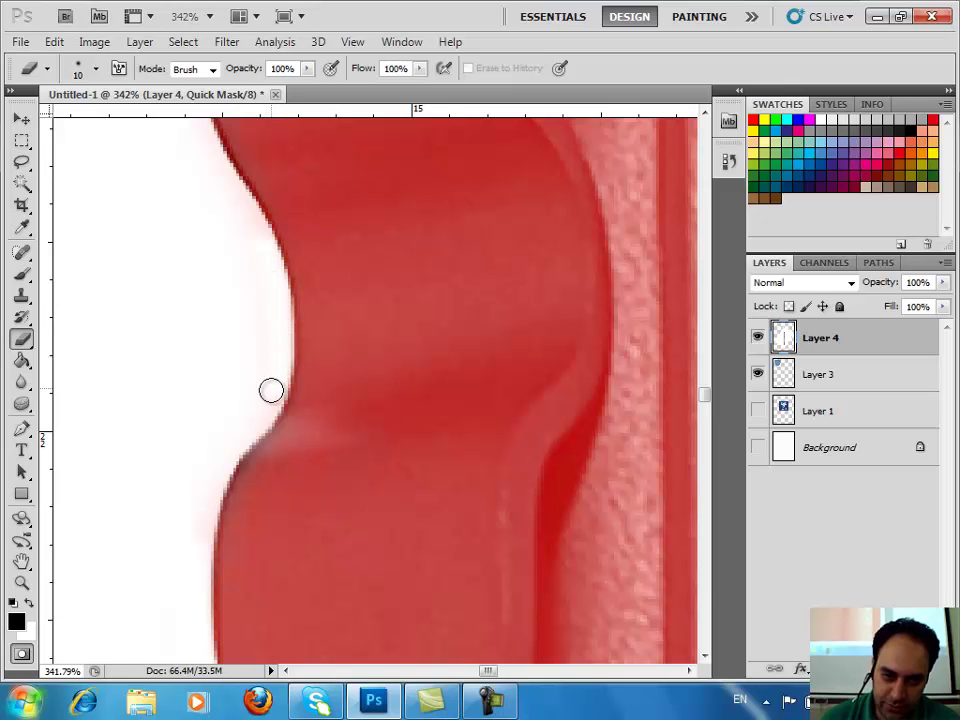
pyautogui.moveTo(243, 363)
pyautogui.mouseDown()
pyautogui.moveTo(223, 439)
pyautogui.moveTo(249, 475)
pyautogui.mouseUp()
# Step: Set the mask brush to size 9 and preview the selection up the pen
pyautogui.click(22, 274)
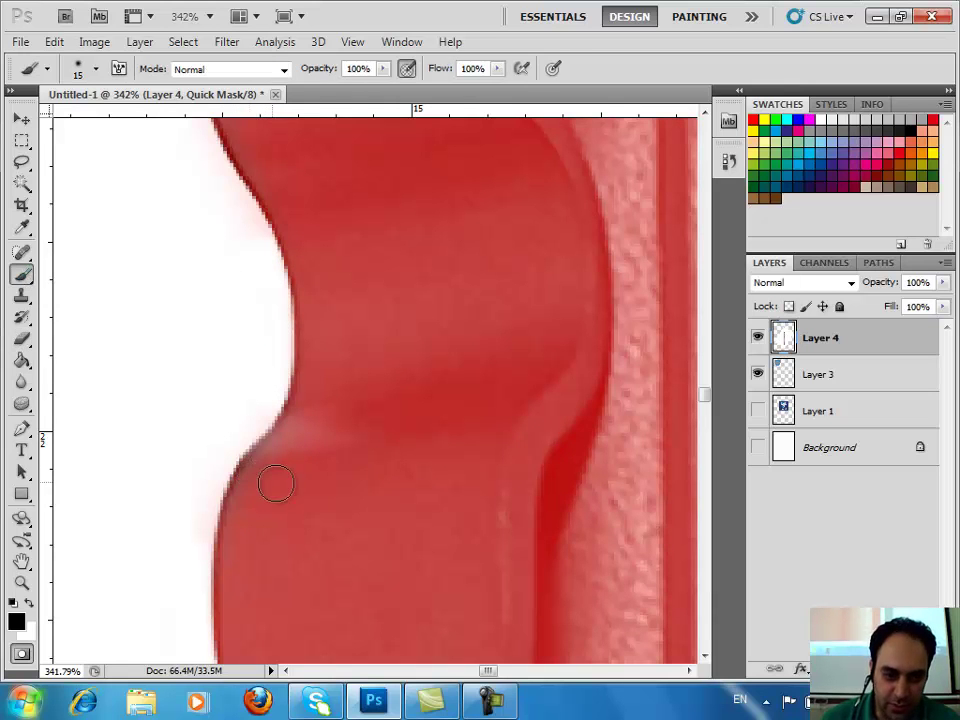
pyautogui.press('[')
pyautogui.press('[')
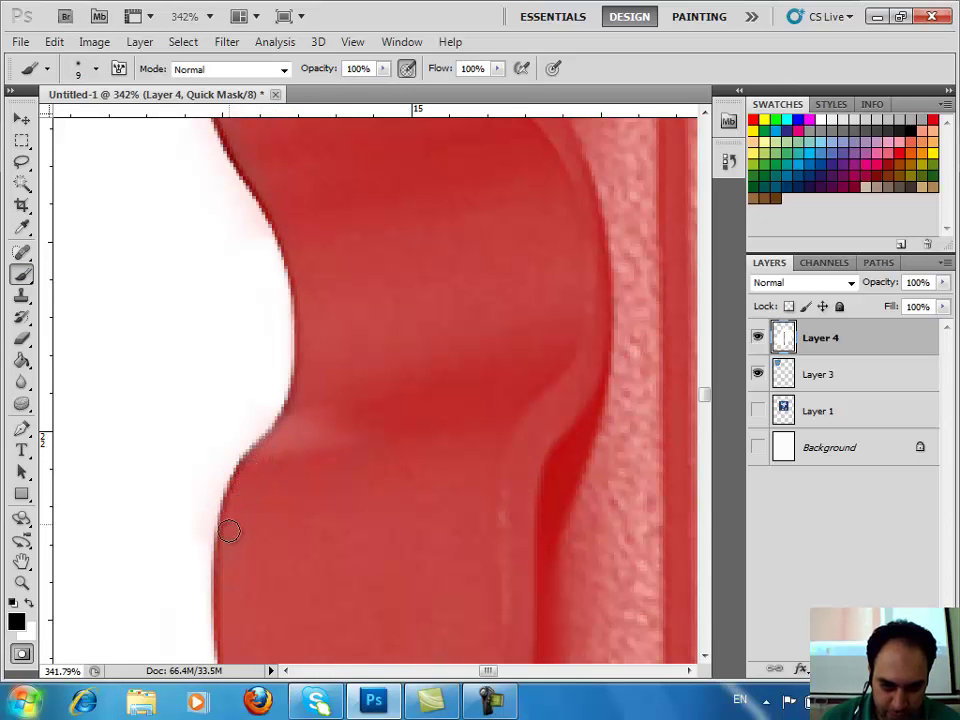
pyautogui.click(21, 654)
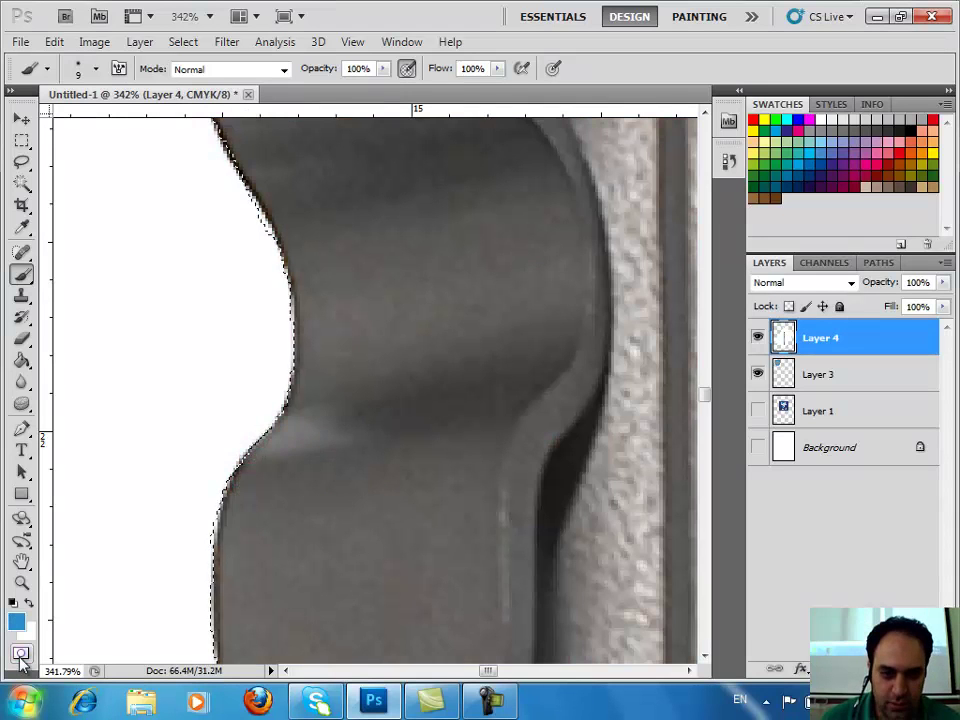
pyautogui.scroll(3, 349, 405)
pyautogui.scroll(3, 355, 404)
pyautogui.scroll(3, 360, 403)
pyautogui.scroll(2, 382, 376)
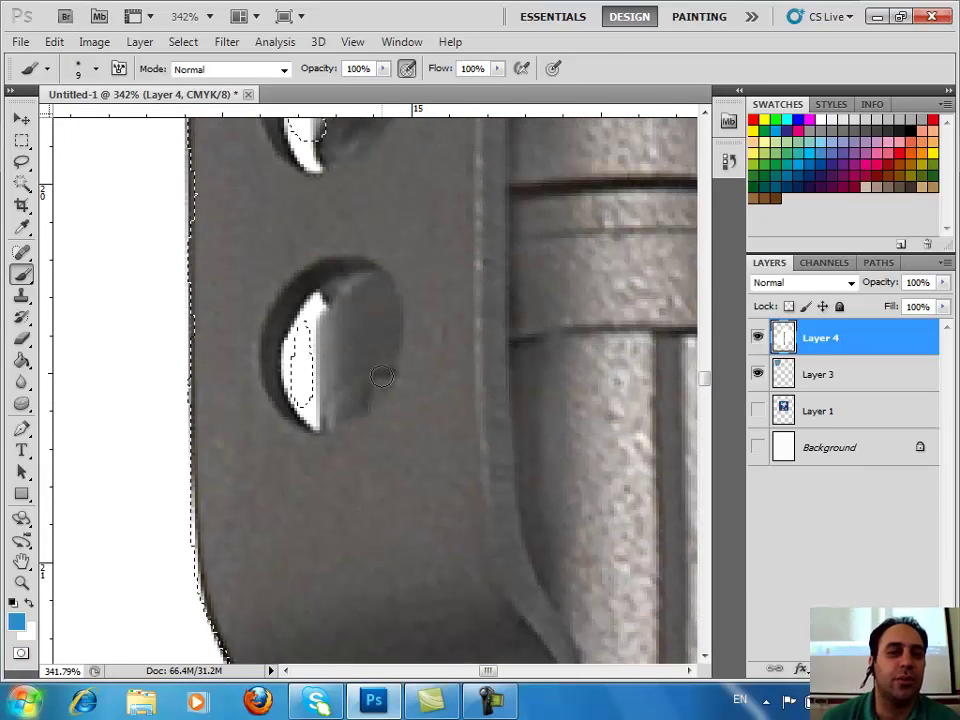
pyautogui.scroll(1, 382, 376)
pyautogui.scroll(3, 320, 300)
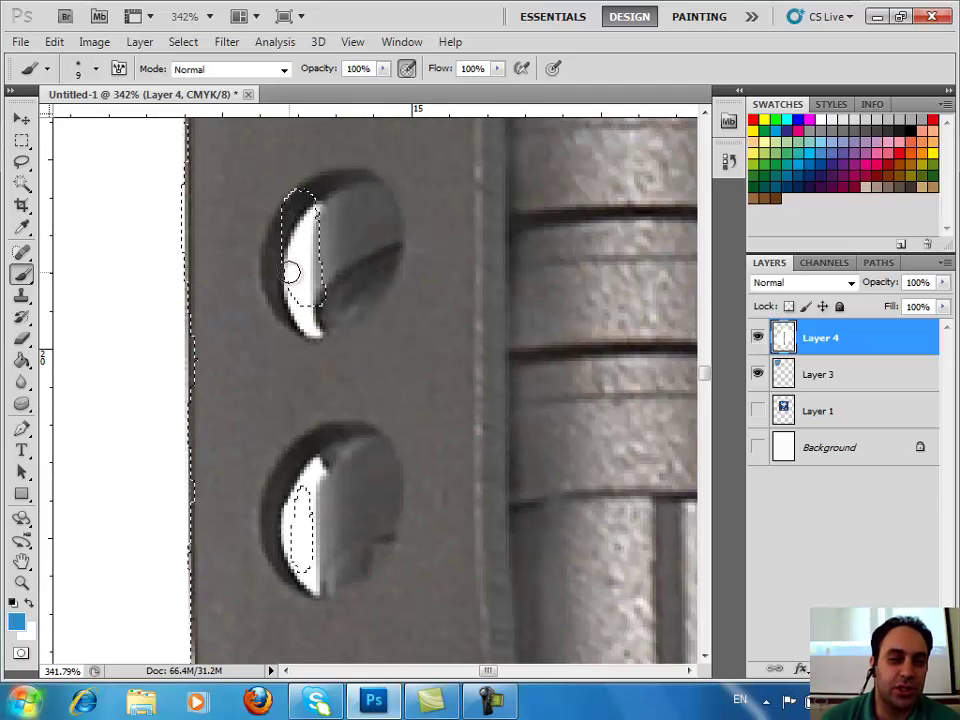
pyautogui.scroll(2, 300, 290)
pyautogui.scroll(3, 330, 320)
pyautogui.scroll(2, 330, 320)
pyautogui.scroll(2, 324, 307)
pyautogui.scroll(-2, 324, 307)
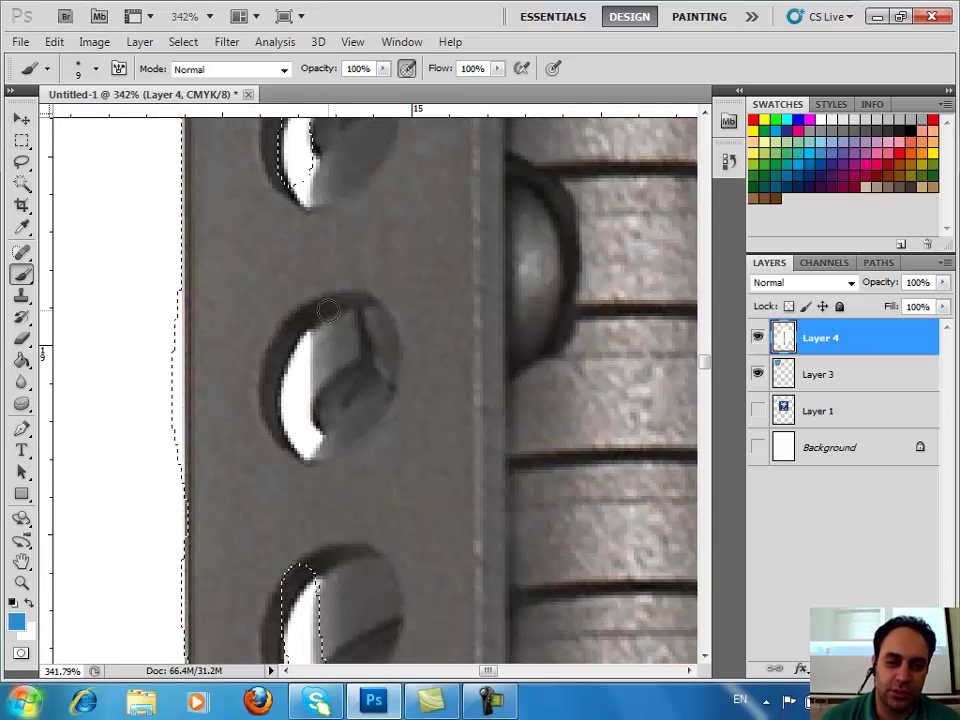
# Step: Unmask the white along the clip hole's left side with a size-8 eraser
pyautogui.click(22, 338)
pyautogui.press('[')
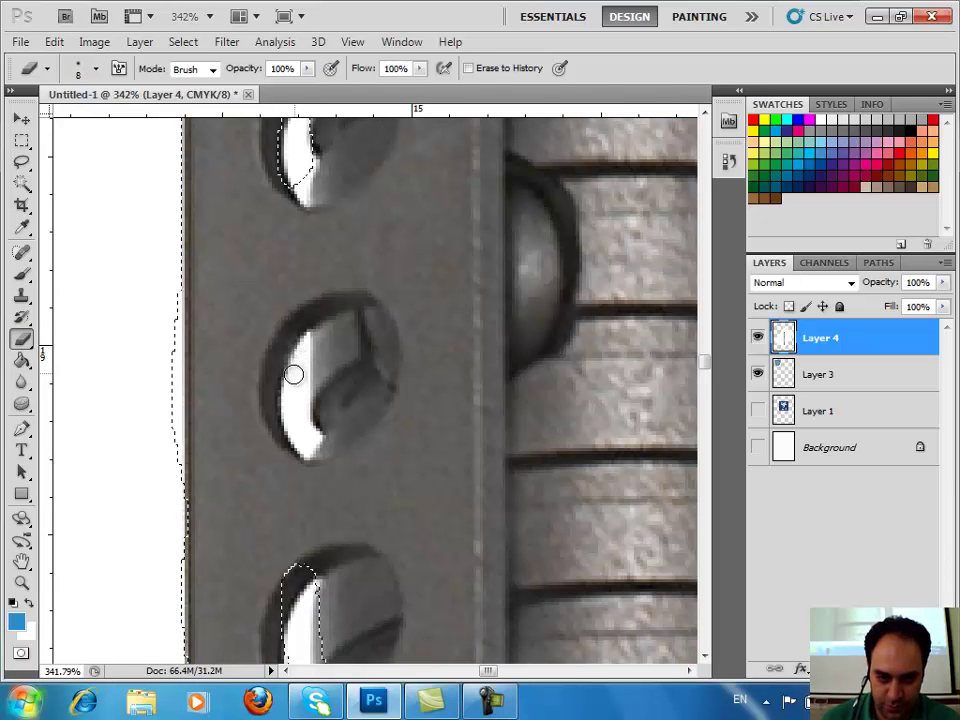
pyautogui.click(17, 653)
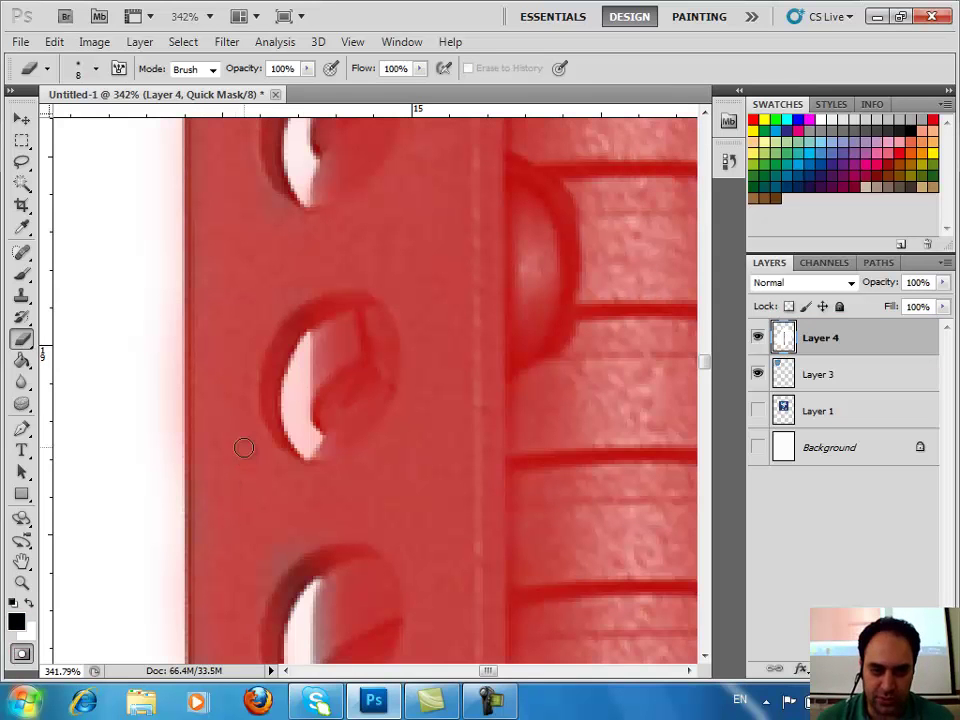
pyautogui.moveTo(302, 346)
pyautogui.mouseDown()
pyautogui.moveTo(291, 398)
pyautogui.moveTo(302, 442)
pyautogui.moveTo(306, 346)
pyautogui.moveTo(285, 375)
pyautogui.mouseUp()
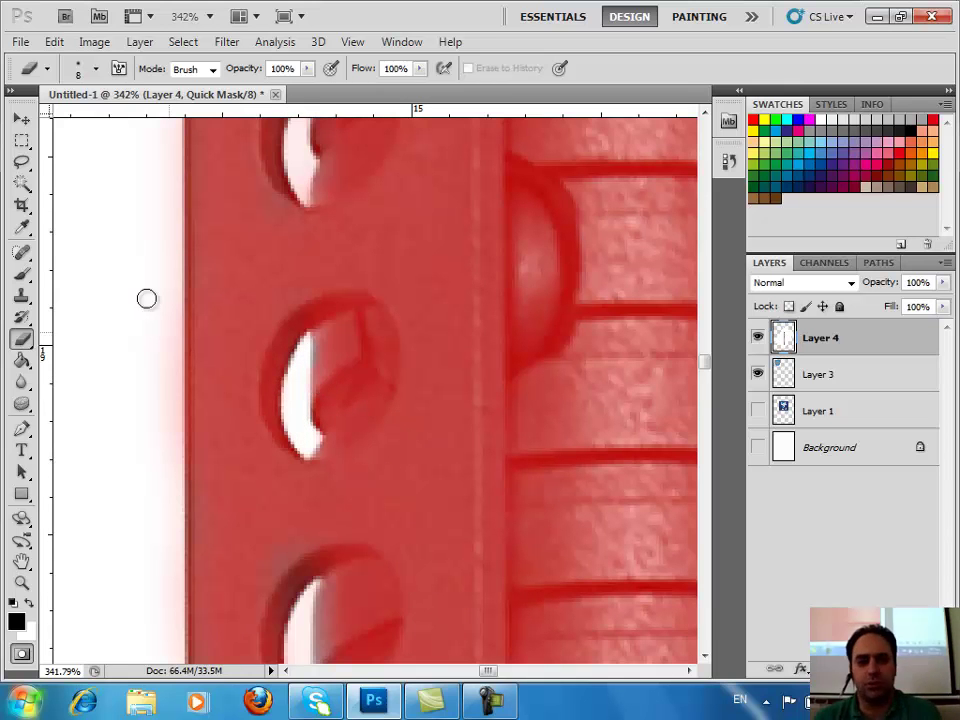
pyautogui.click(22, 142)
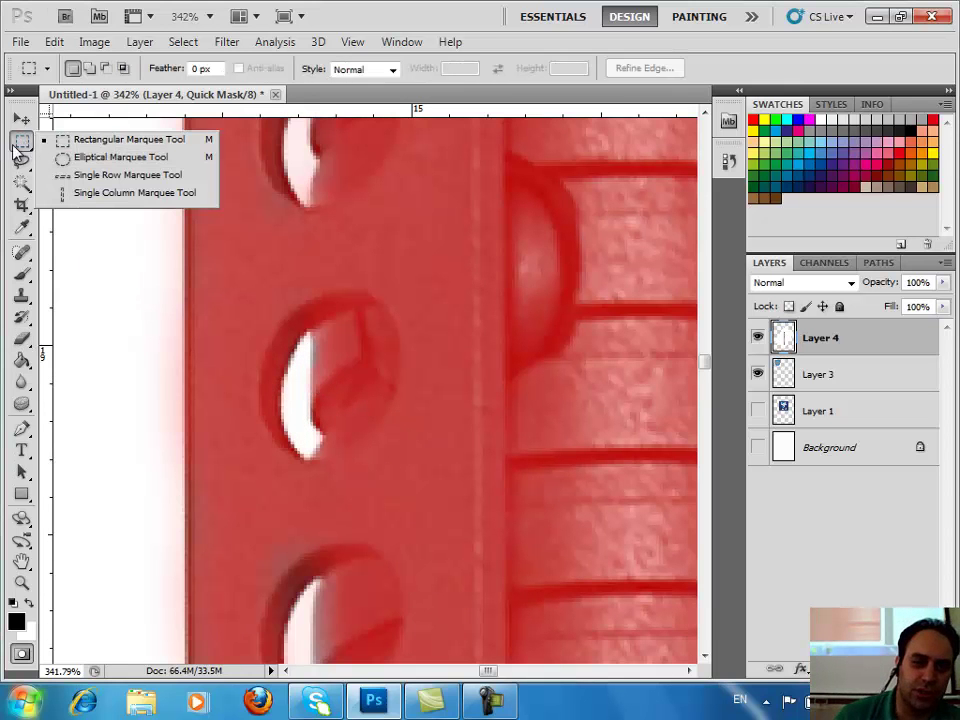
# Step: Abandon a polygonal outline and draw a Pen path down the clip hole's right side
pyautogui.click(20, 163)
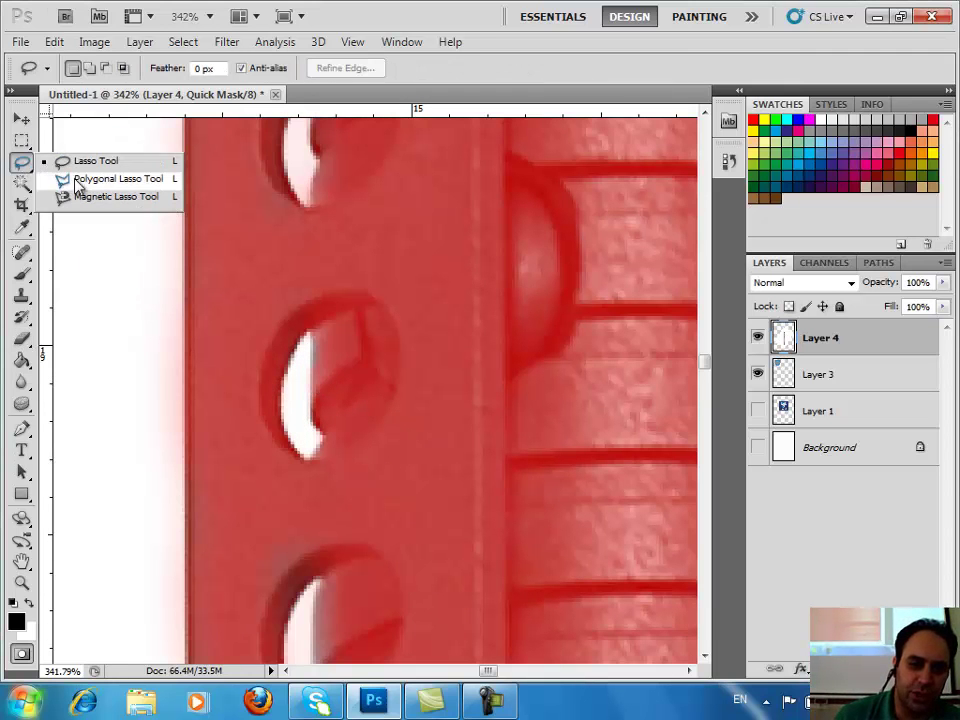
pyautogui.click(80, 179)
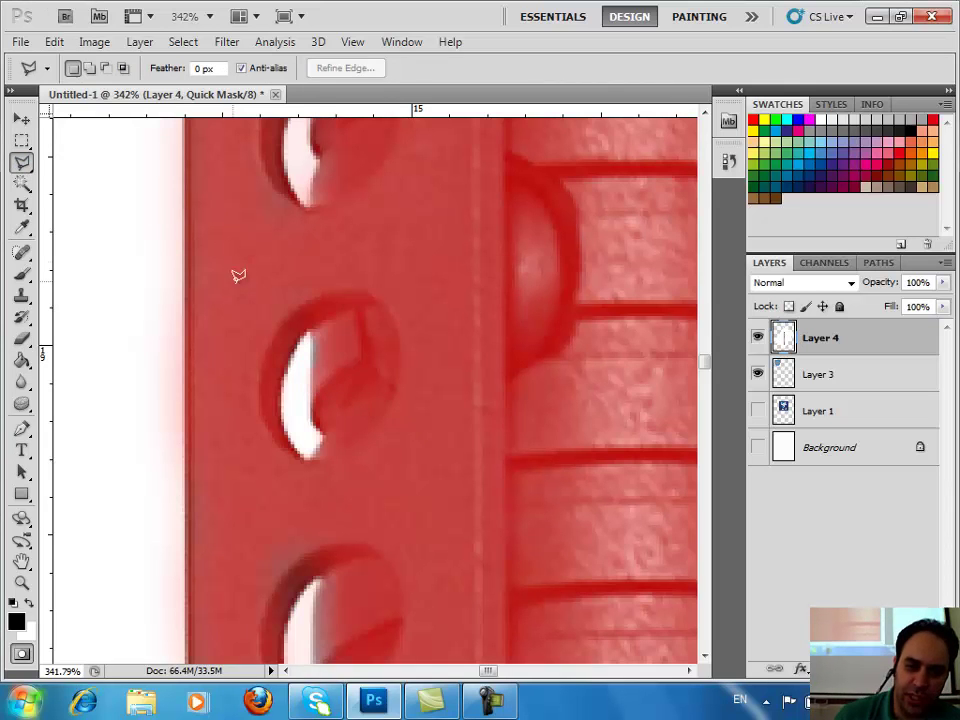
pyautogui.click(305, 333)
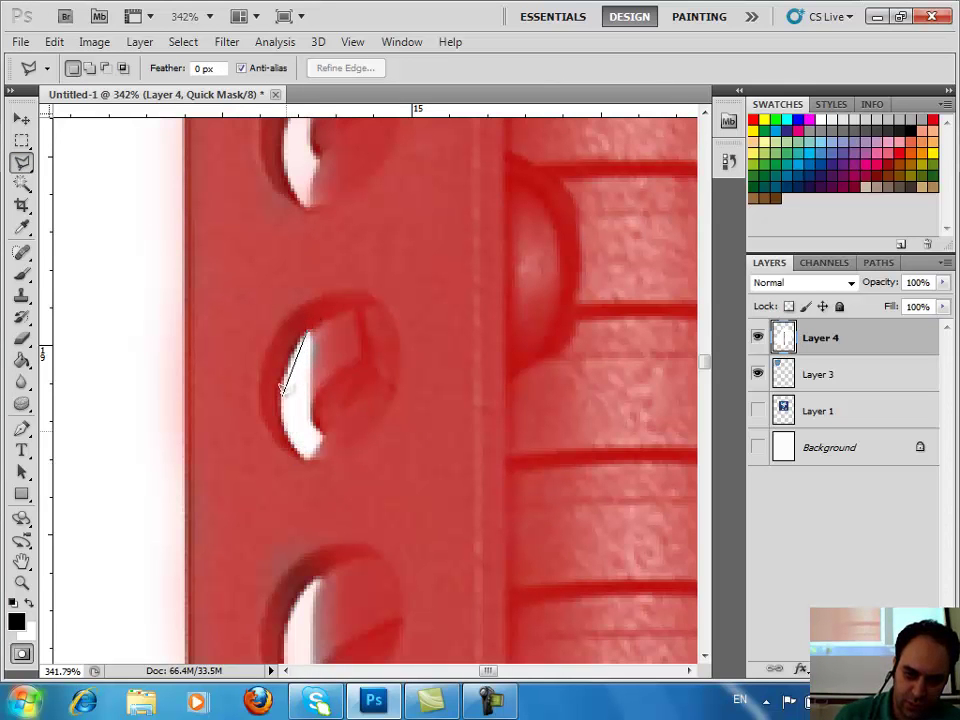
pyautogui.click(284, 383)
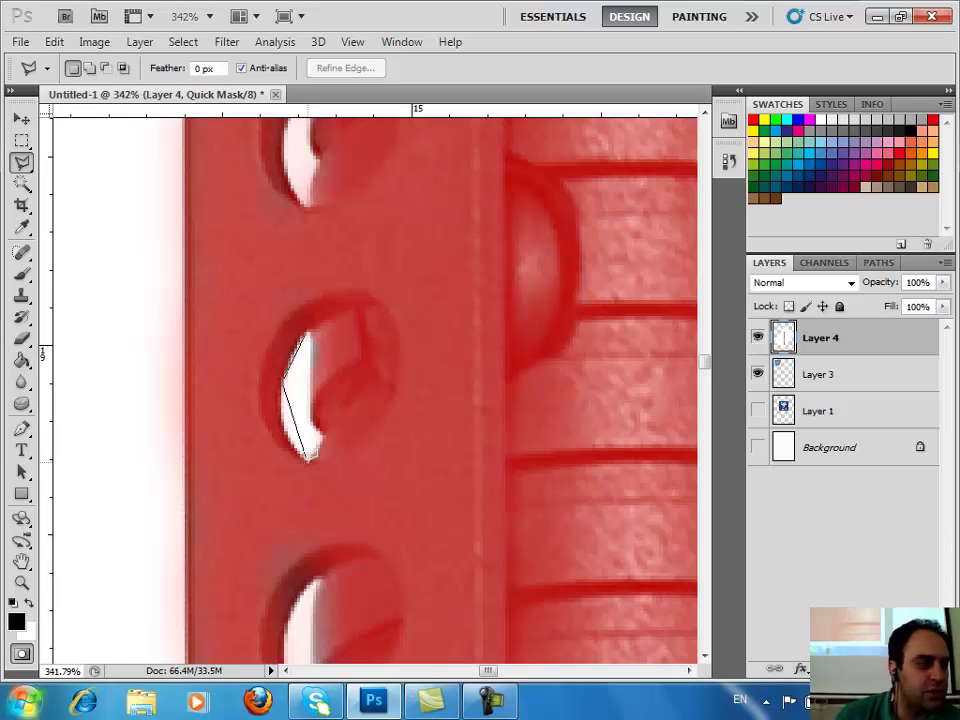
pyautogui.press('Escape')
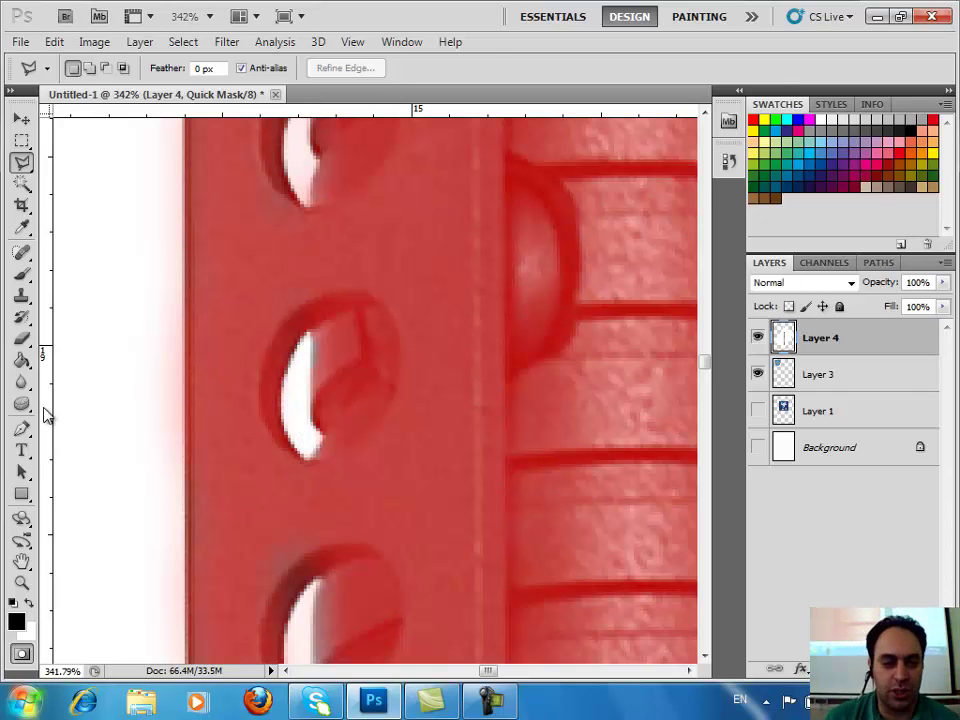
pyautogui.click(22, 429)
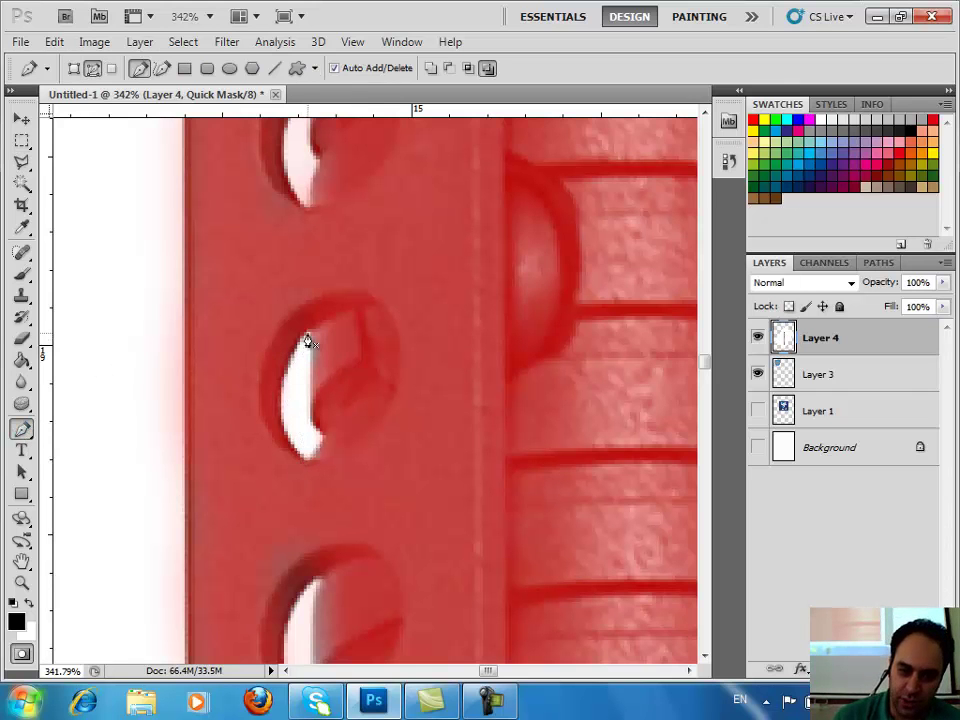
pyautogui.click(307, 461)
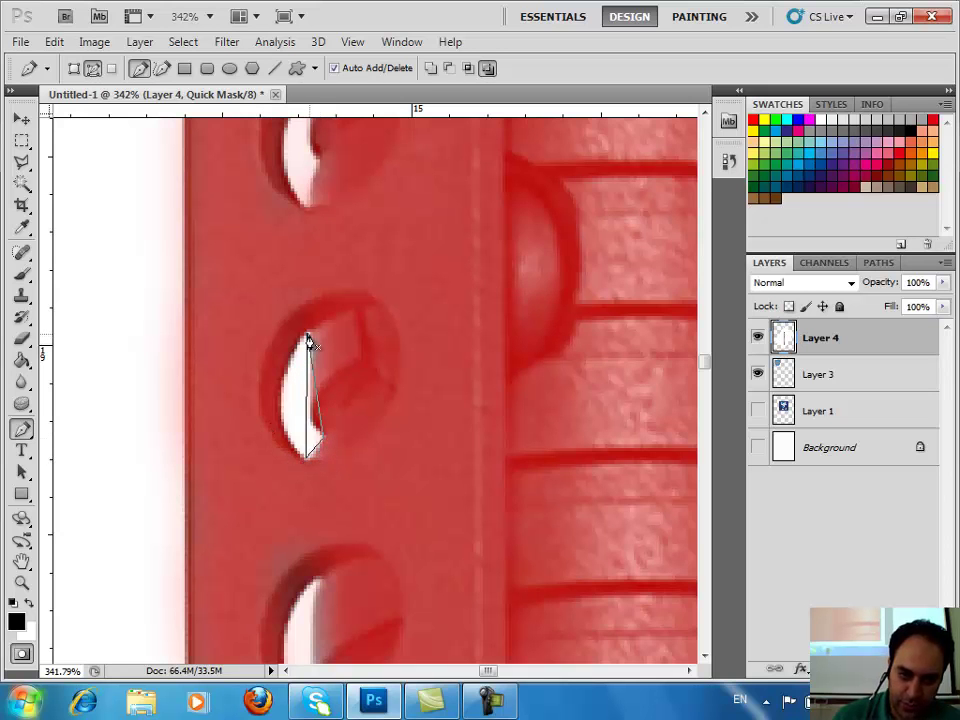
# Step: Curve and reshape the path's anchors so it hugs the white gap in the clip
pyautogui.rightClick(30, 428)
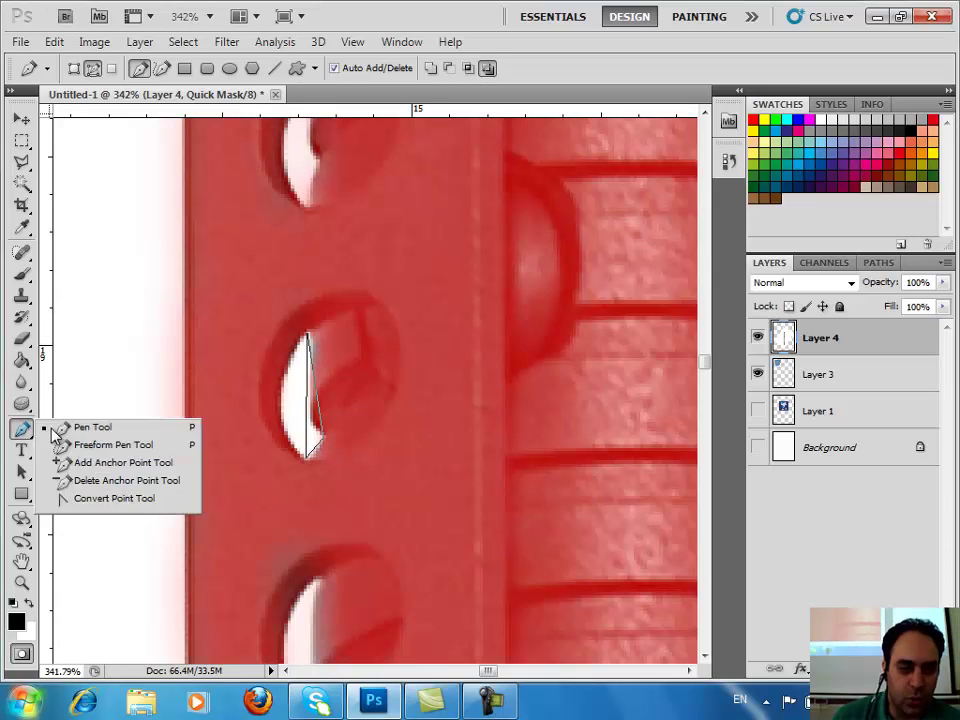
pyautogui.click(90, 498)
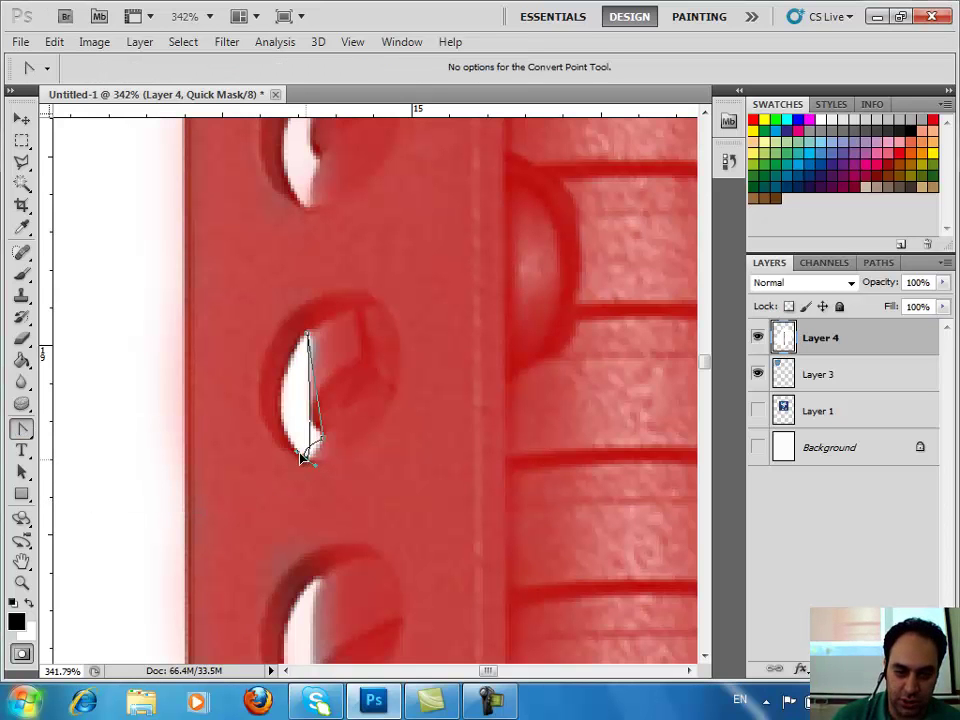
pyautogui.moveTo(315, 461); pyautogui.dragTo(286, 452)
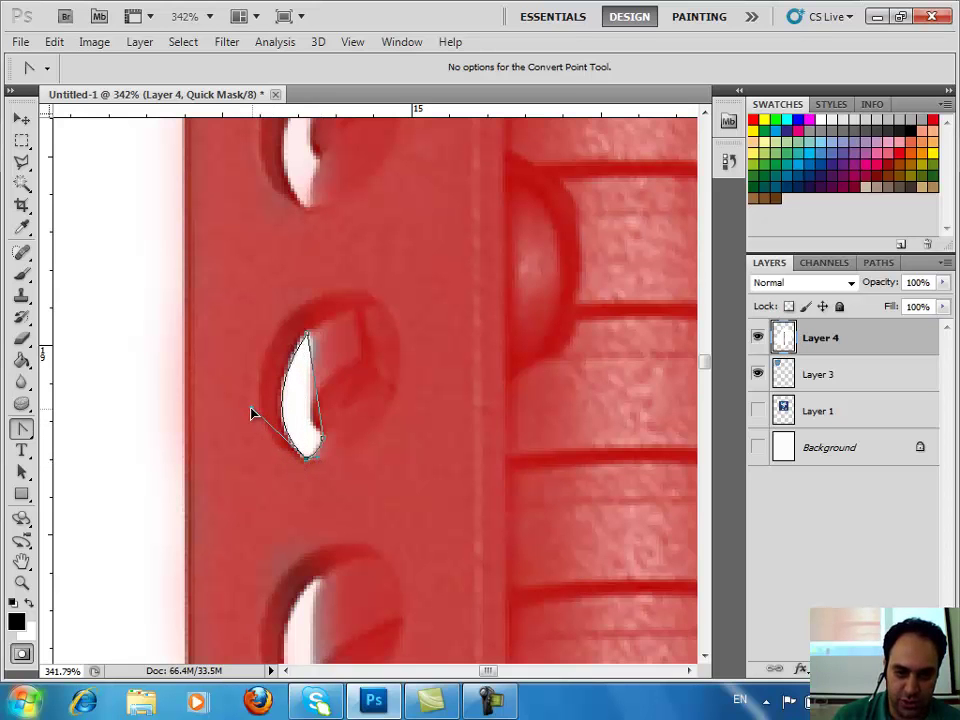
pyautogui.rightClick(24, 433)
pyautogui.click(100, 461)
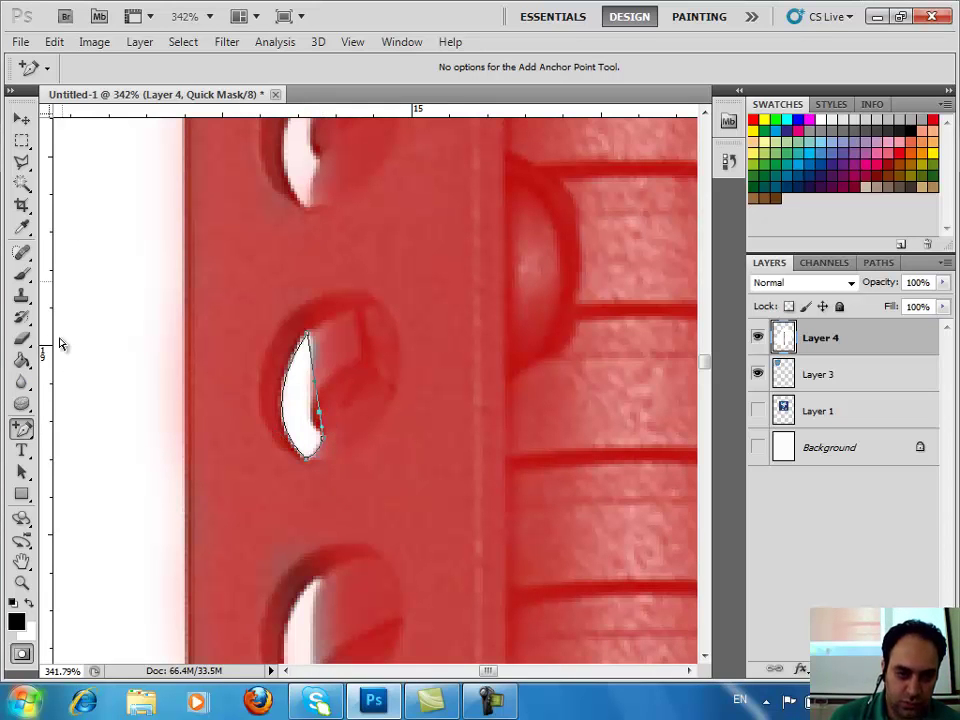
pyautogui.click(24, 474)
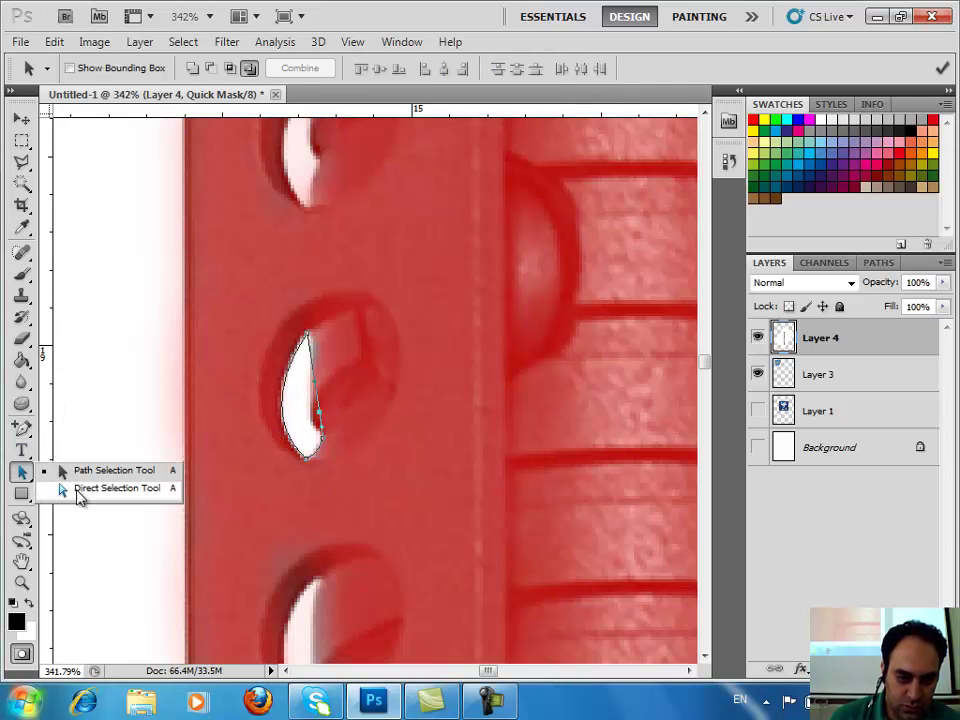
pyautogui.click(80, 489)
pyautogui.moveTo(321, 416); pyautogui.dragTo(313, 430)
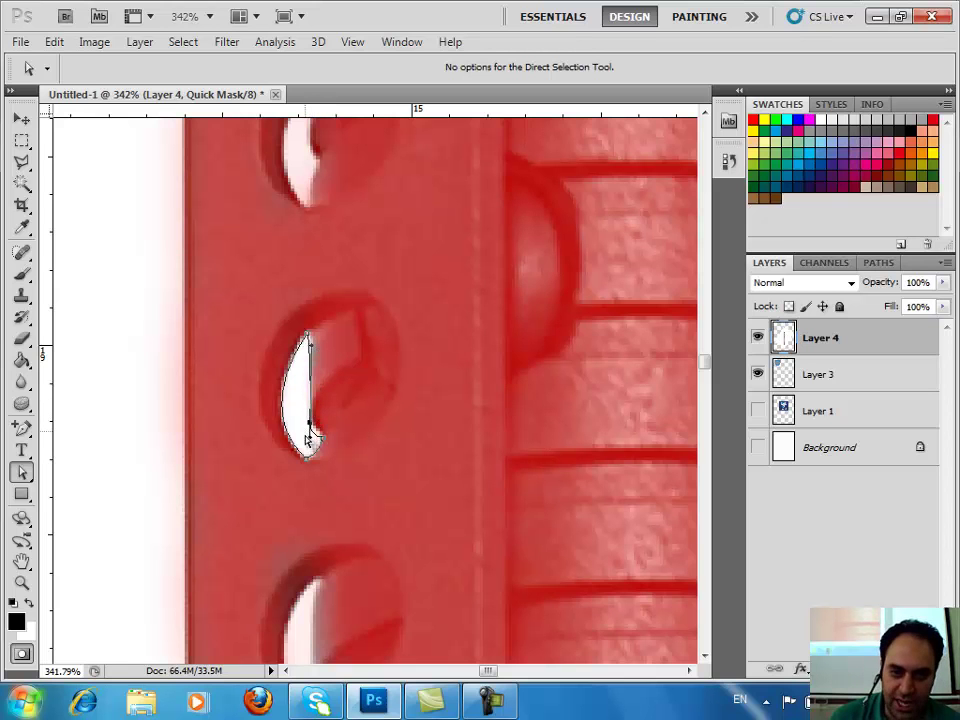
pyautogui.click(311, 428)
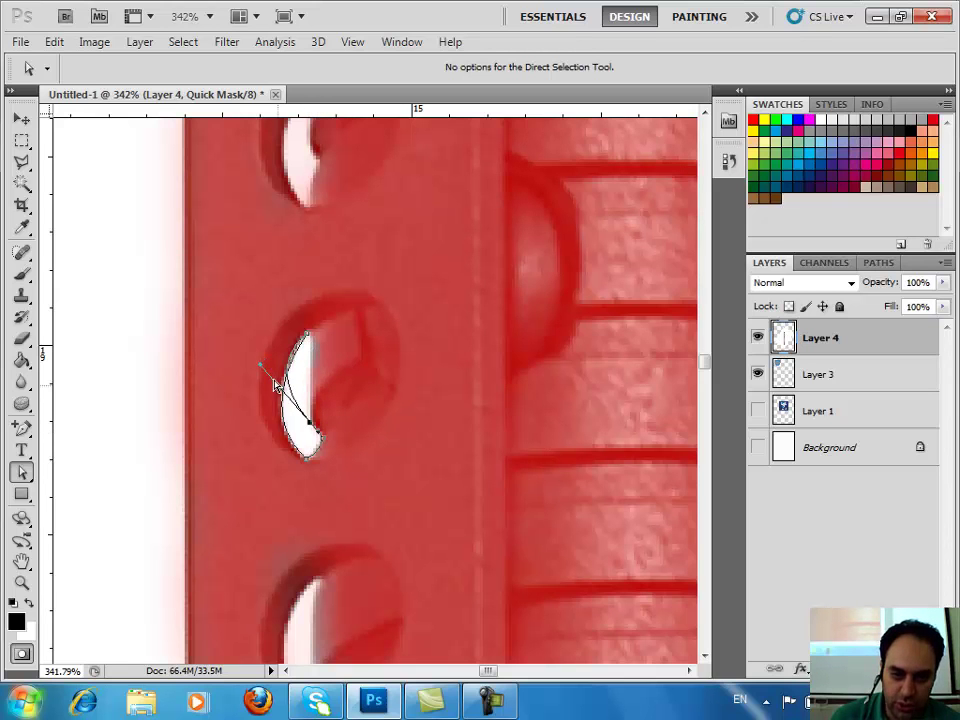
pyautogui.moveTo(313, 357); pyautogui.dragTo(318, 337)
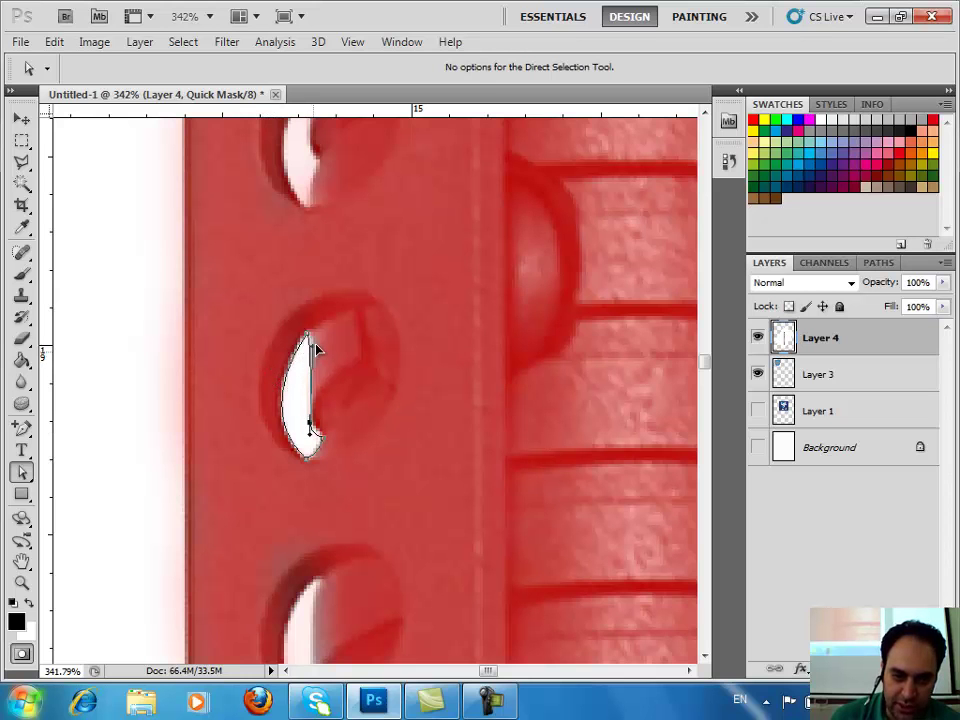
# Step: Choose Make Selection on the whole path with the Path Selection Tool
pyautogui.click(22, 472)
pyautogui.click(60, 470)
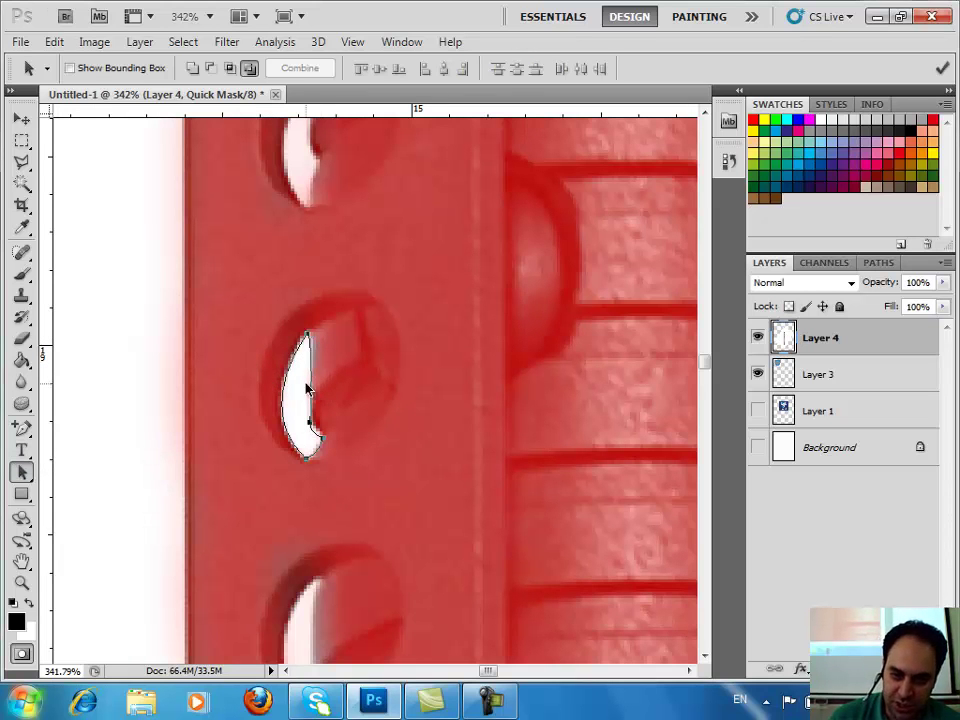
pyautogui.rightClick(307, 390)
pyautogui.click(345, 471)
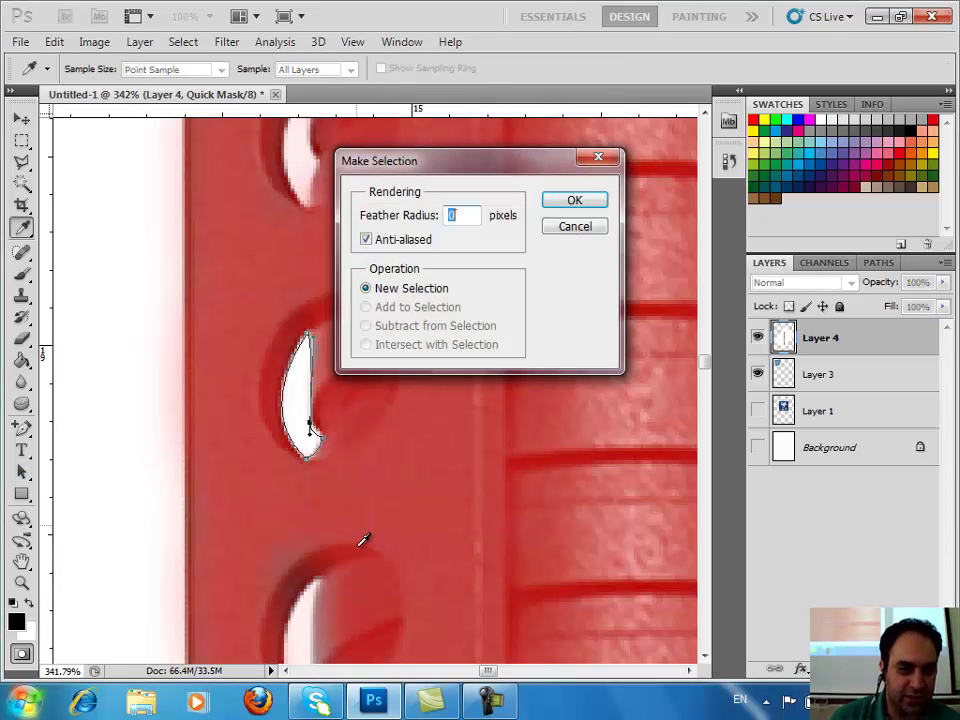
# Step: Confirm Make Selection with 0-pixel feather, deselect, and toggle Quick Mask to check
pyautogui.click(568, 206)
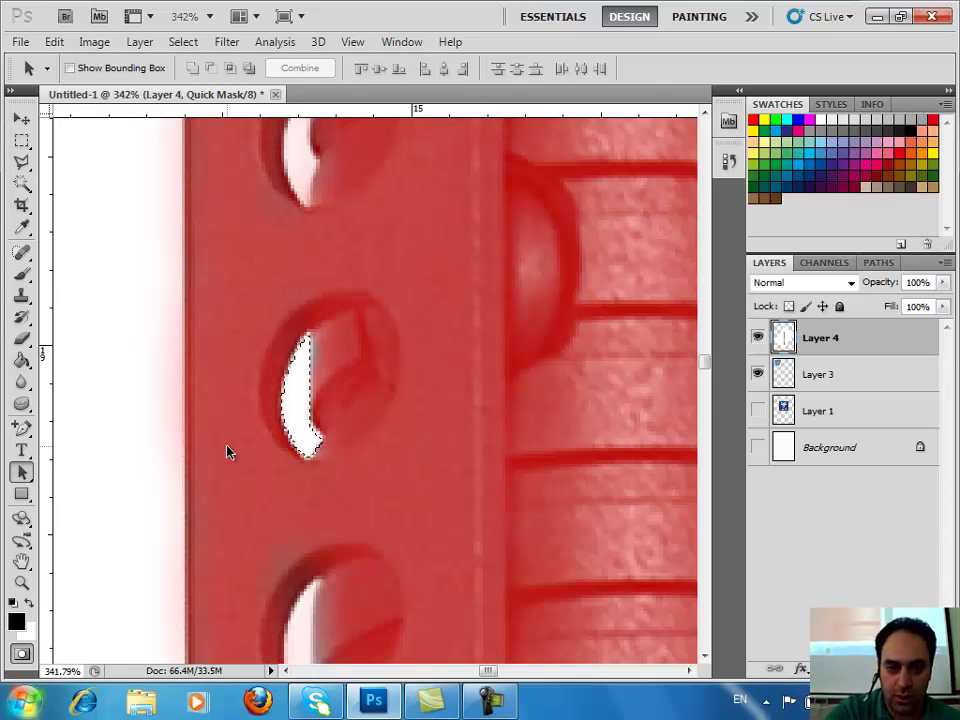
pyautogui.click(23, 143)
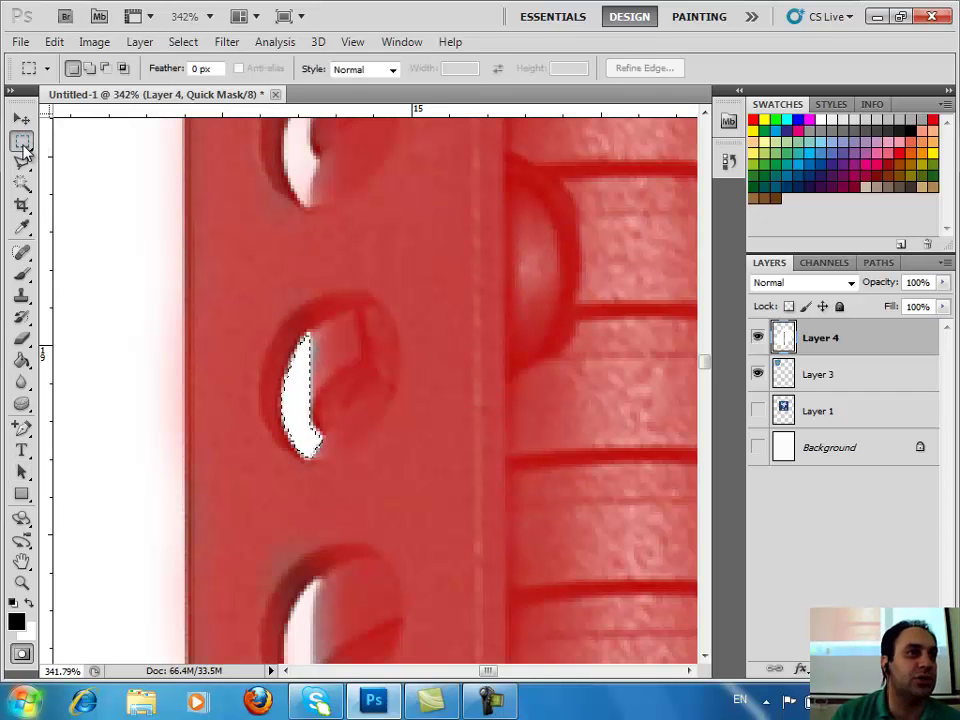
pyautogui.click(298, 423)
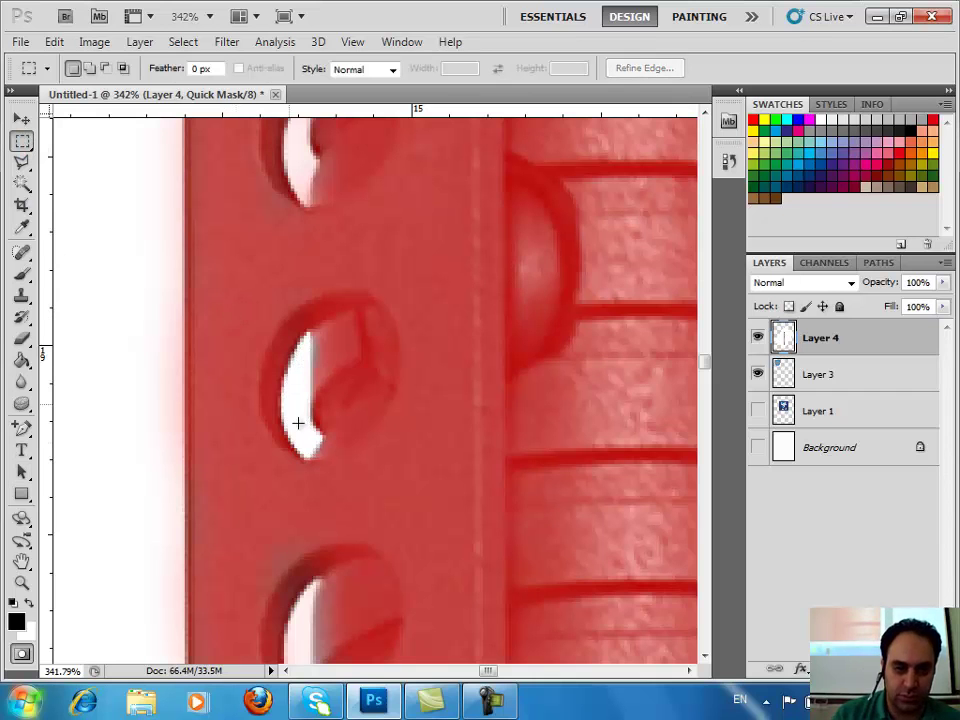
pyautogui.click(19, 656)
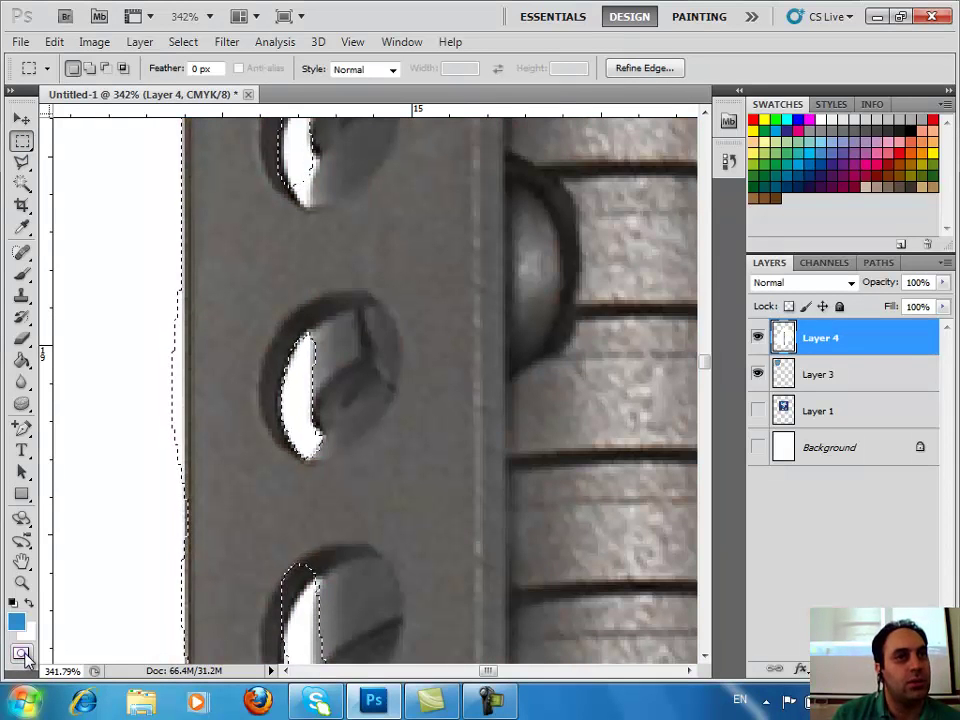
pyautogui.click(19, 655)
# Step: Scroll up over the pen, then fit the whole page in view
pyautogui.scroll(2, 588, 277)
pyautogui.scroll(4, 588, 277)
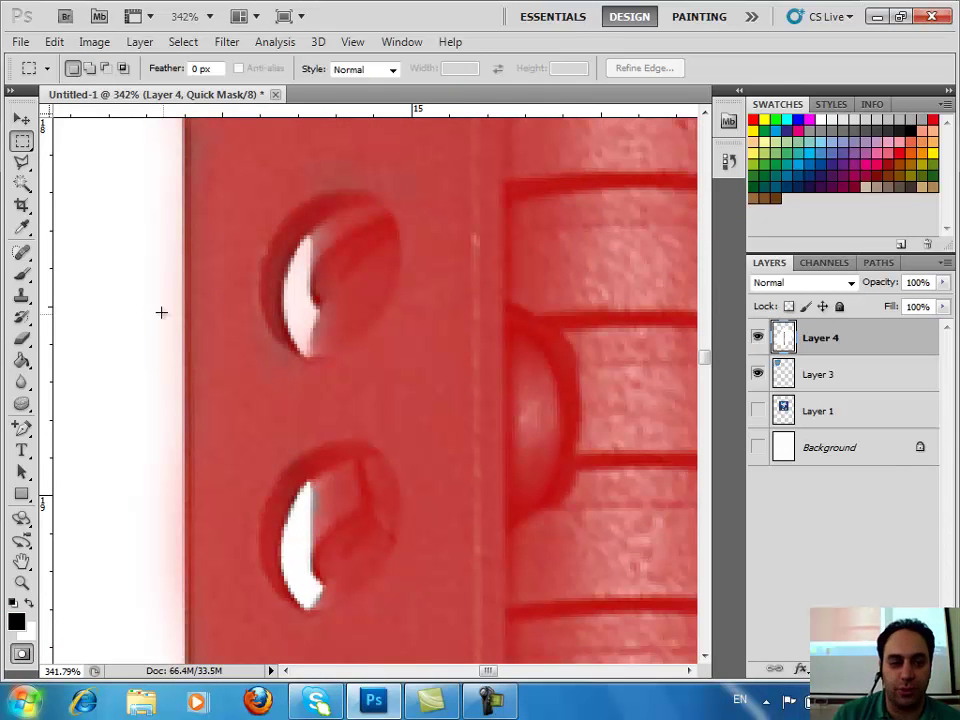
pyautogui.scroll(5, 136, 317)
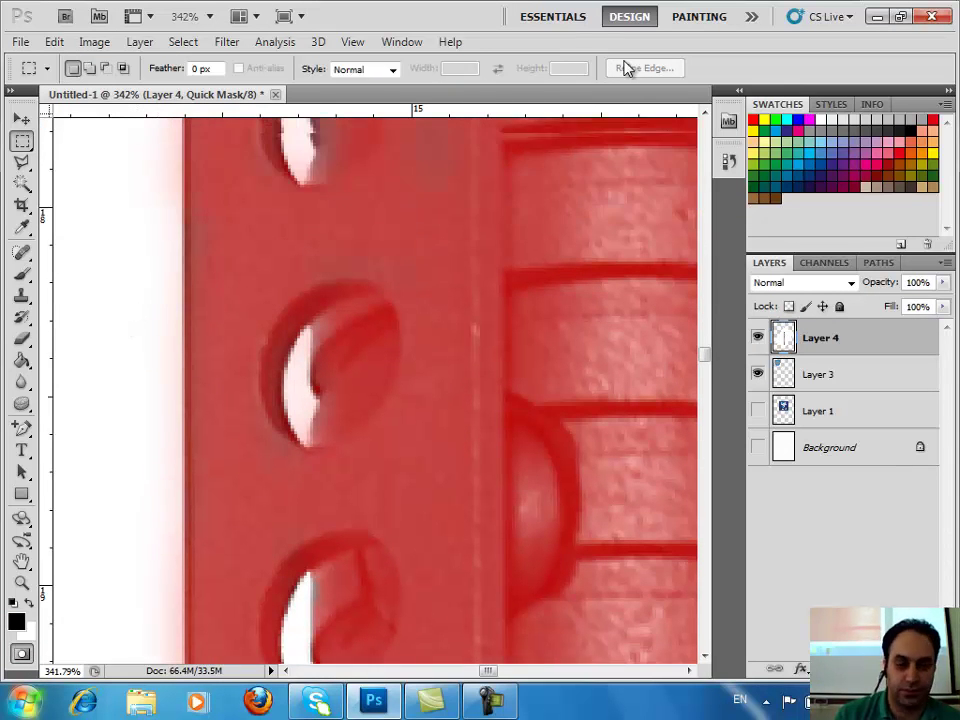
pyautogui.scroll(5, 574, 141)
pyautogui.scroll(5, 488, 223)
pyautogui.scroll(5, 488, 217)
pyautogui.scroll(4, 488, 217)
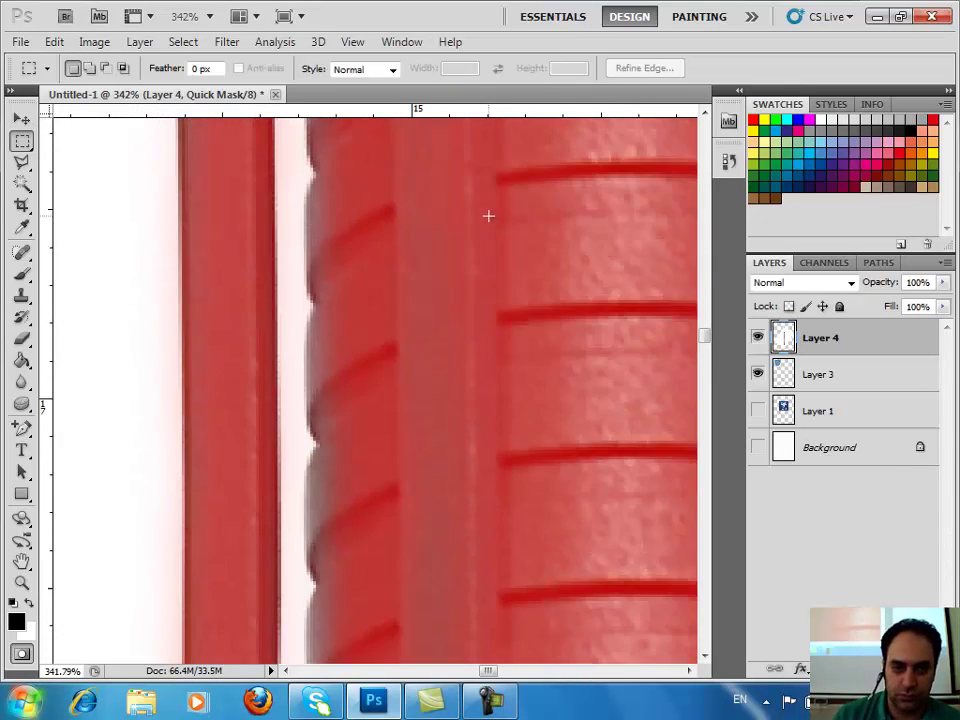
pyautogui.scroll(4, 489, 211)
pyautogui.hotkey('ctrl', '0')
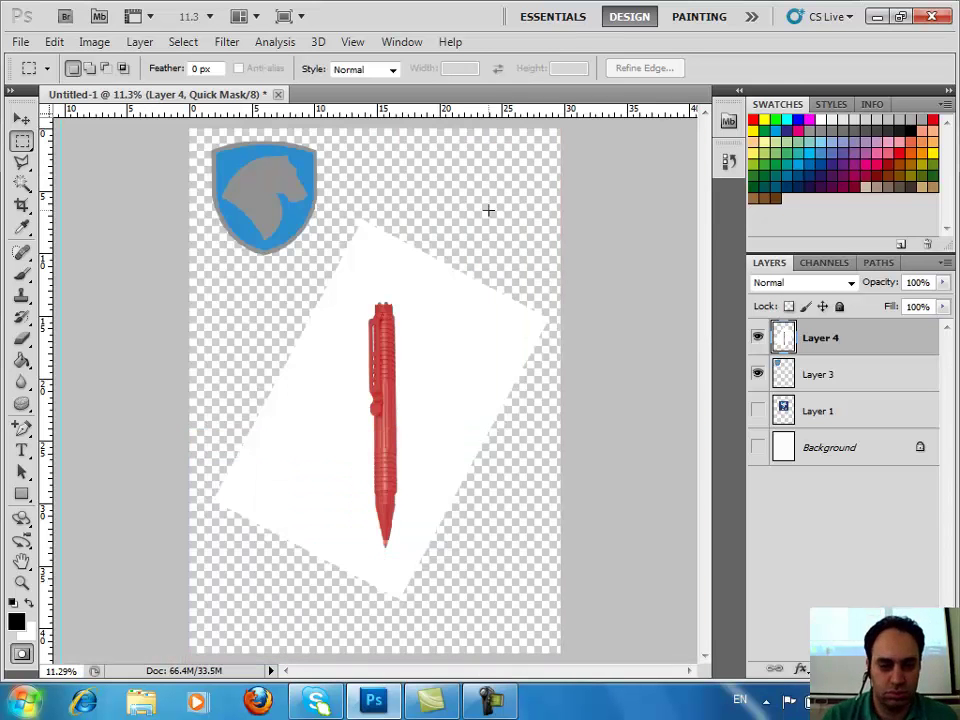
# Step: Exit Quick Mask and apply Select > Inverse so only the pen is selected
pyautogui.click(21, 653)
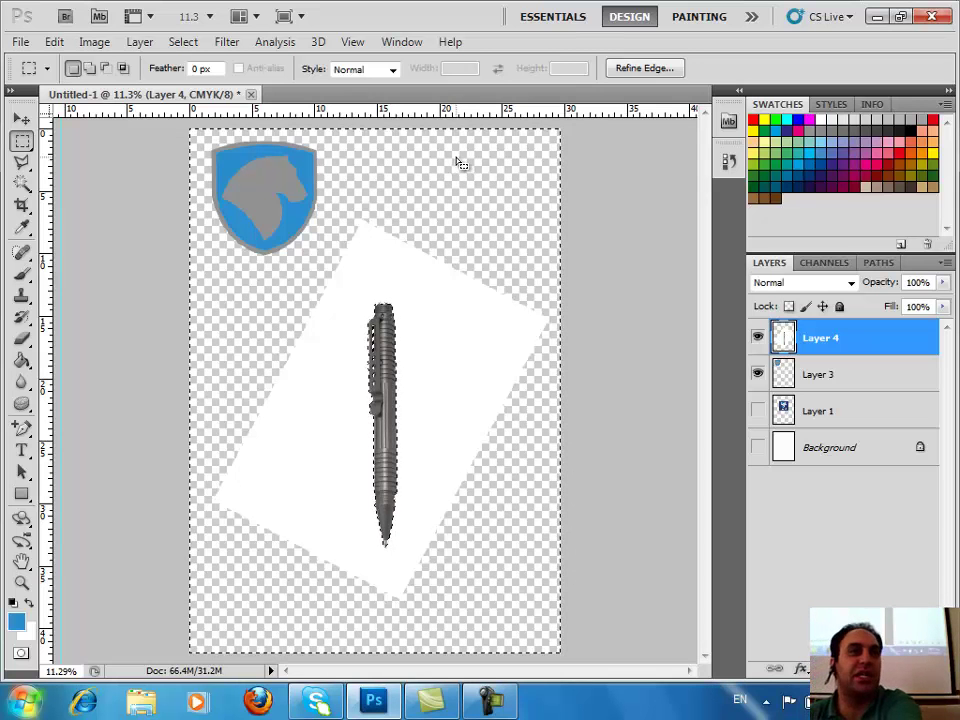
pyautogui.click(184, 41)
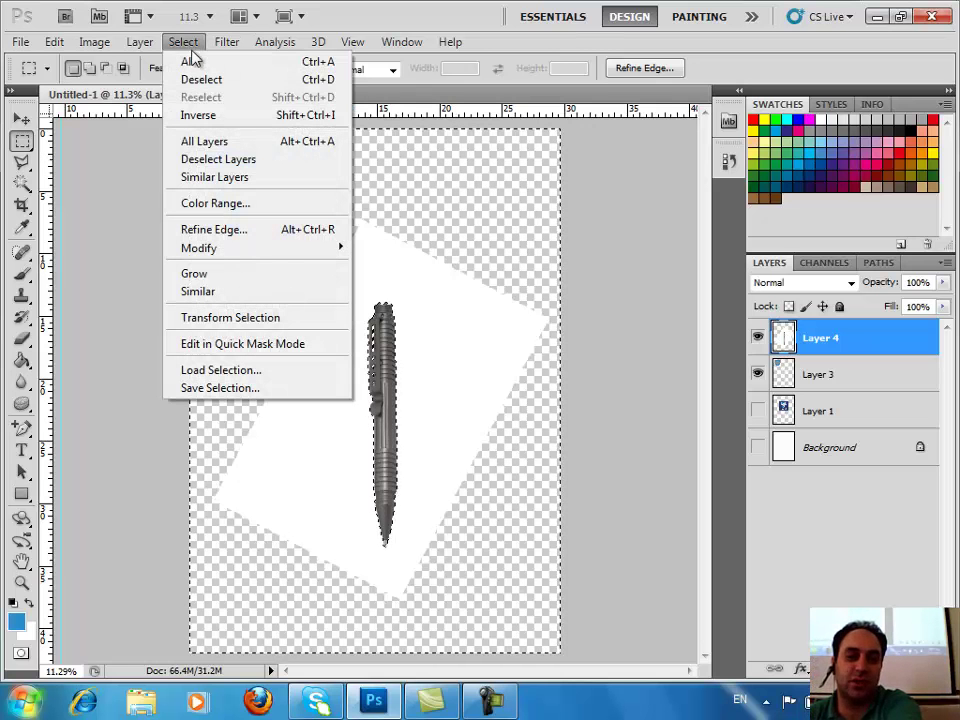
pyautogui.click(208, 116)
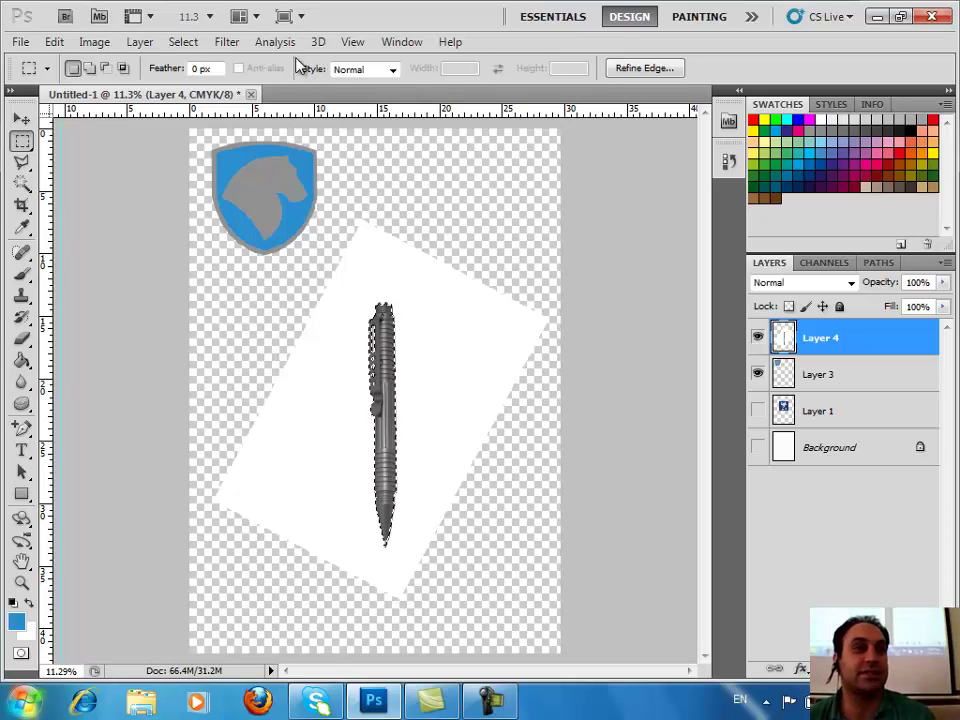
# Step: Try cutting and pasting the pen from Layer 4, then undo both
pyautogui.click(53, 41)
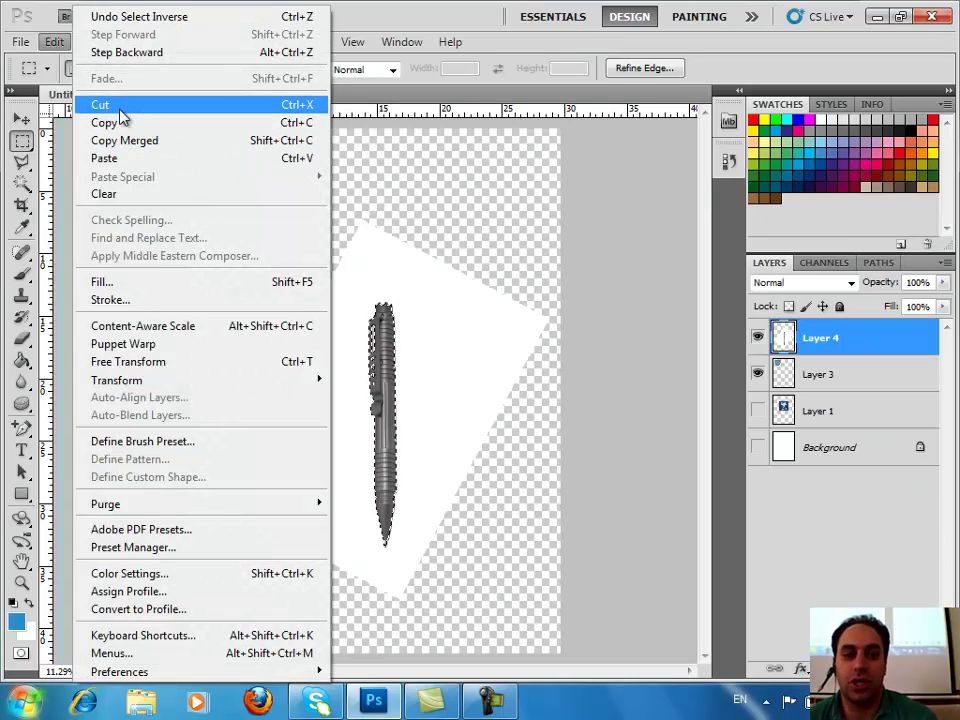
pyautogui.click(118, 106)
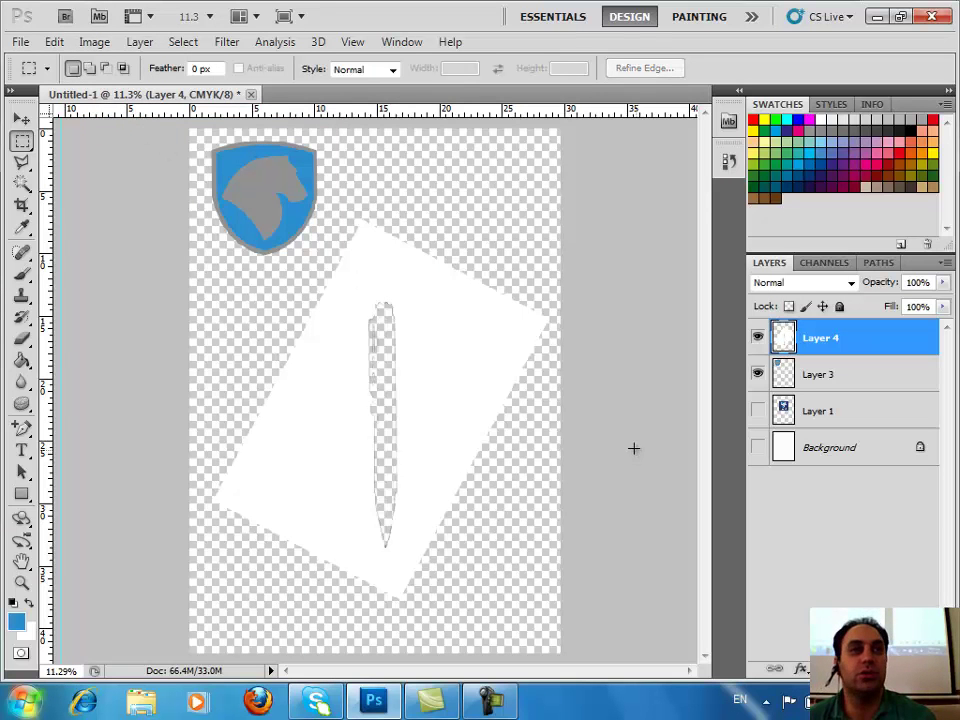
pyautogui.click(53, 41)
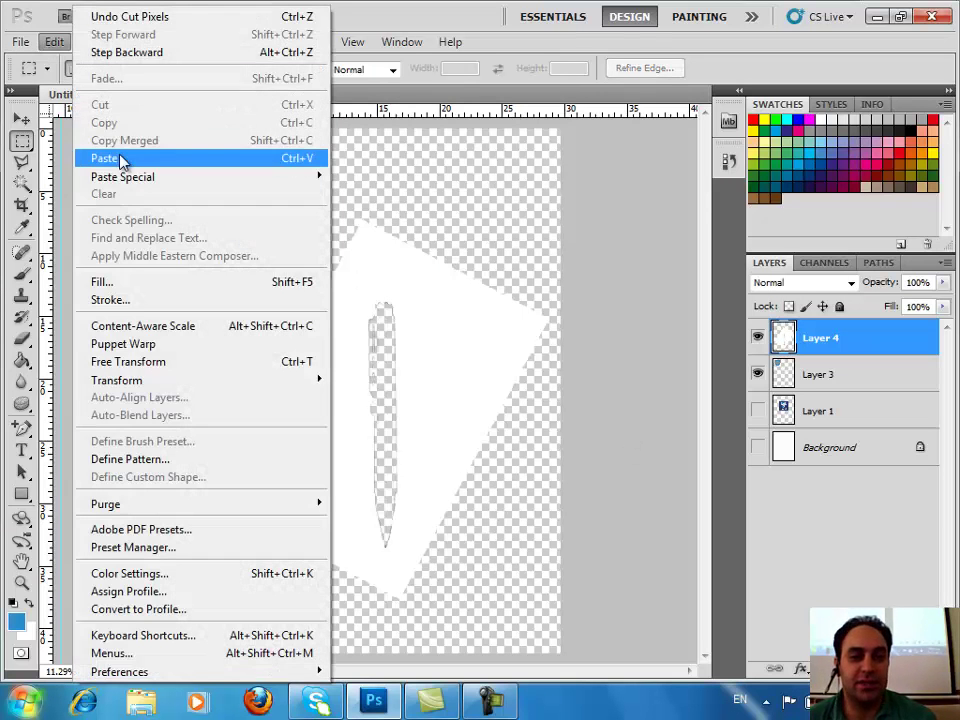
pyautogui.click(118, 156)
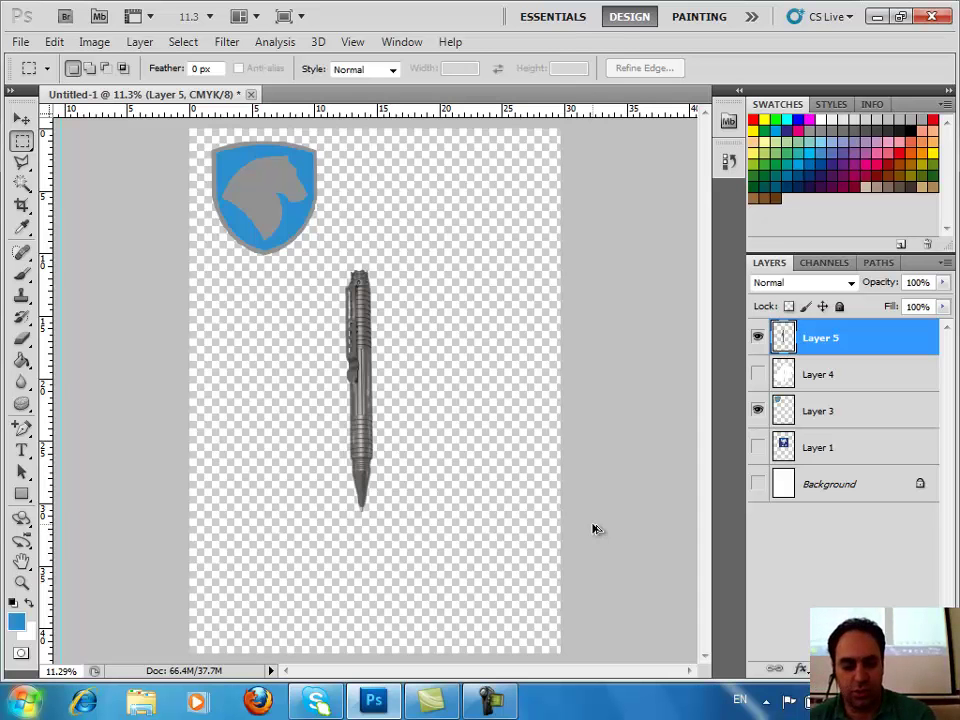
pyautogui.hotkey('ctrl', 'z')
pyautogui.hotkey('ctrl', 'alt', 'z')
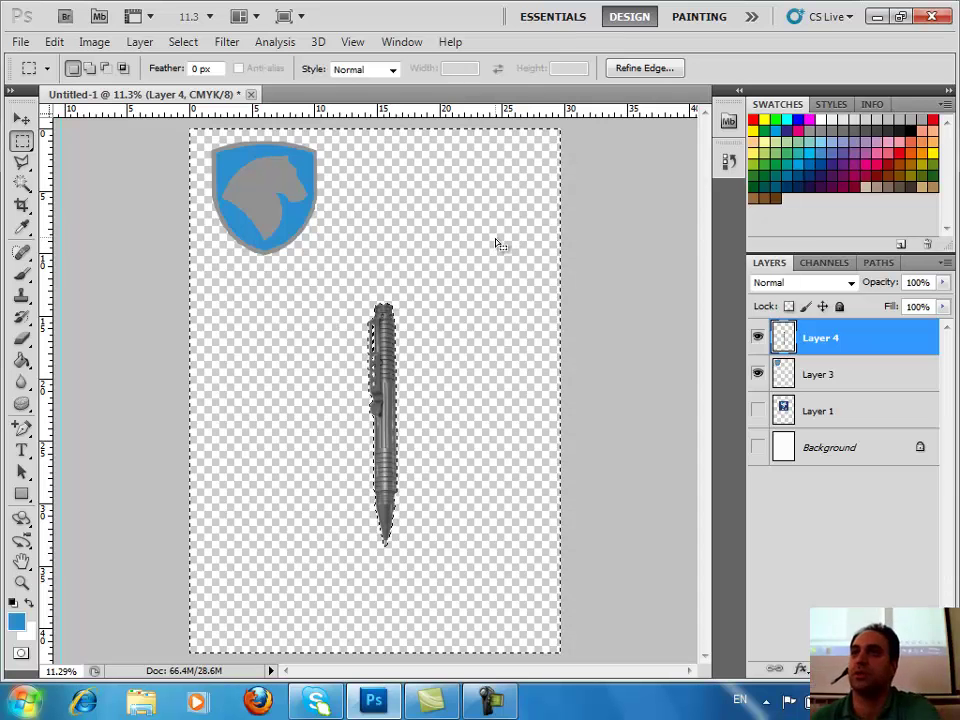
# Step: Deselect, move the pen just below the shield logo, show the Background, and stop recording
pyautogui.hotkey('ctrl', 'd')
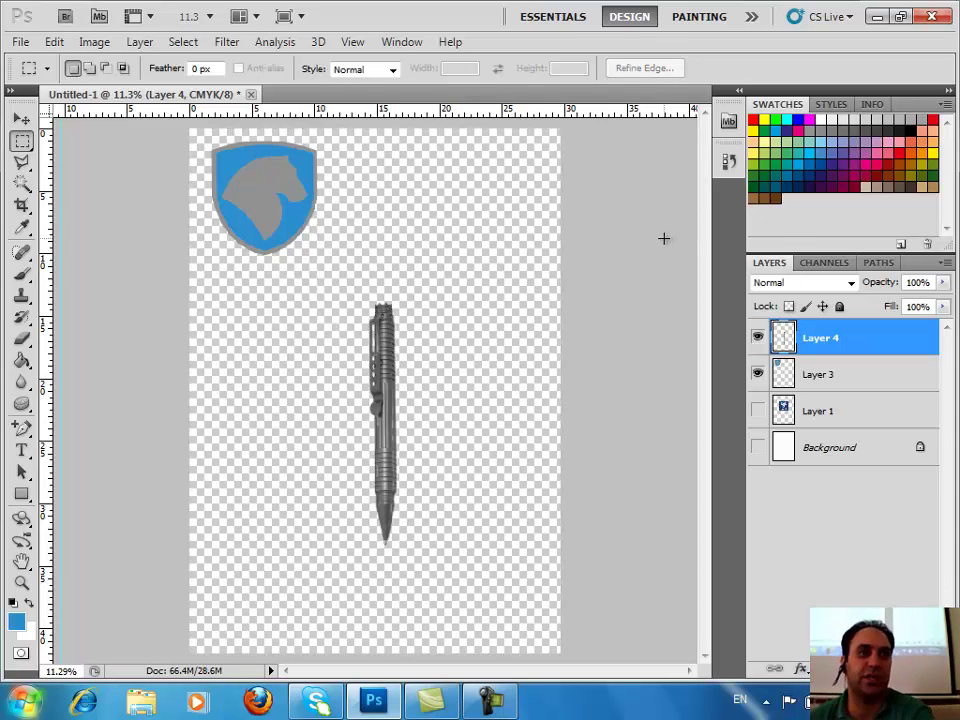
pyautogui.click(22, 122)
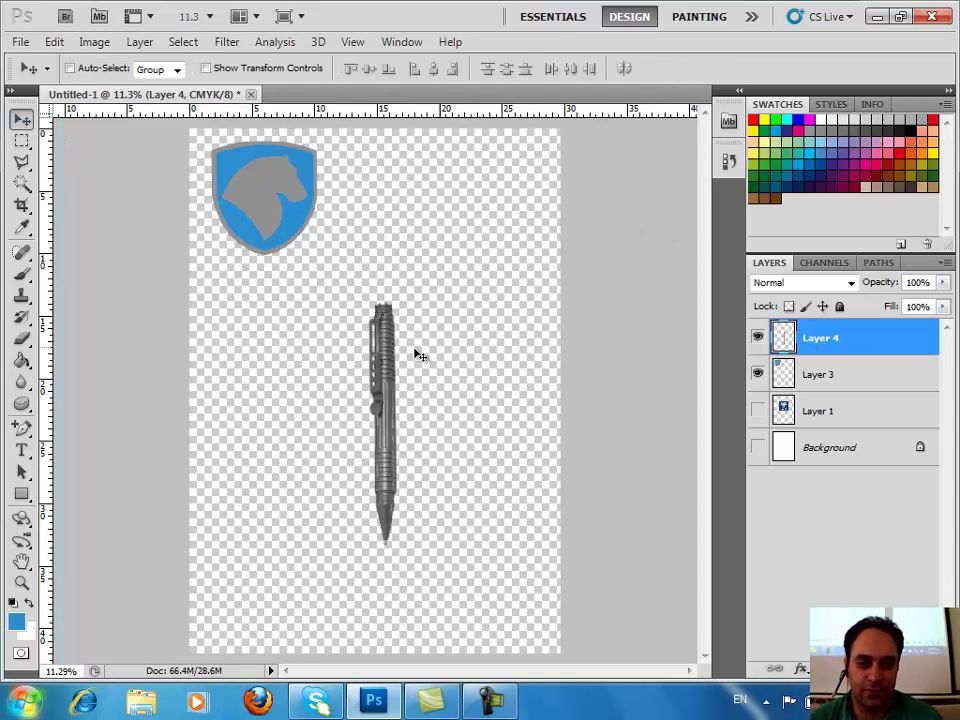
pyautogui.moveTo(383, 360); pyautogui.dragTo(366, 393)
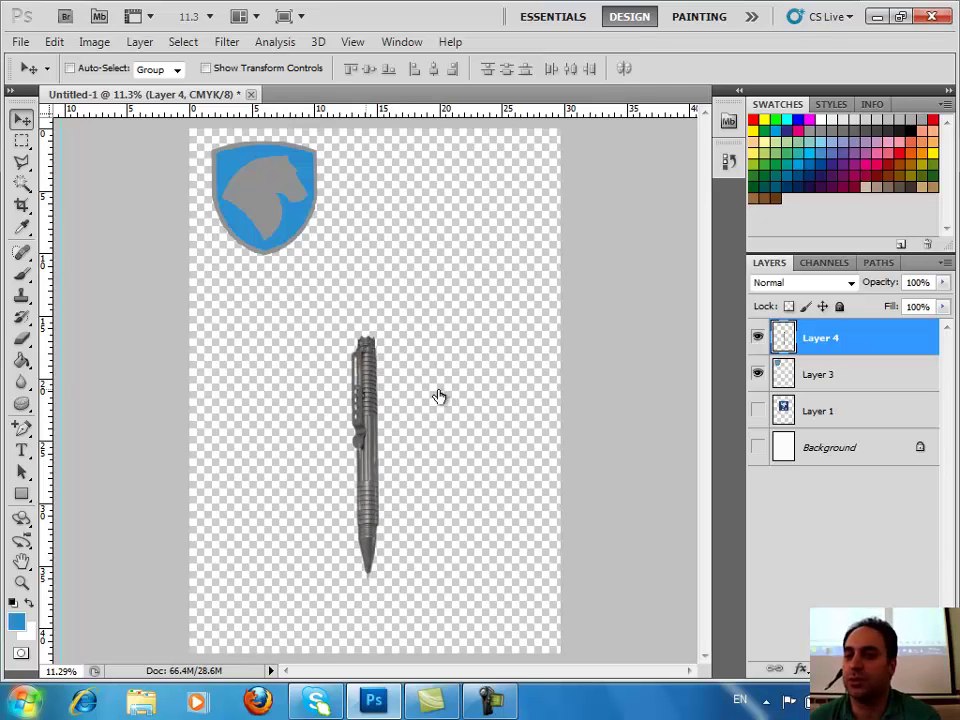
pyautogui.click(757, 447)
pyautogui.moveTo(381, 466)
pyautogui.mouseDown()
pyautogui.moveTo(386, 386)
pyautogui.moveTo(396, 387)
pyautogui.mouseUp()
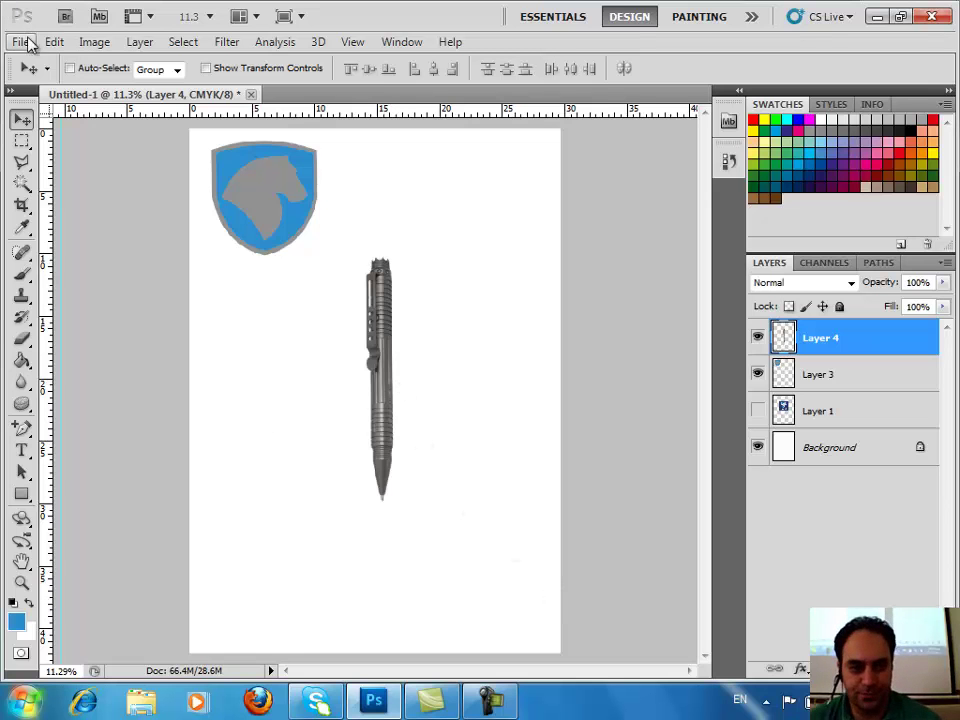
pyautogui.click(493, 702)
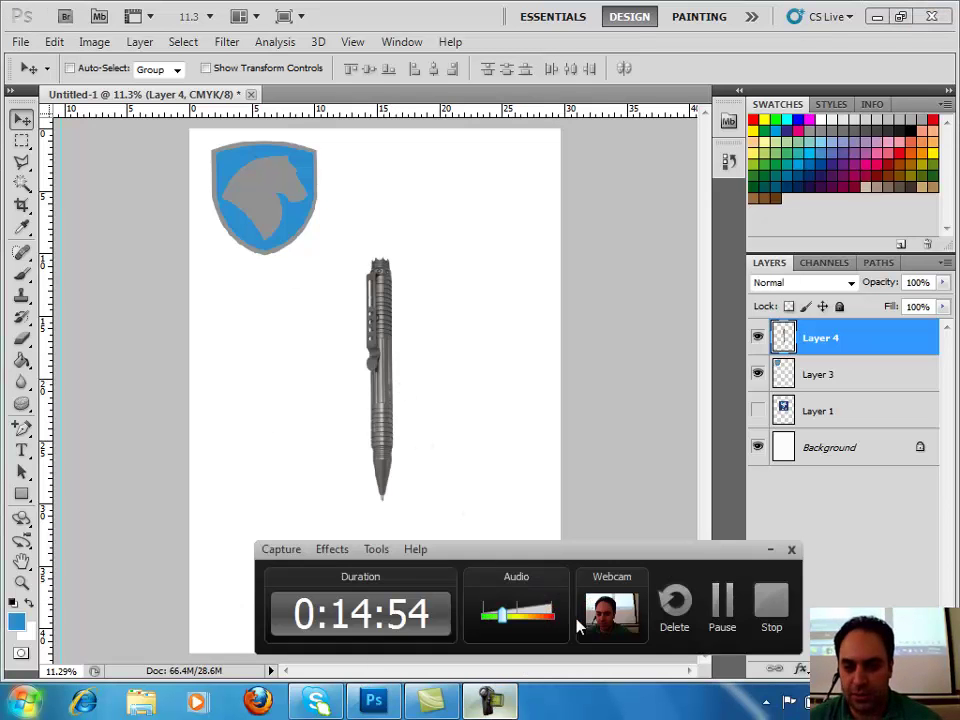
pyautogui.click(768, 598)
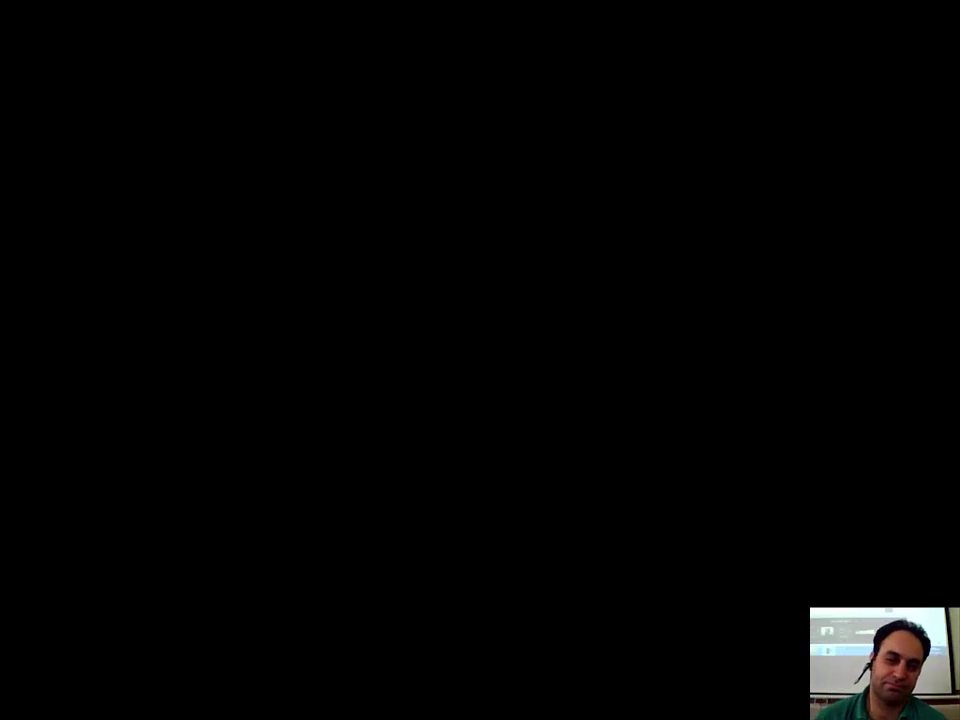